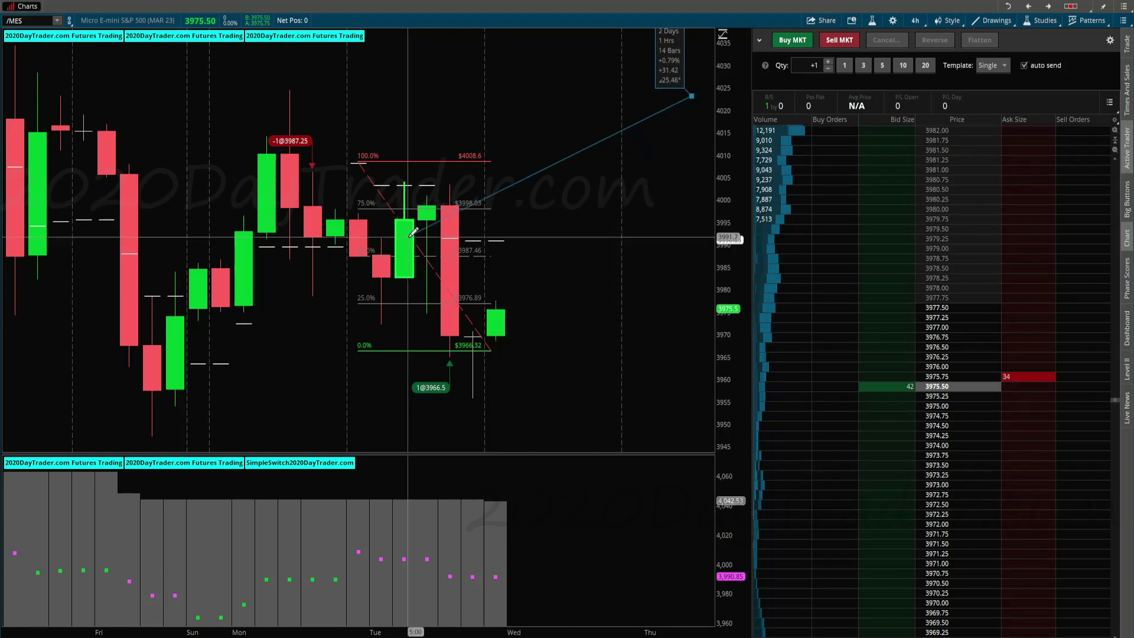
# Discard the trend line being drawn on the 4-hour /MES chart and go back over the candles in the Fibonacci range.
pyautogui.rightClick(423, 218)
pyautogui.click(423, 218)
pyautogui.moveTo(423, 219); pyautogui.dragTo(491, 219)
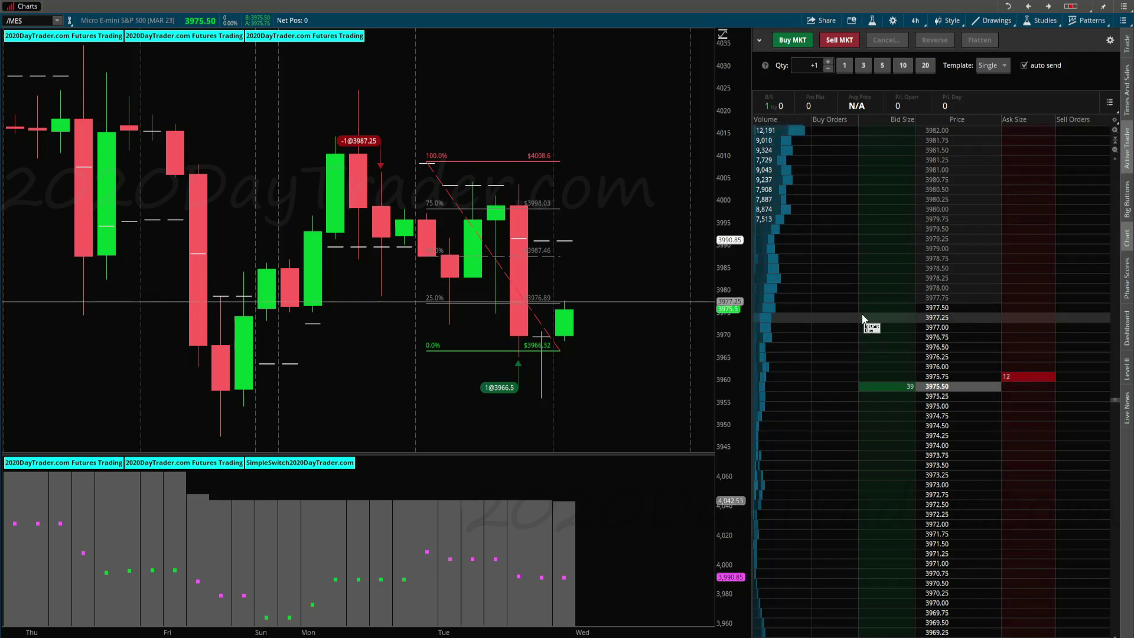
pyautogui.scroll(-2, 452, 194)
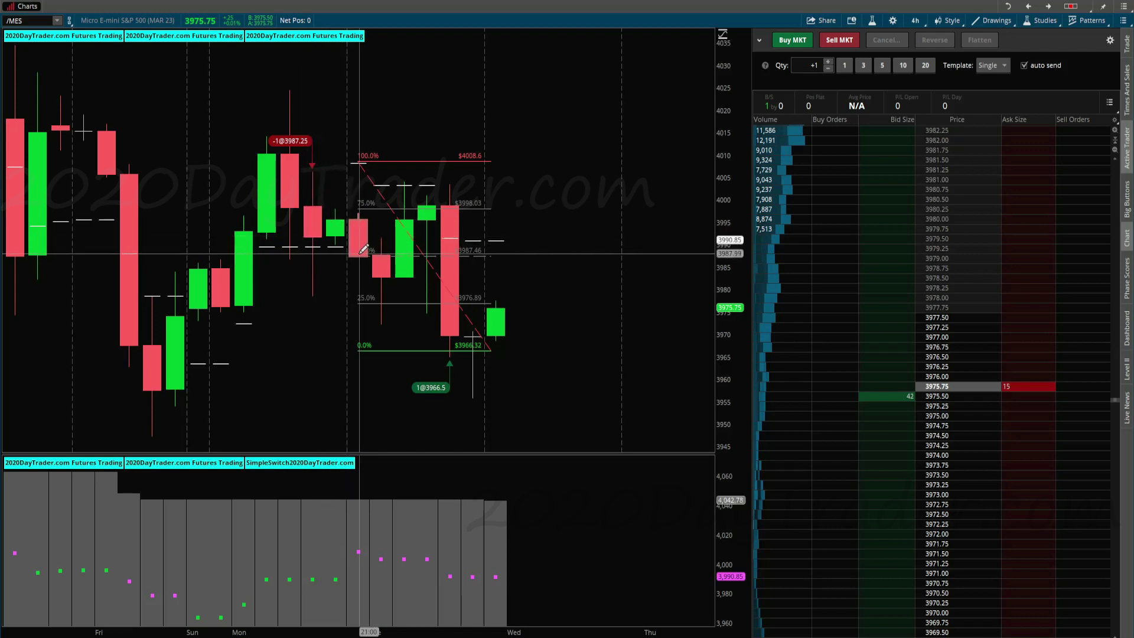
pyautogui.click(363, 252)
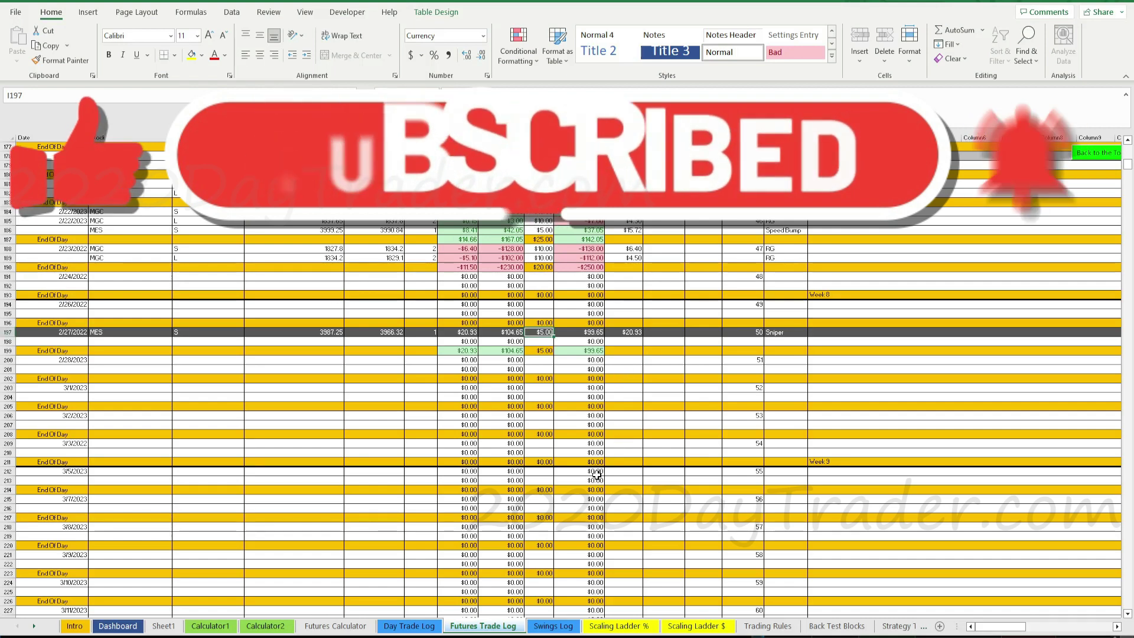
# Check the Scaling Ladder $ sheet in the Excel trade workbook, and review the February and January daily results on the Dashboard.
pyautogui.click(695, 629)
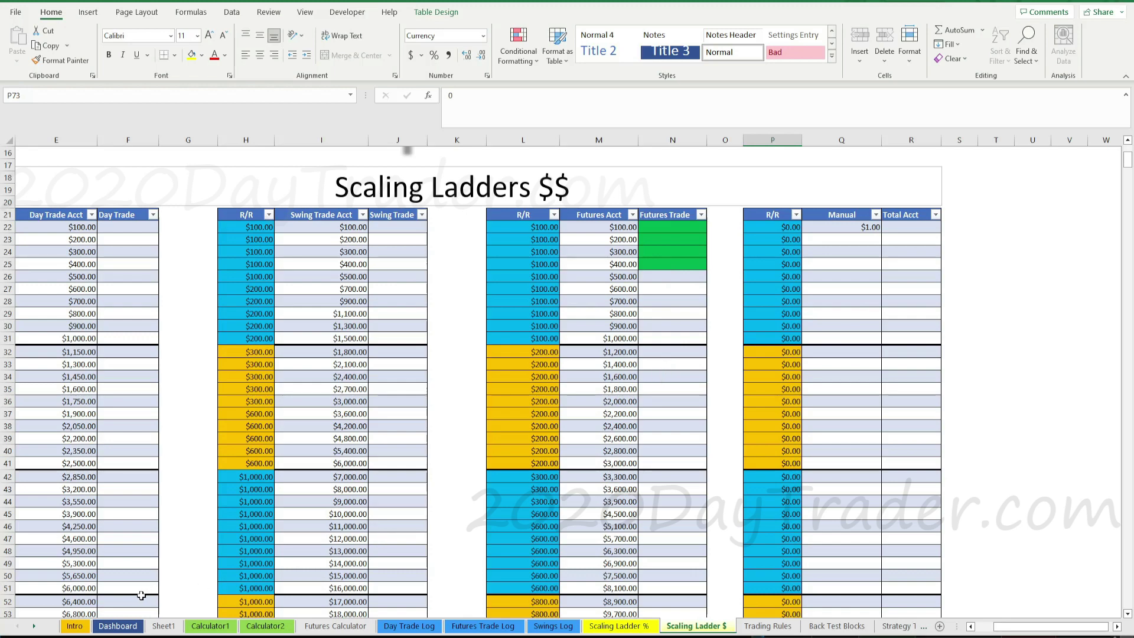
pyautogui.click(118, 627)
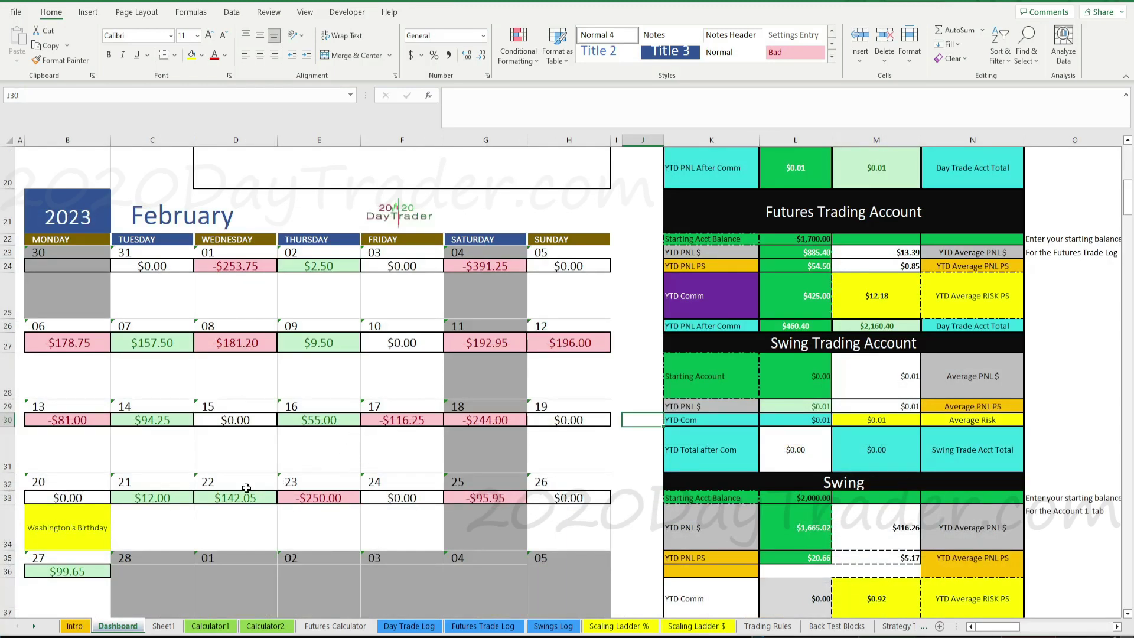
pyautogui.scroll(-1, 300, 503)
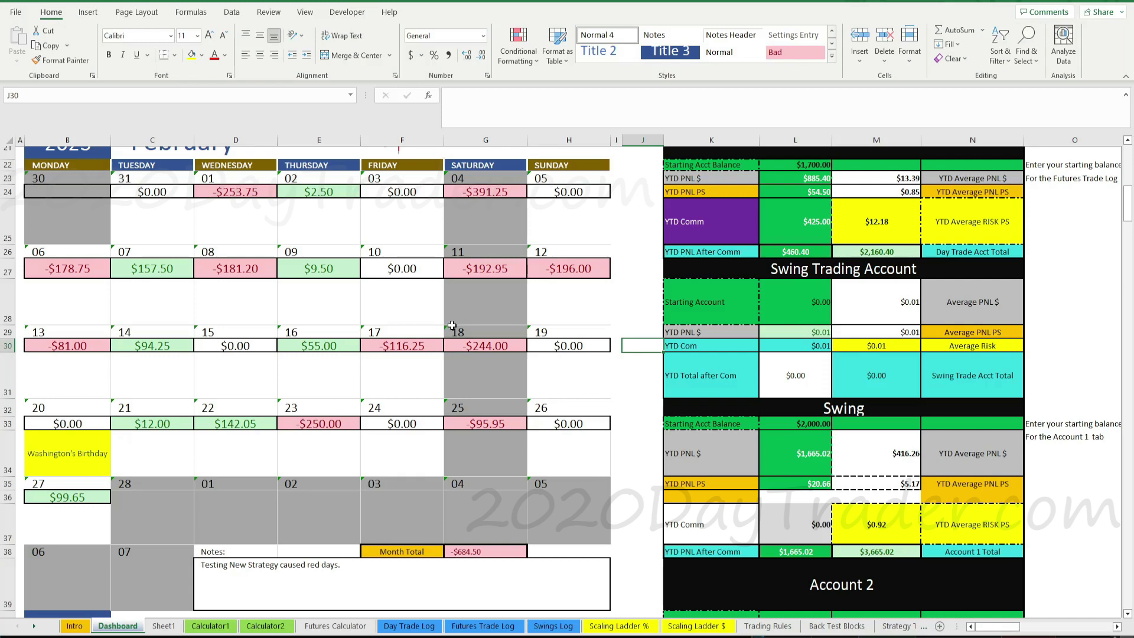
pyautogui.scroll(3, 452, 324)
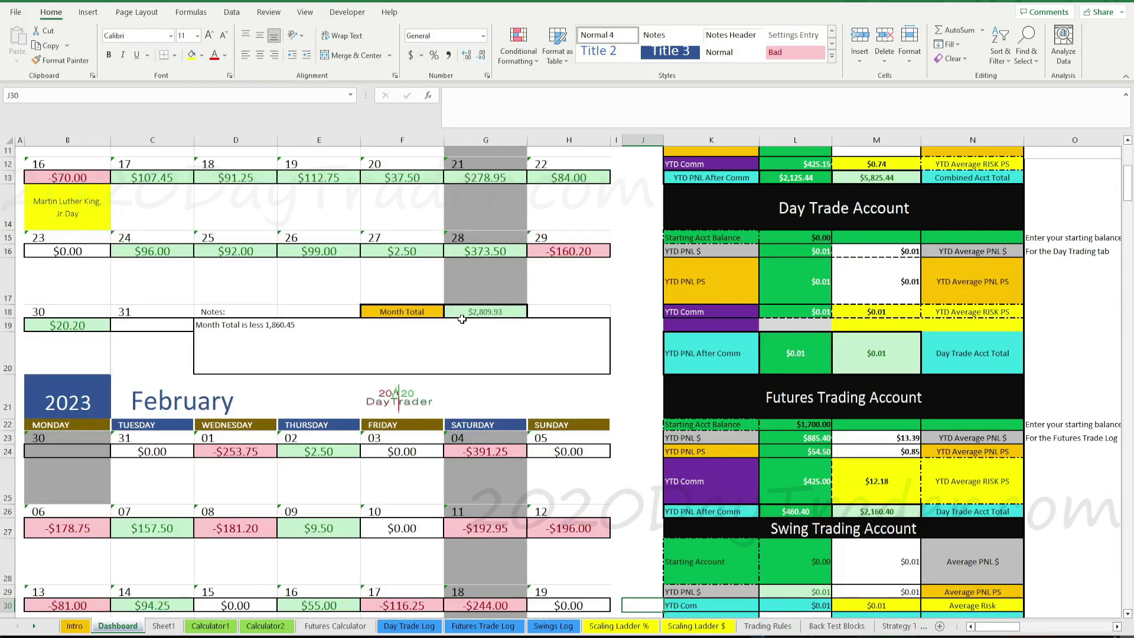
pyautogui.scroll(3, 455, 322)
pyautogui.scroll(-2, 462, 319)
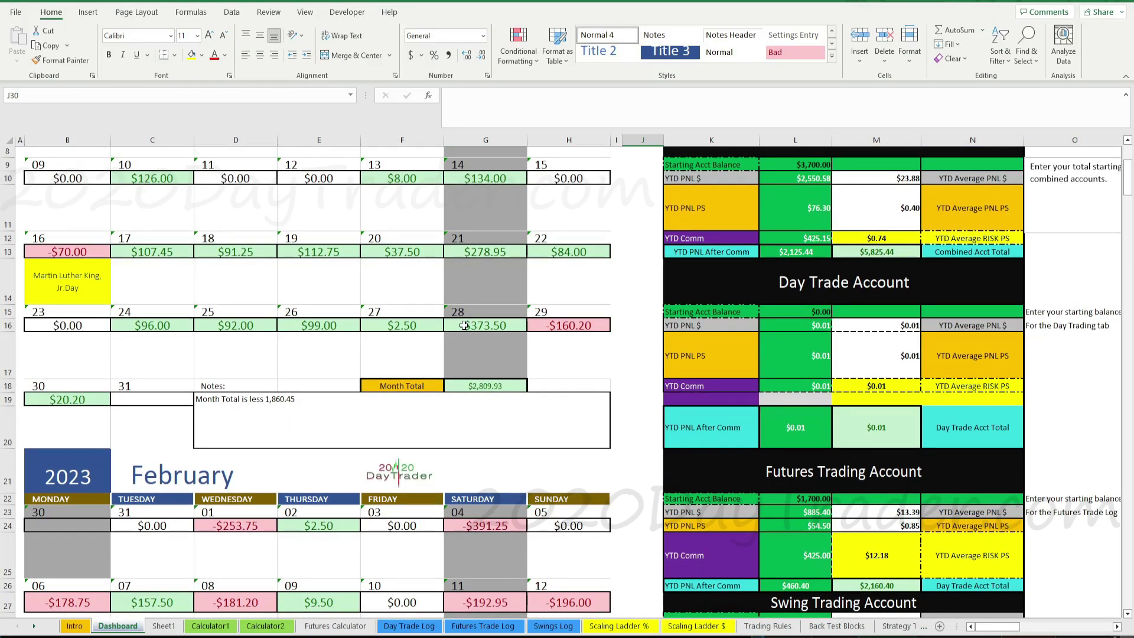
pyautogui.scroll(-4, 464, 325)
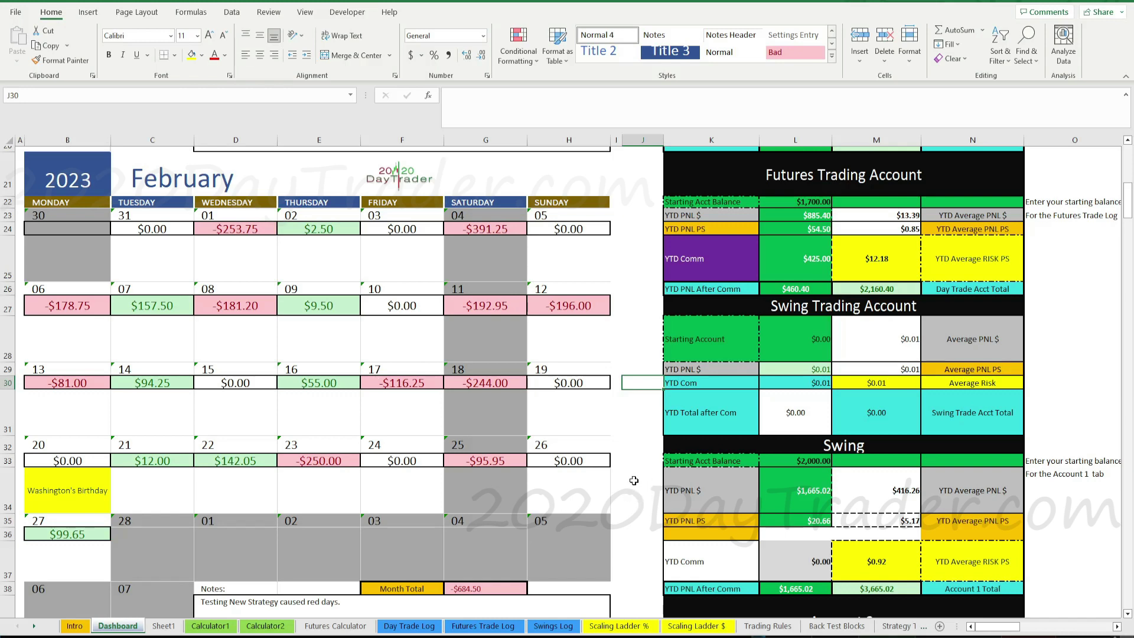
# Examine the March calendar on the Dashboard together with the February notes and month total above it.
pyautogui.scroll(-5, 627, 474)
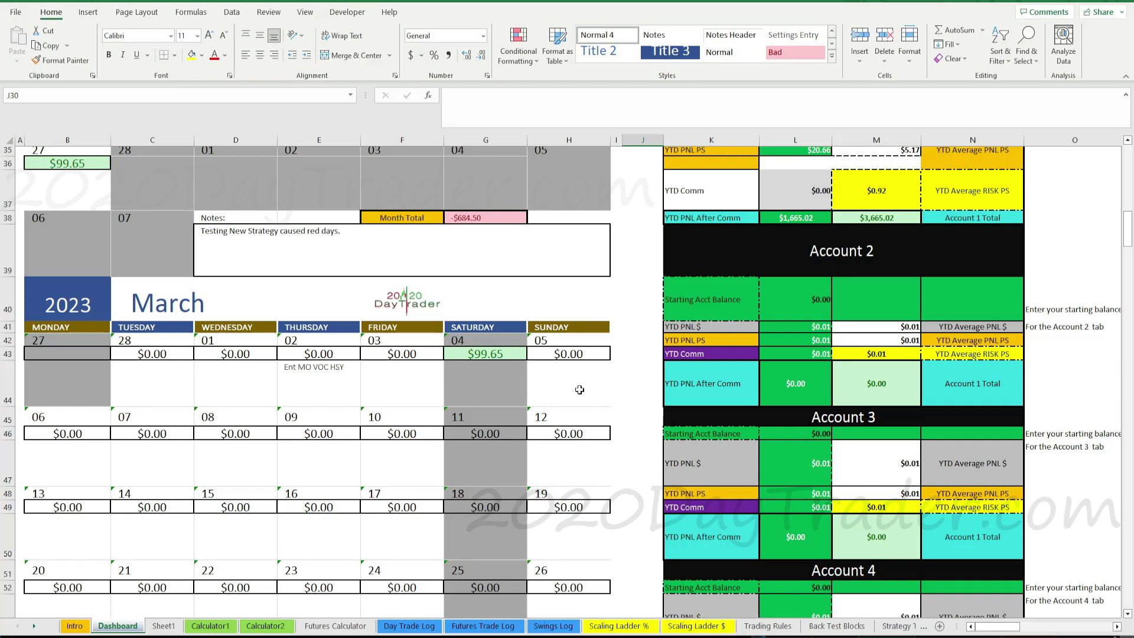
pyautogui.click(628, 387)
pyautogui.scroll(3, 591, 378)
pyautogui.scroll(-3, 591, 375)
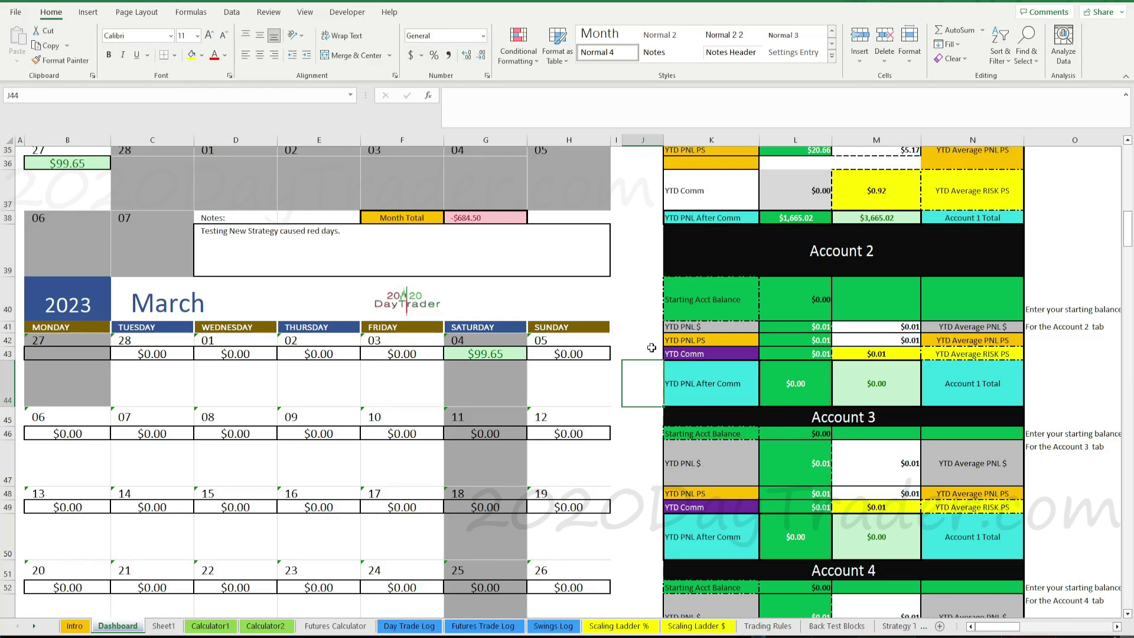
# Review the Dashboard's Combined Accounts, Day Trade, Futures and Swing account totals, including year-to-date profit after commissions.
pyautogui.scroll(6, 646, 343)
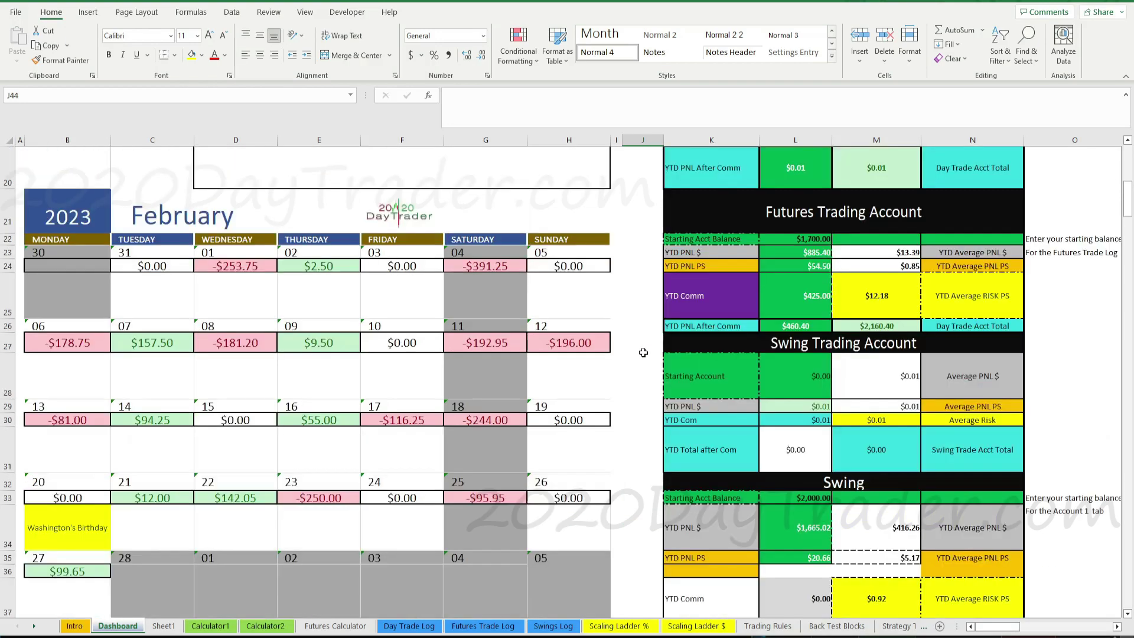
pyautogui.scroll(4, 745, 311)
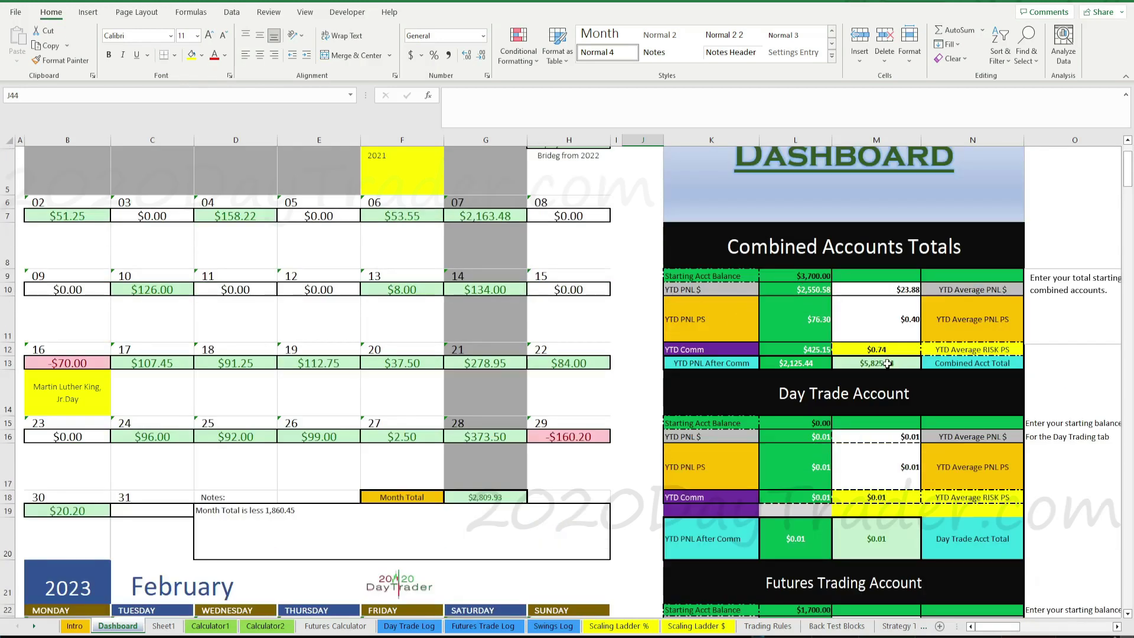
pyautogui.scroll(-1, 862, 408)
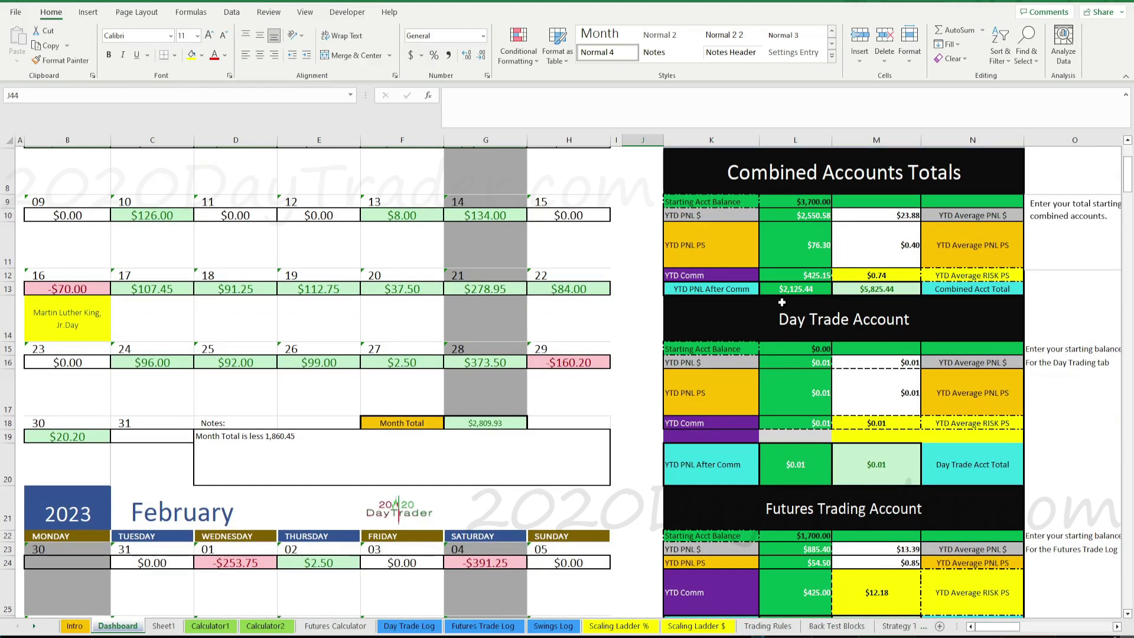
pyautogui.scroll(-1, 844, 347)
pyautogui.scroll(-1, 834, 437)
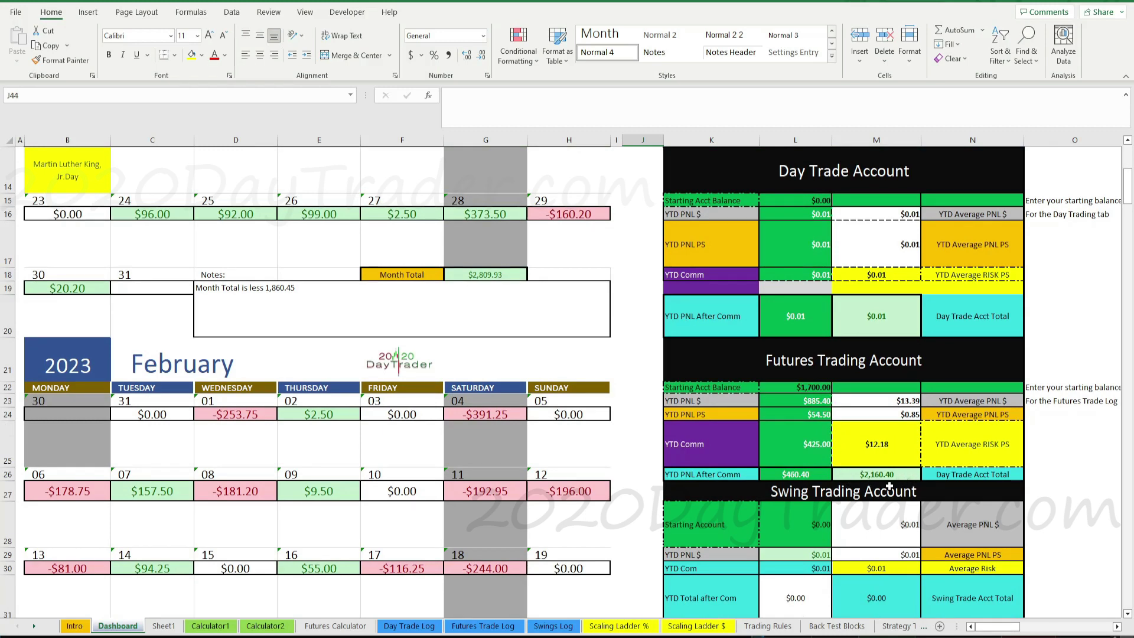
pyautogui.scroll(-2, 890, 486)
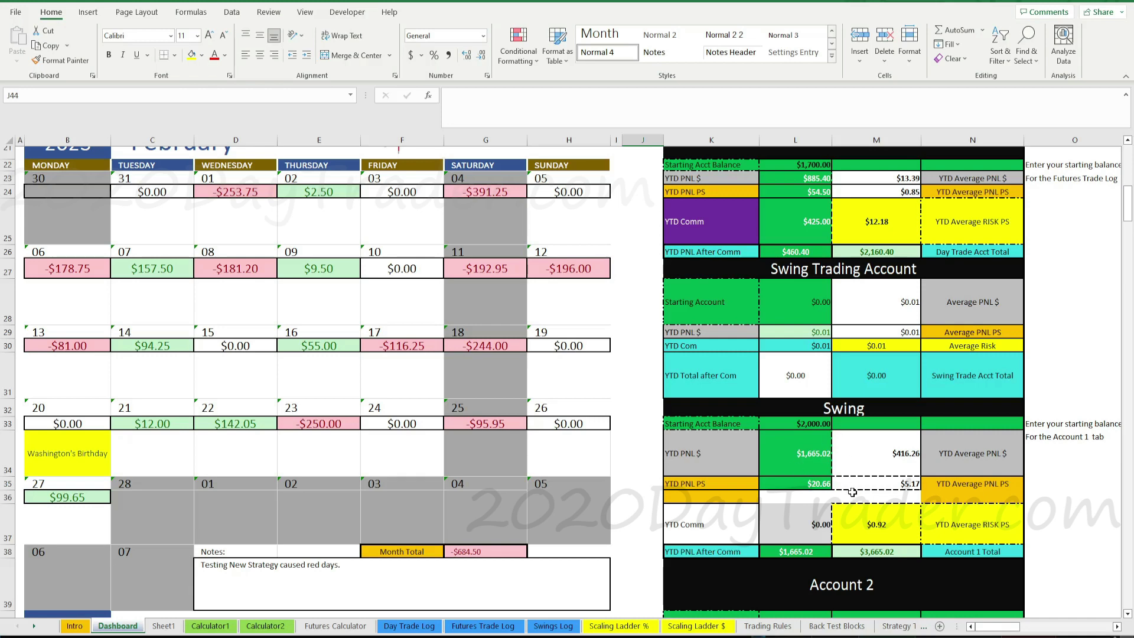
pyautogui.scroll(3, 776, 443)
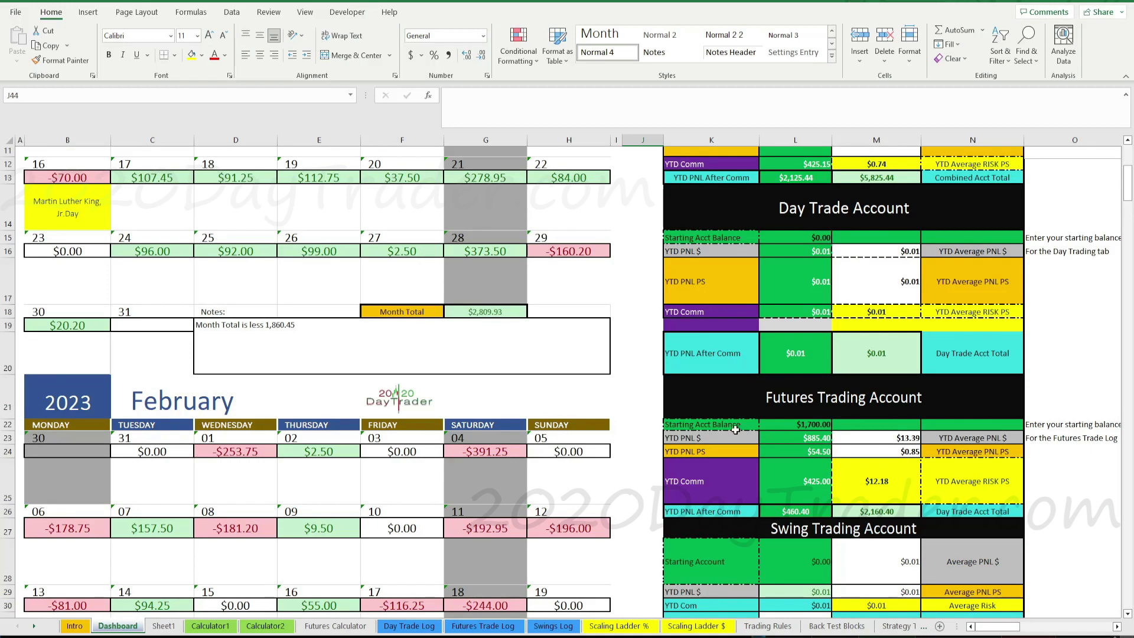
pyautogui.scroll(4, 735, 430)
pyautogui.scroll(-6, 736, 430)
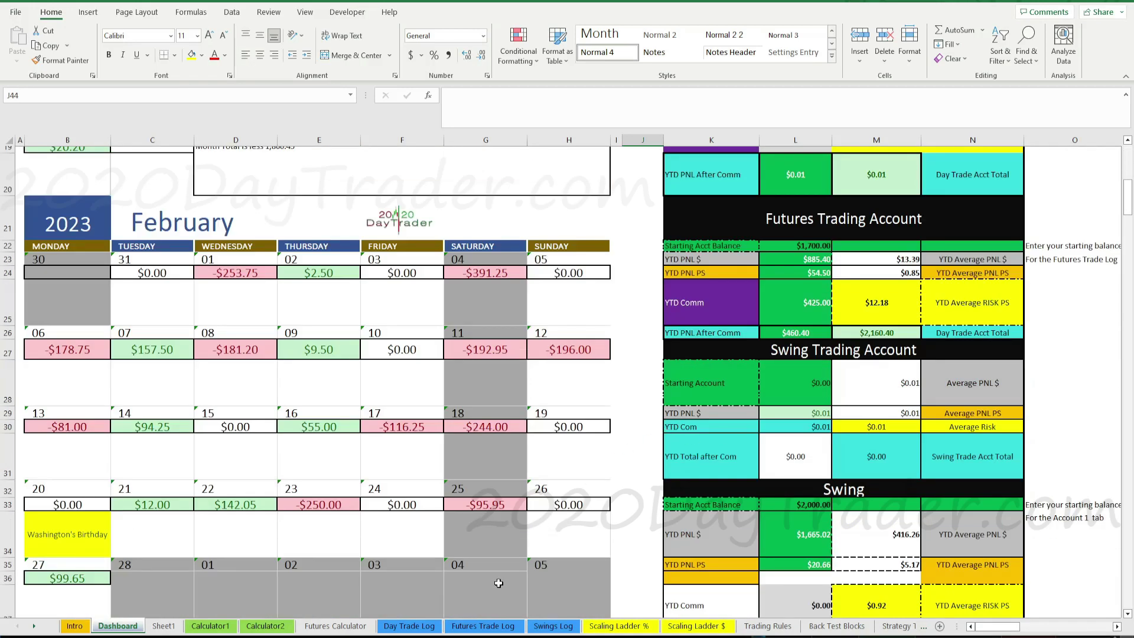
# Open the Futures Trade Log and look through the February trades with their strategies, results and notes.
pyautogui.click(492, 631)
pyautogui.scroll(-5, 426, 384)
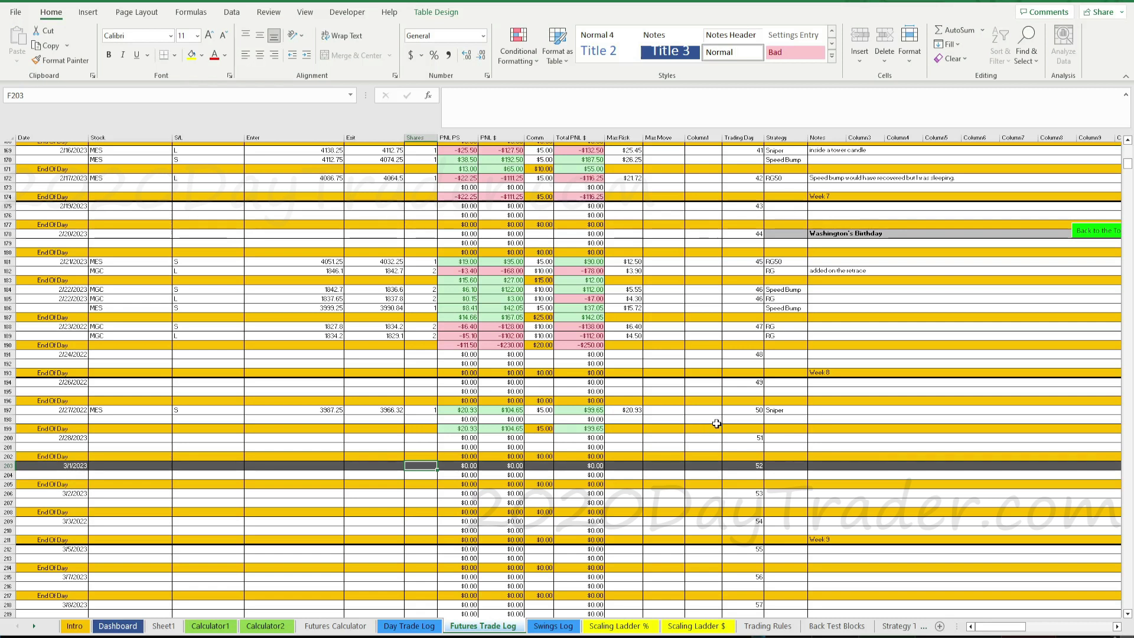
pyautogui.scroll(3, 691, 425)
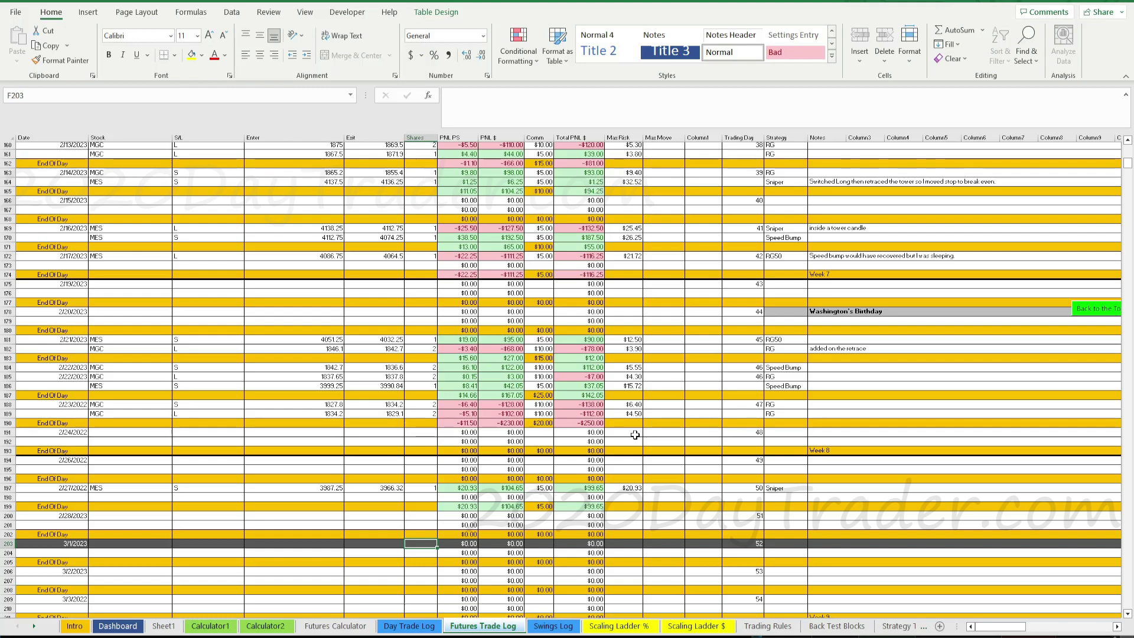
pyautogui.scroll(6, 738, 433)
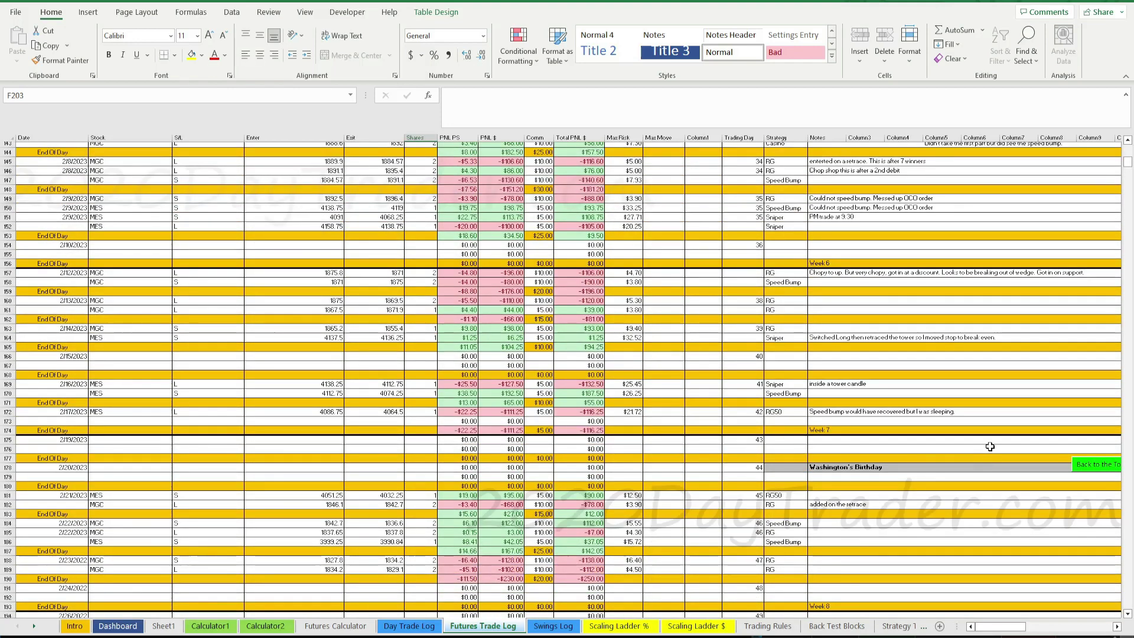
# Refresh the chart data behind the ticker and strategy win/loss charts beside the Futures Trade Log's weekly summaries.
pyautogui.click(1092, 467)
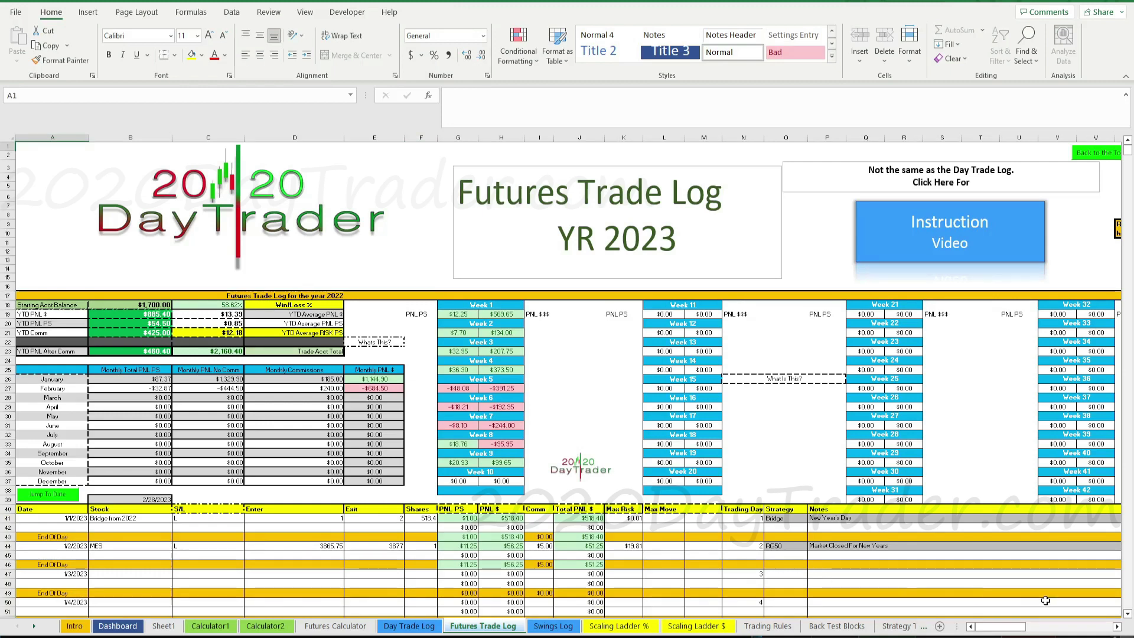
pyautogui.moveTo(1010, 630); pyautogui.dragTo(1054, 622)
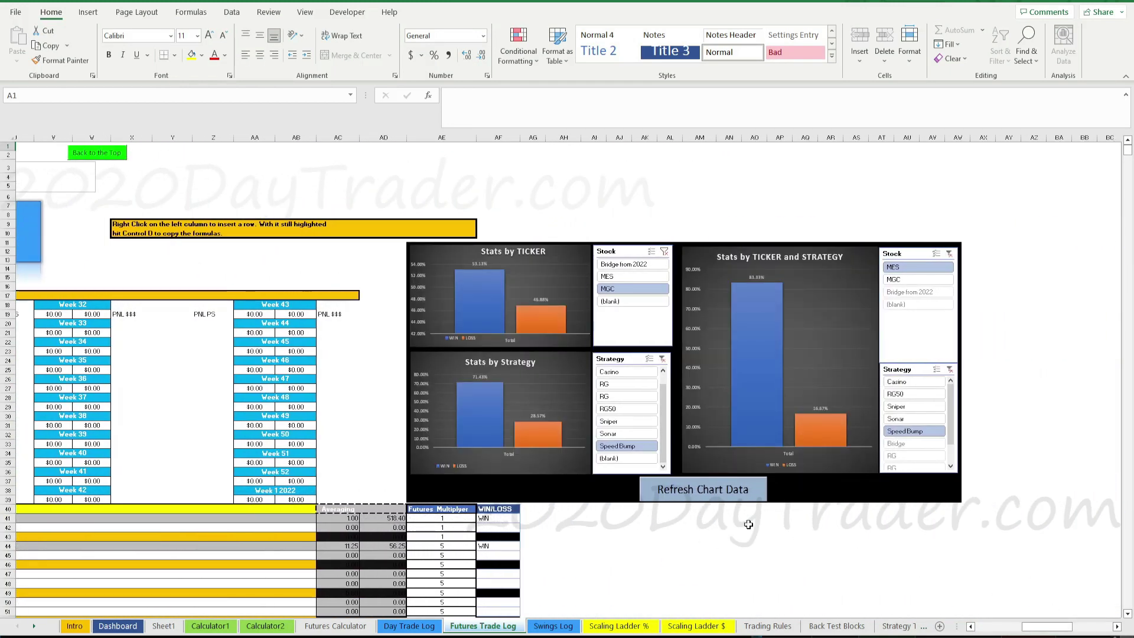
pyautogui.click(685, 502)
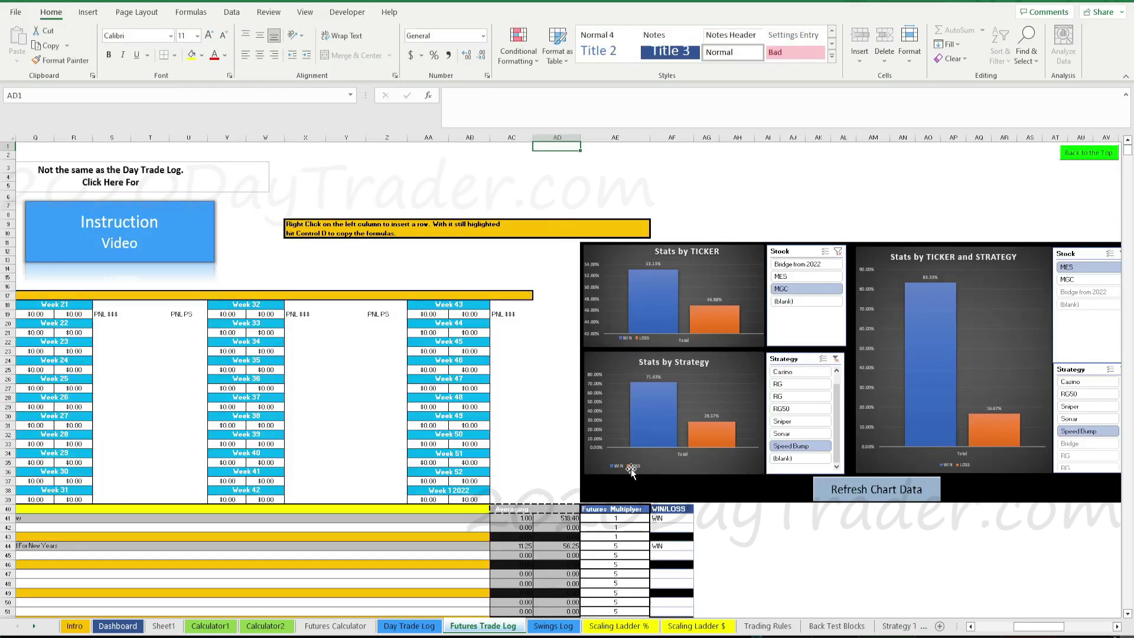
pyautogui.moveTo(1042, 629); pyautogui.dragTo(1048, 628)
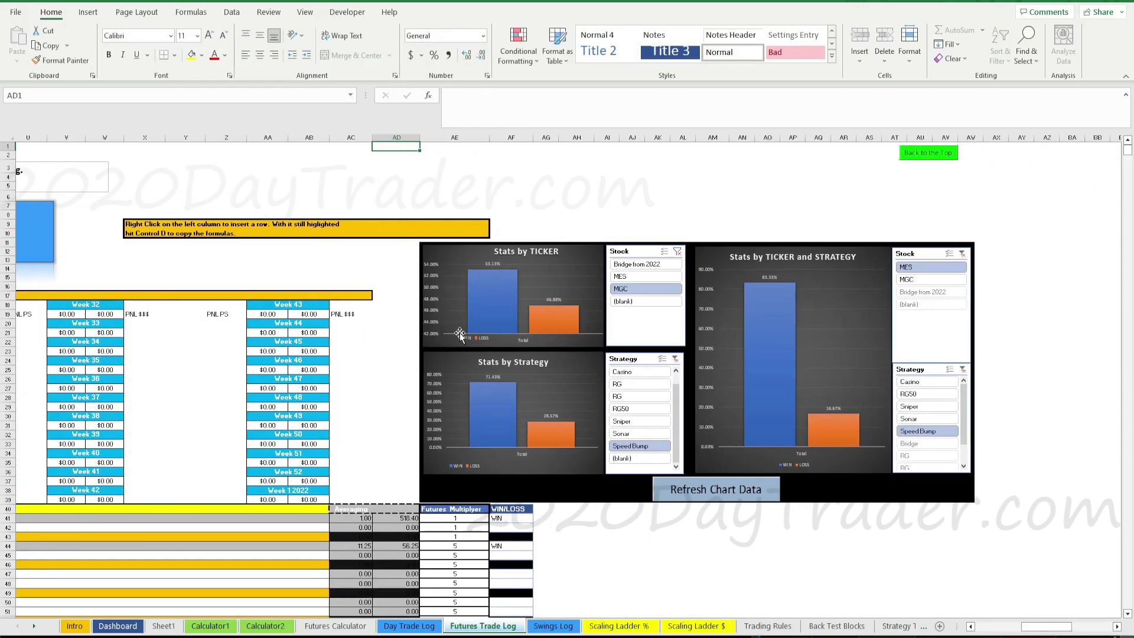
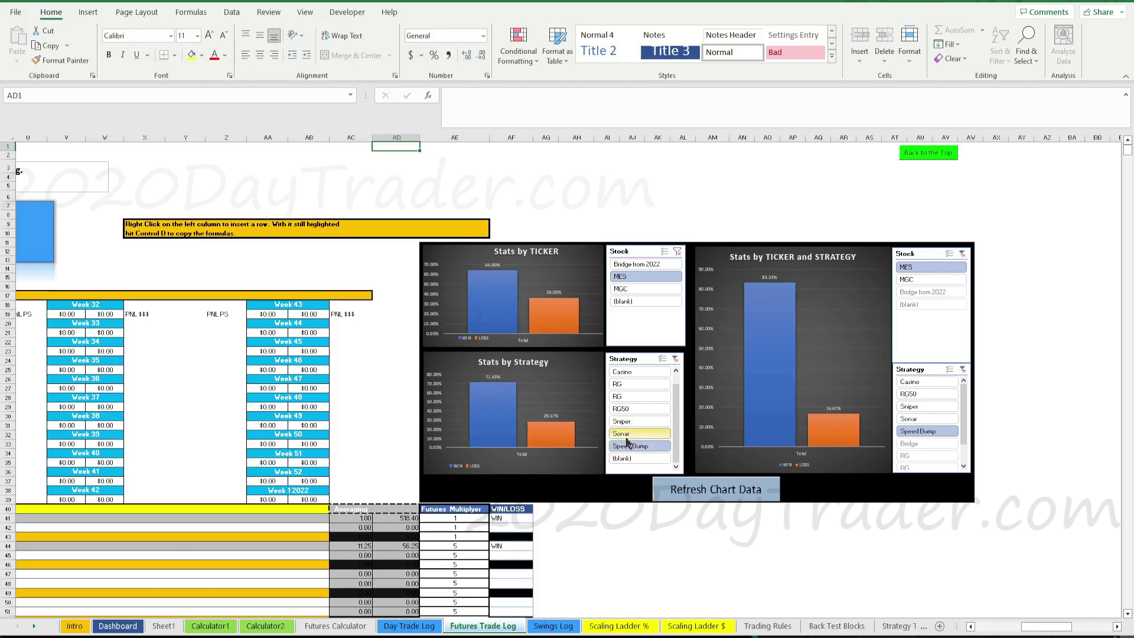
# Check the Futures Trade Log's weekly summaries and Strategy and Notes columns, and return to the win/loss statistics charts.
pyautogui.moveTo(1034, 632); pyautogui.dragTo(993, 632)
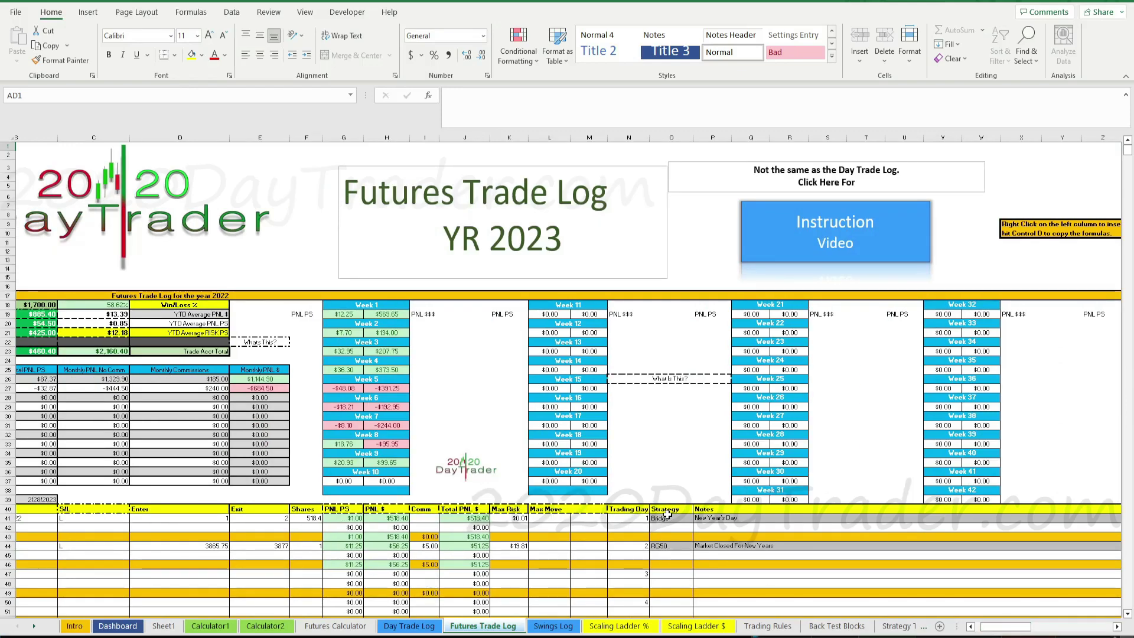
pyautogui.scroll(-2, 673, 523)
pyautogui.scroll(-2, 673, 523)
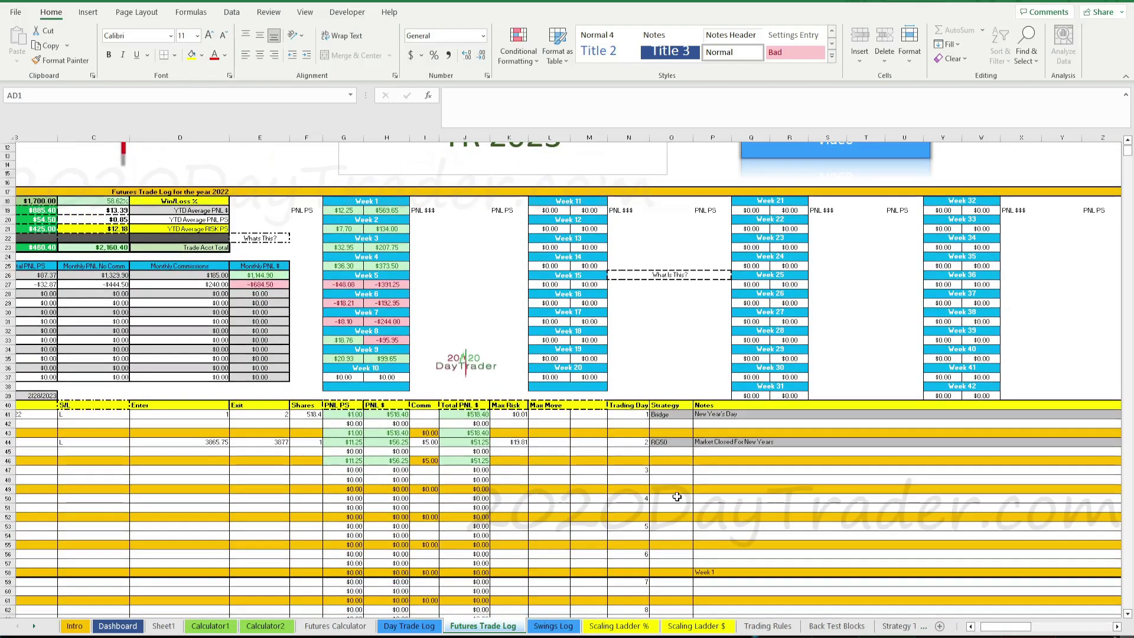
pyautogui.moveTo(1003, 627); pyautogui.dragTo(1039, 626)
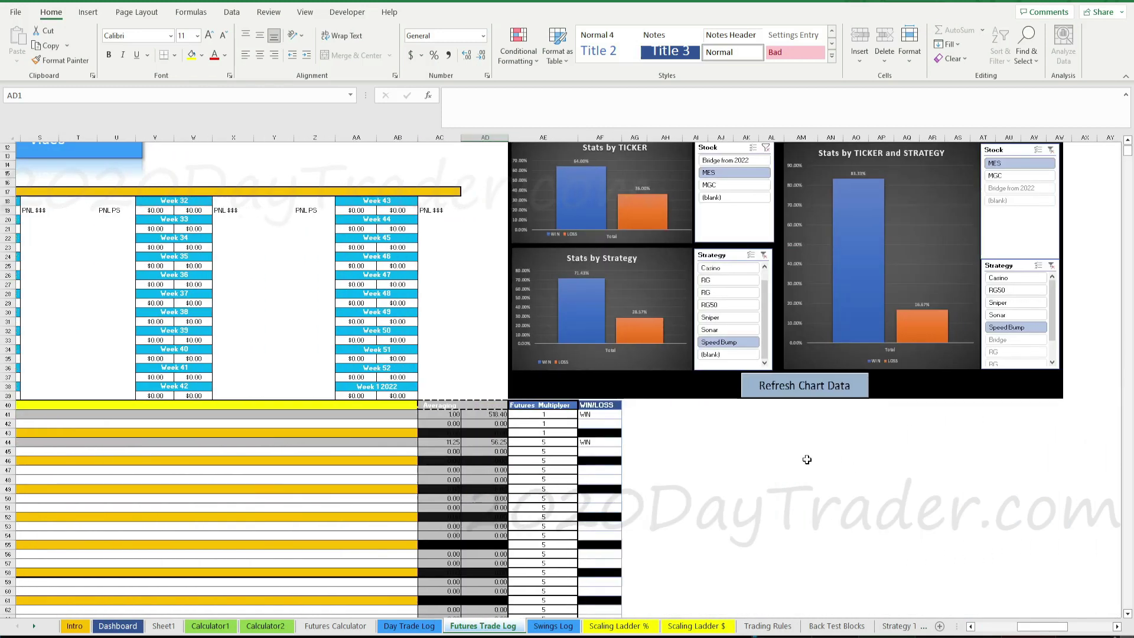
pyautogui.scroll(3, 771, 463)
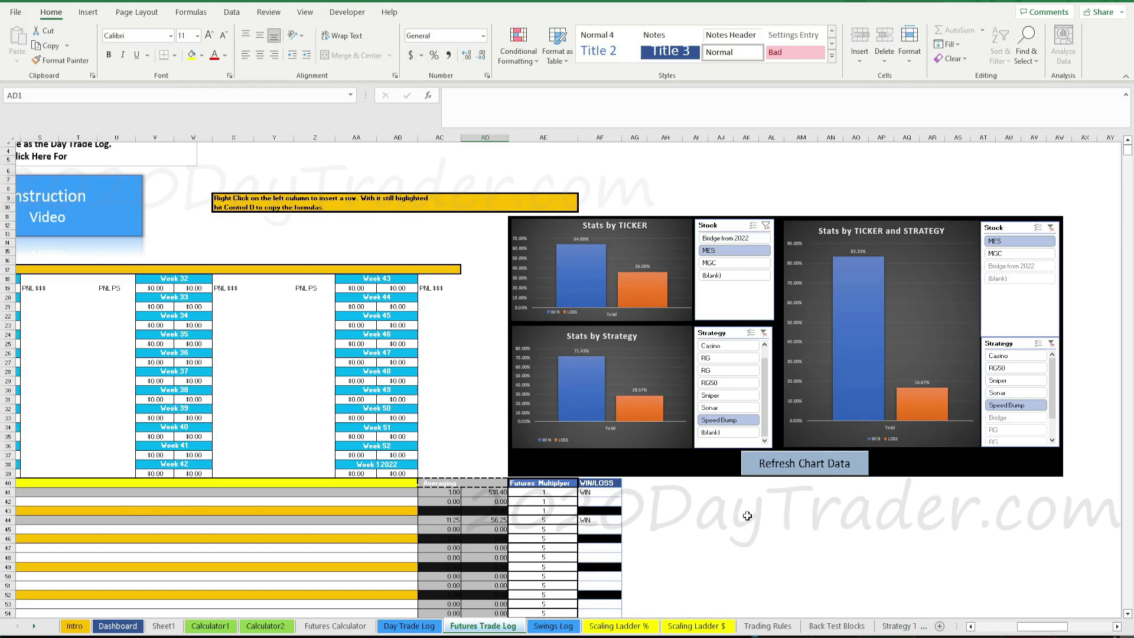
pyautogui.scroll(1, 750, 513)
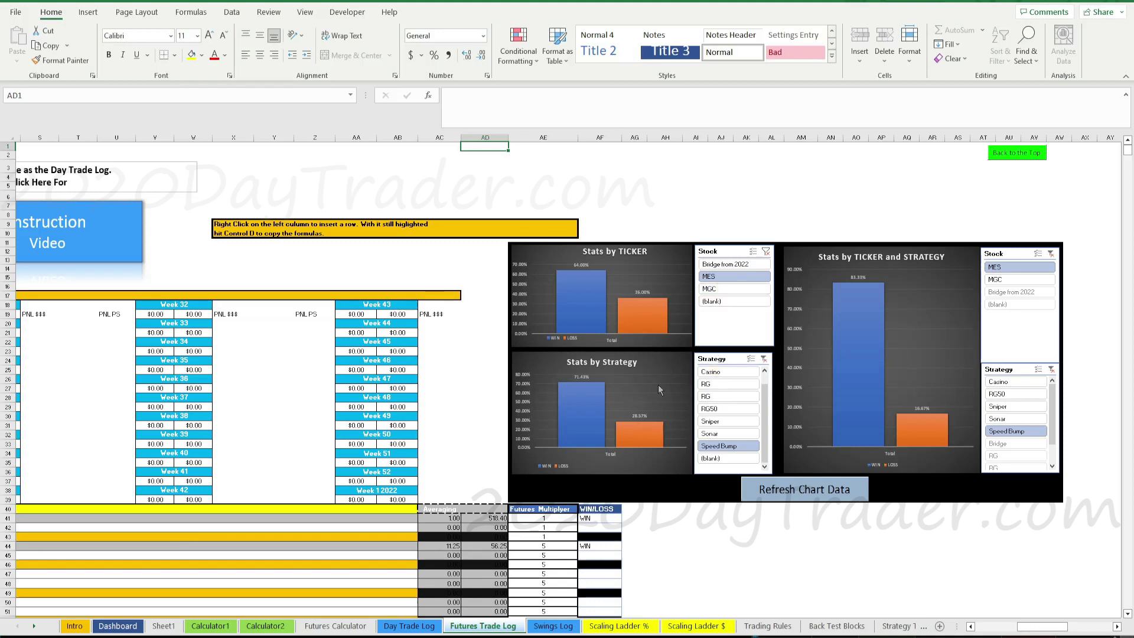
# Filter the Stats by Strategy chart by each of the two RG entries in turn, and finally by RG50.
pyautogui.click(721, 384)
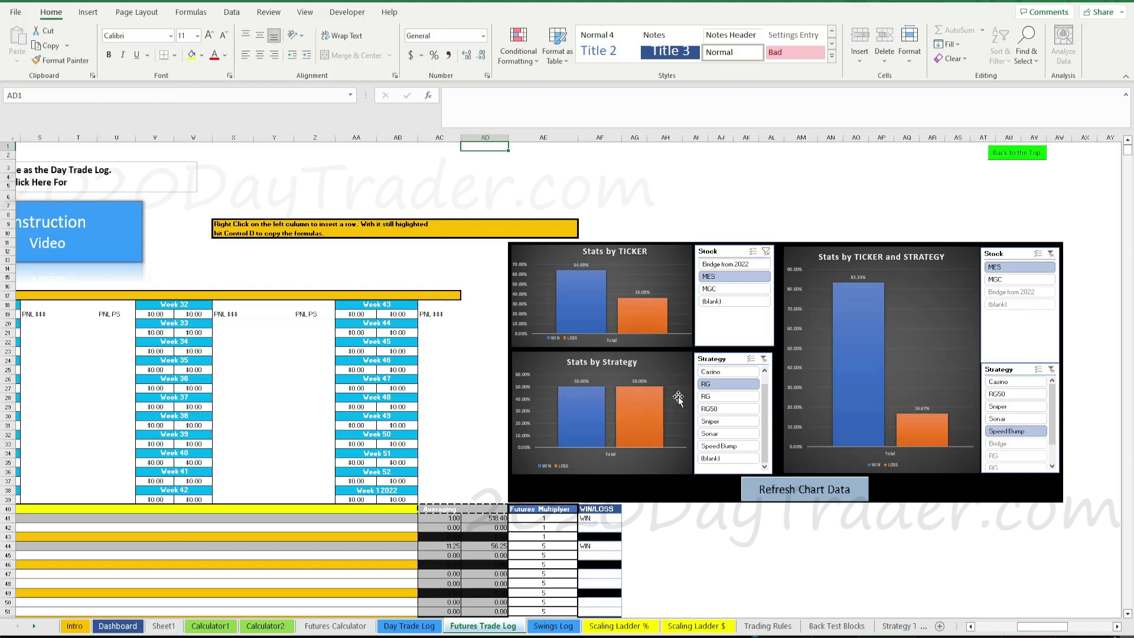
pyautogui.click(724, 395)
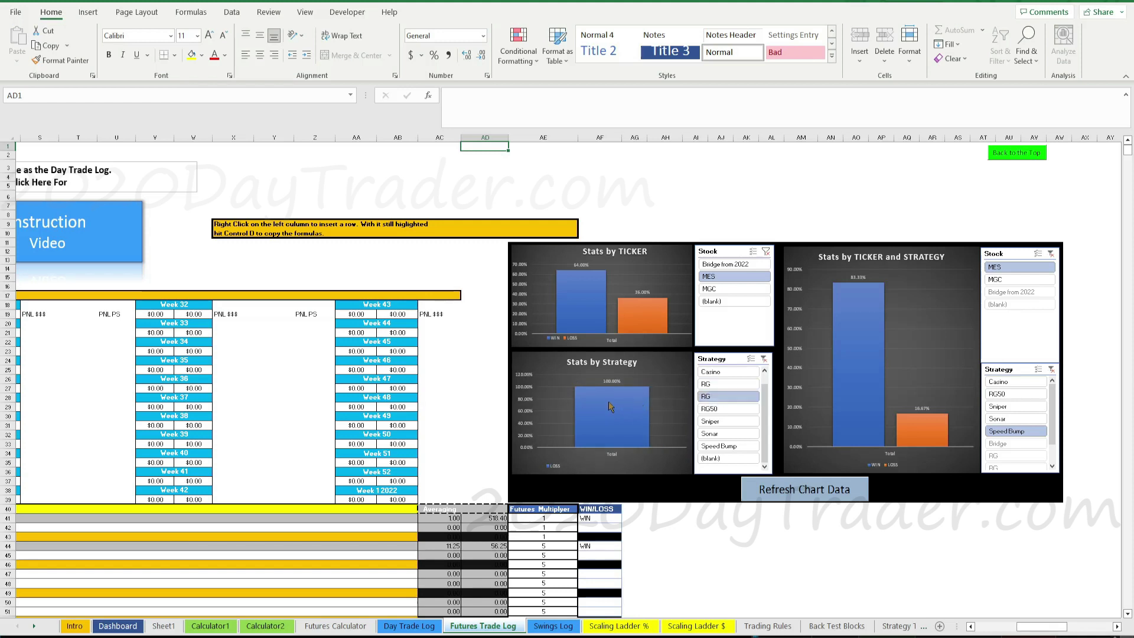
pyautogui.click(718, 380)
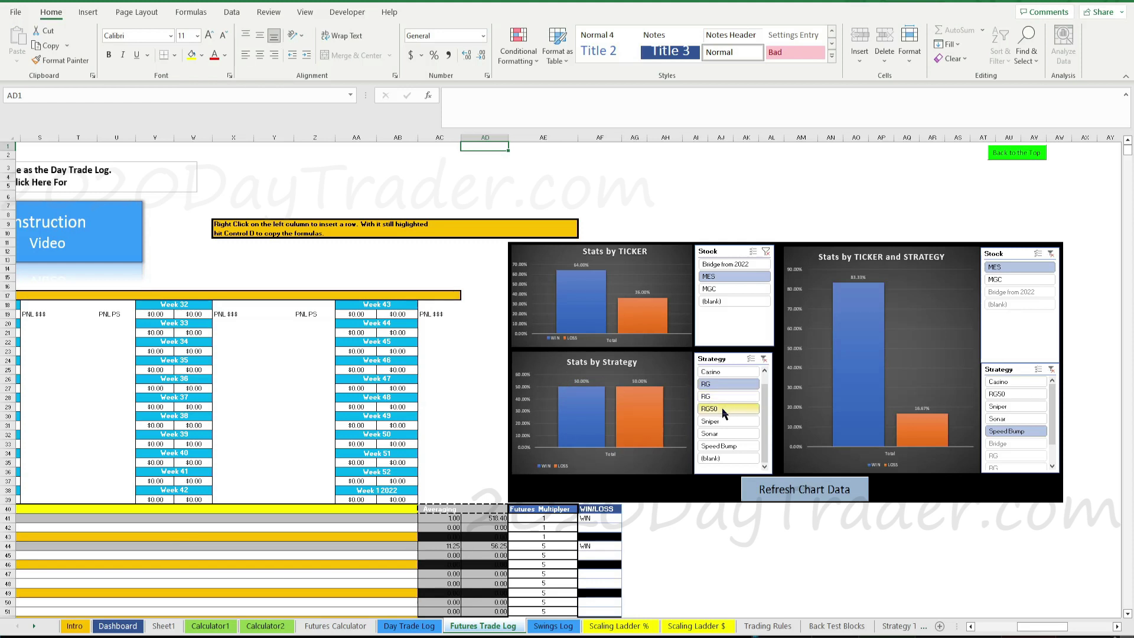
pyautogui.click(722, 407)
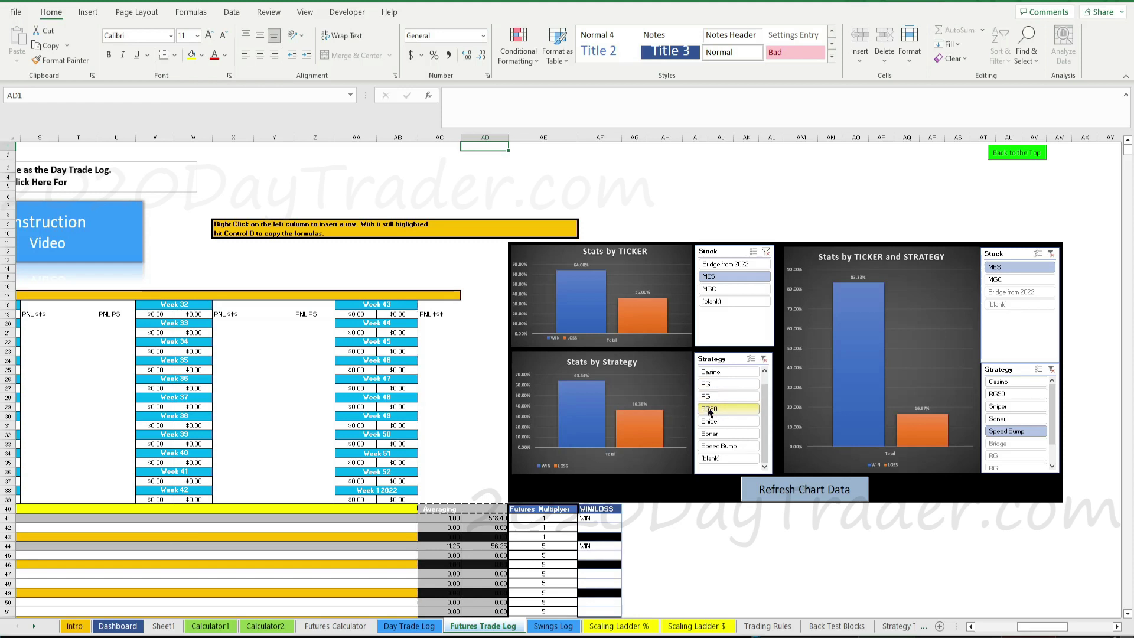
# Filter the Stats by Strategy chart by Casino, Sniper, RG50, Sniper again and Sonar in turn, and finally by Speed Bump.
pyautogui.click(727, 372)
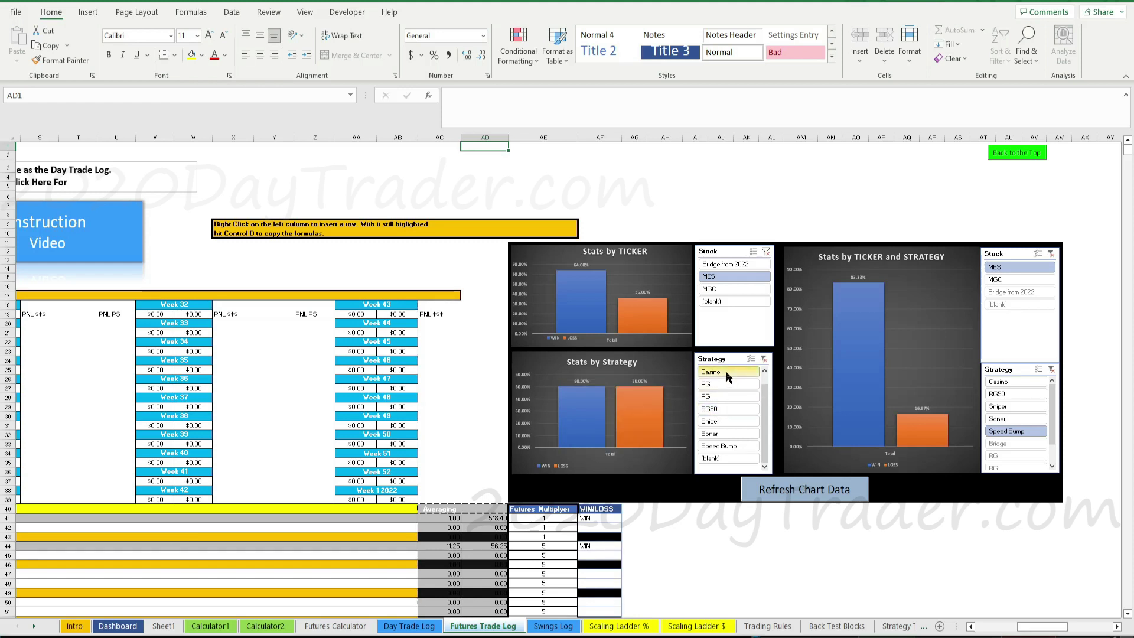
pyautogui.click(725, 420)
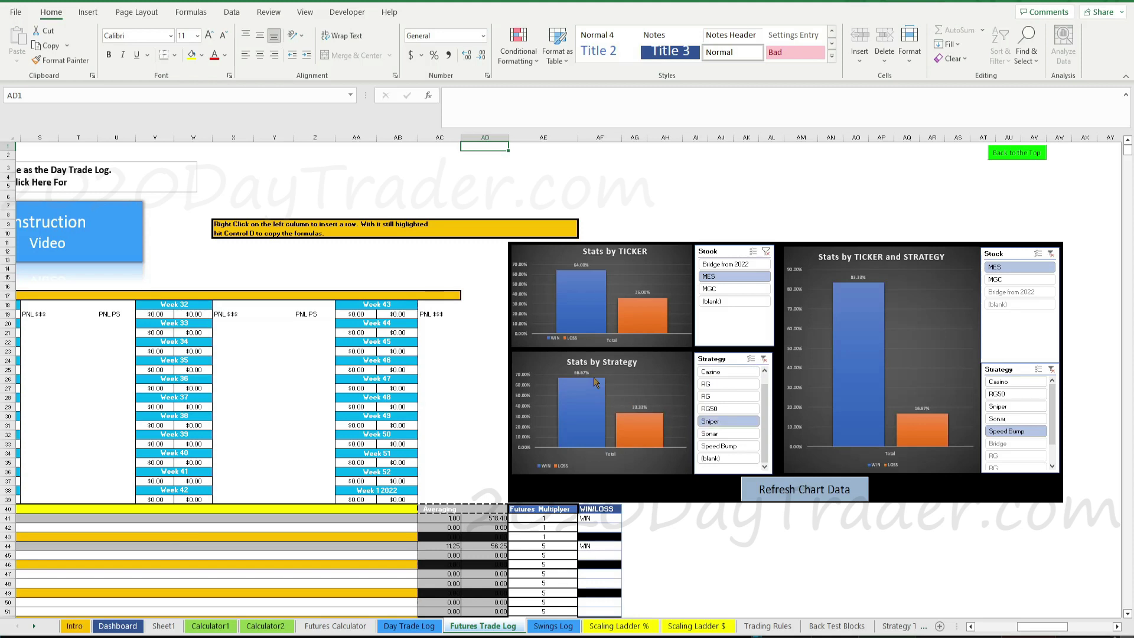
pyautogui.click(721, 406)
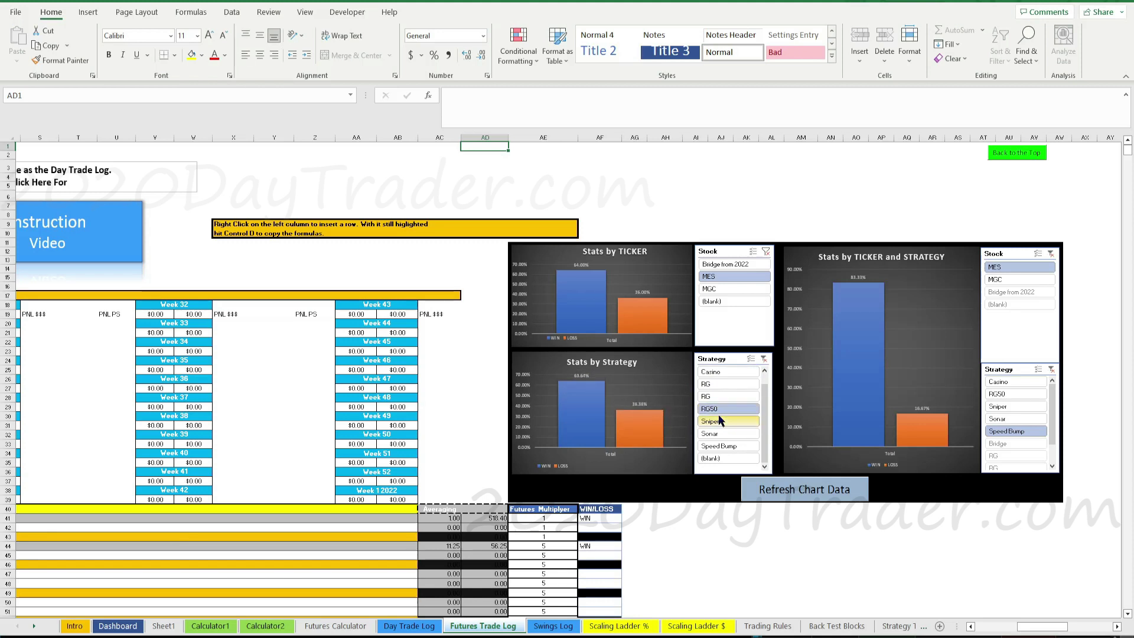
pyautogui.click(720, 421)
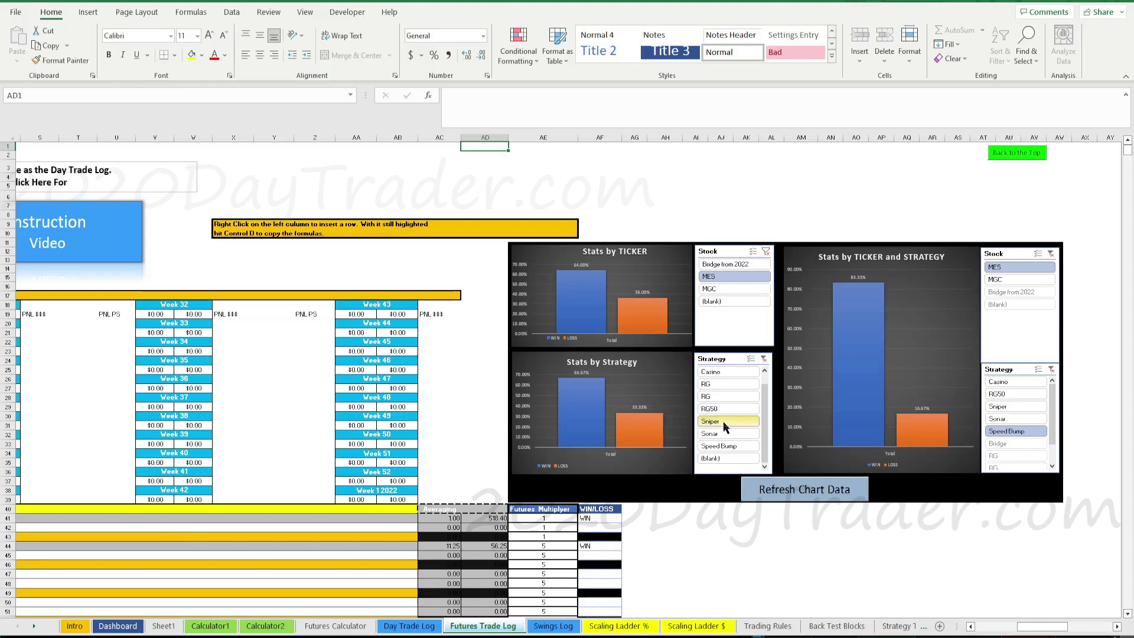
pyautogui.click(721, 431)
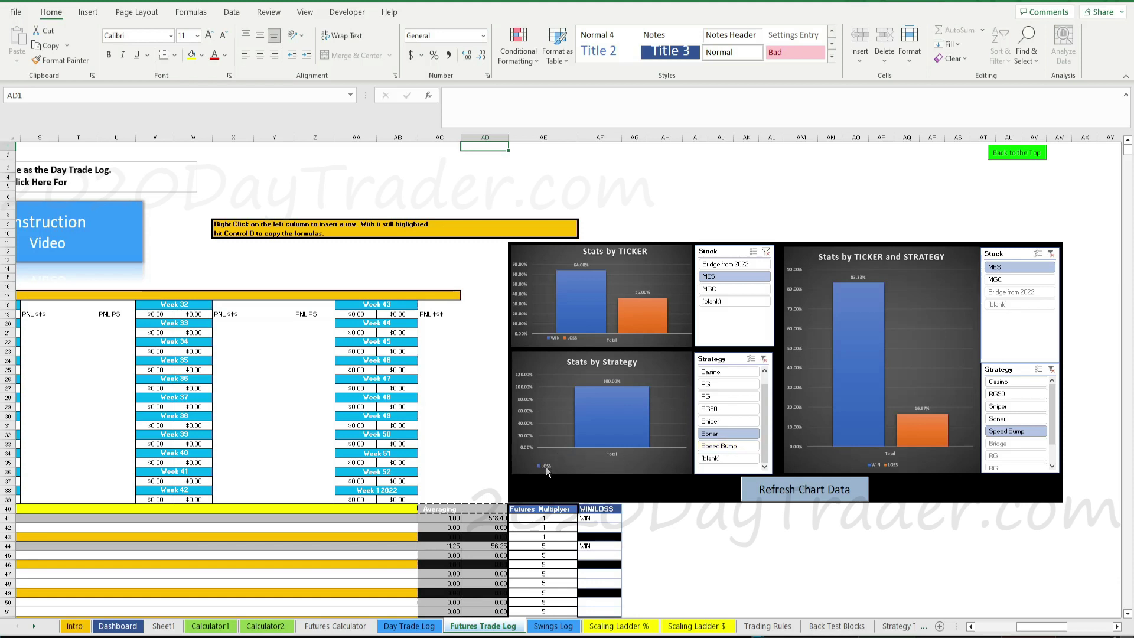
pyautogui.click(736, 446)
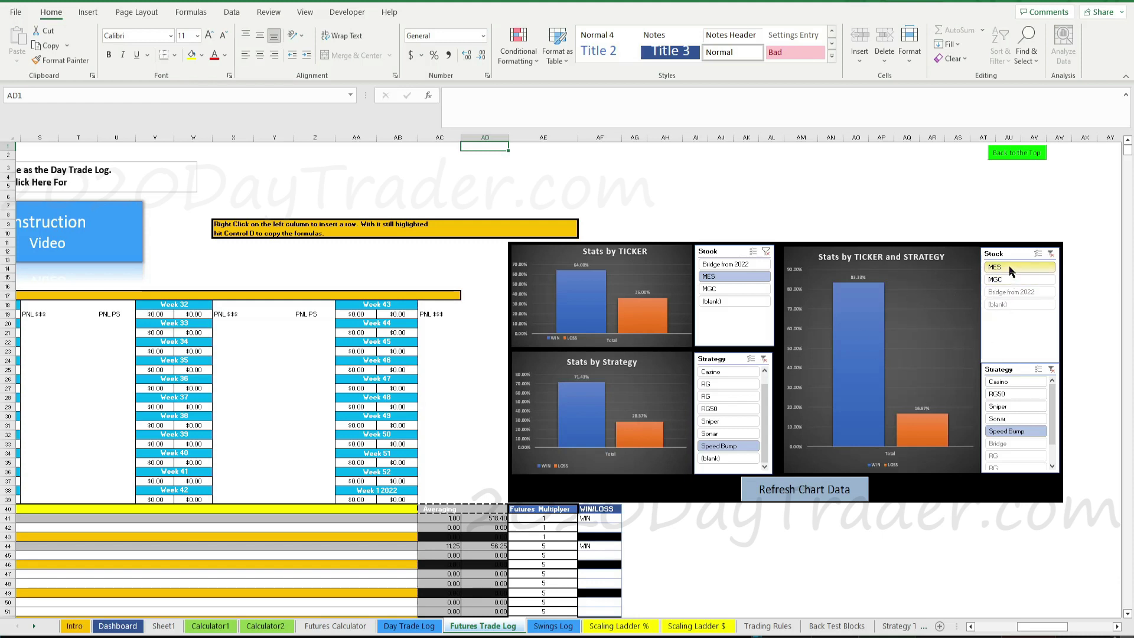
# Compare MES win/loss statistics in the Stats by TICKER and STRATEGY chart by switching its strategy among RG50, RG, Casino, Sniper, Sonar and Speed Bump.
pyautogui.click(1008, 392)
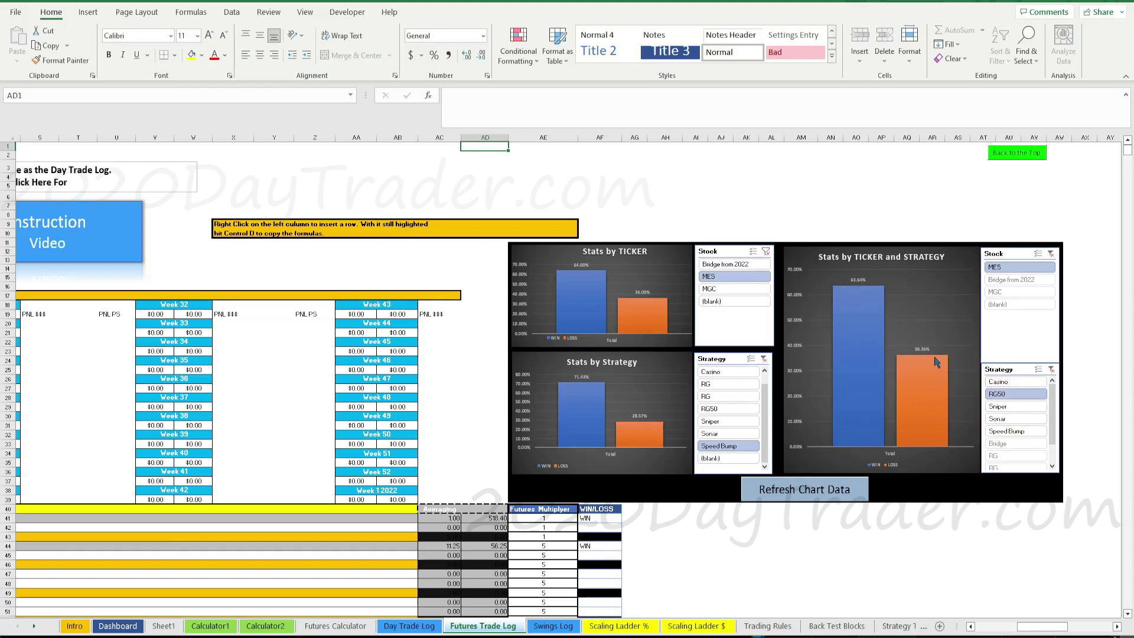
pyautogui.click(1002, 455)
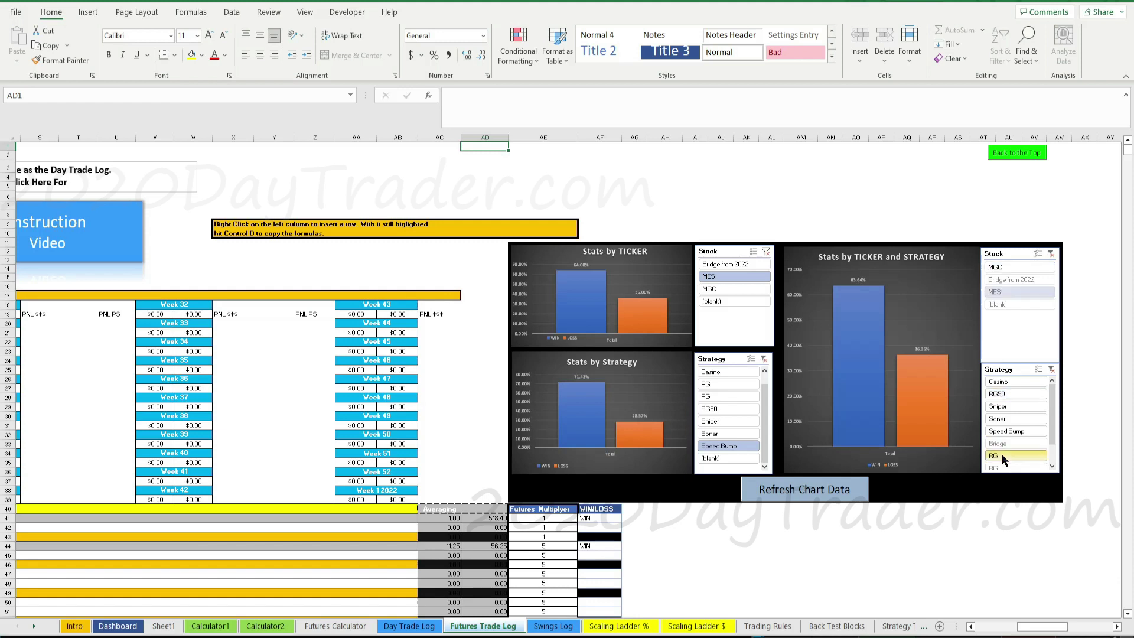
pyautogui.click(998, 396)
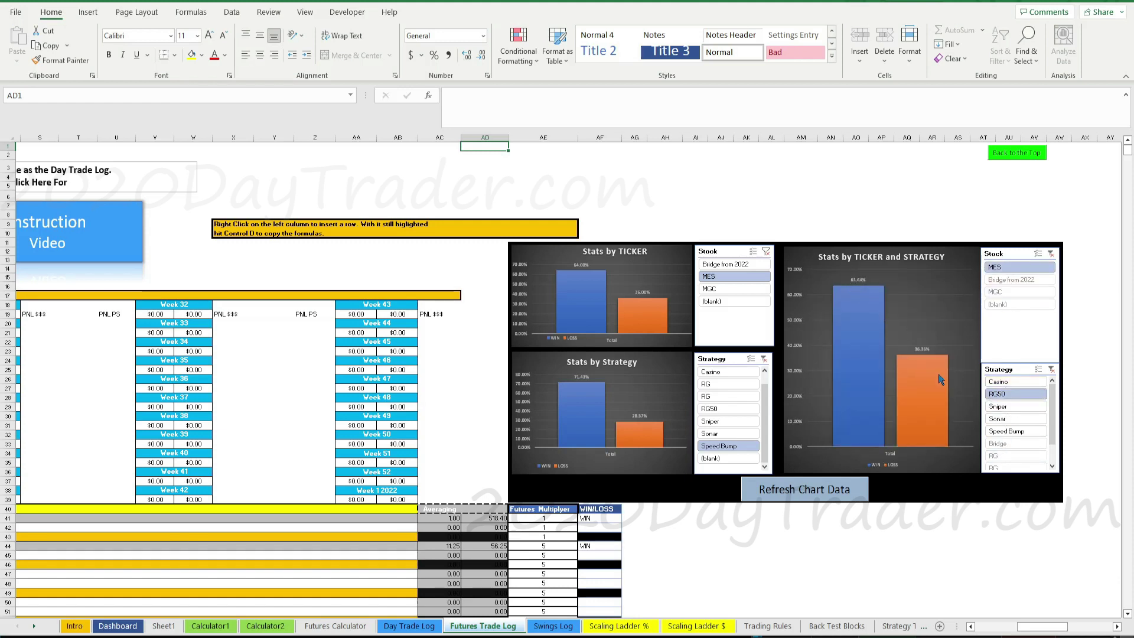
pyautogui.click(1012, 382)
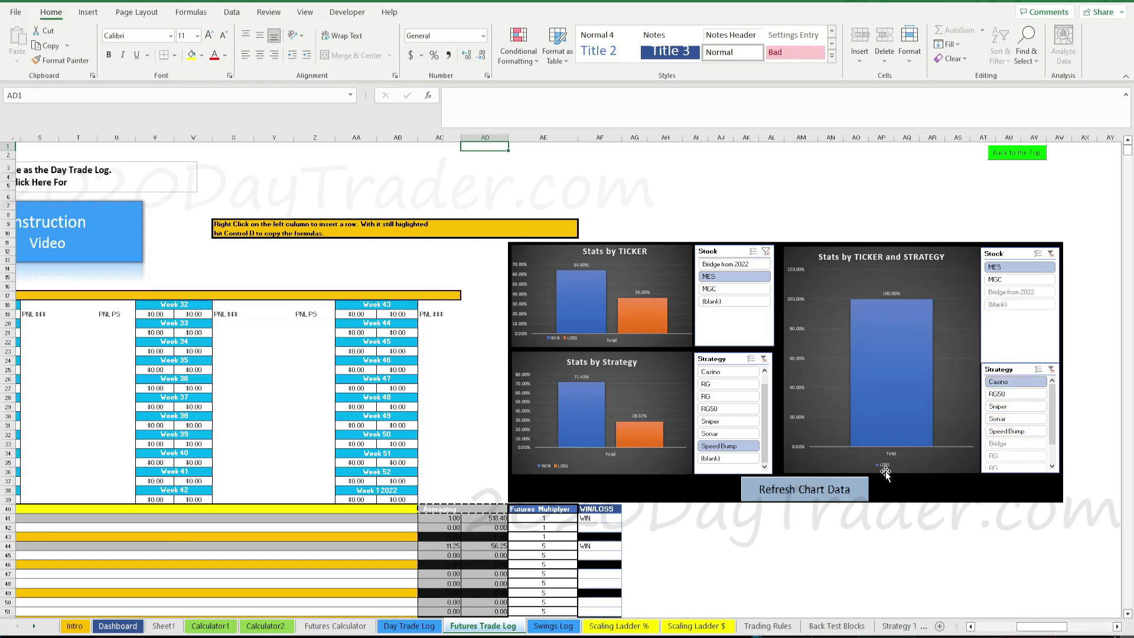
pyautogui.click(1010, 406)
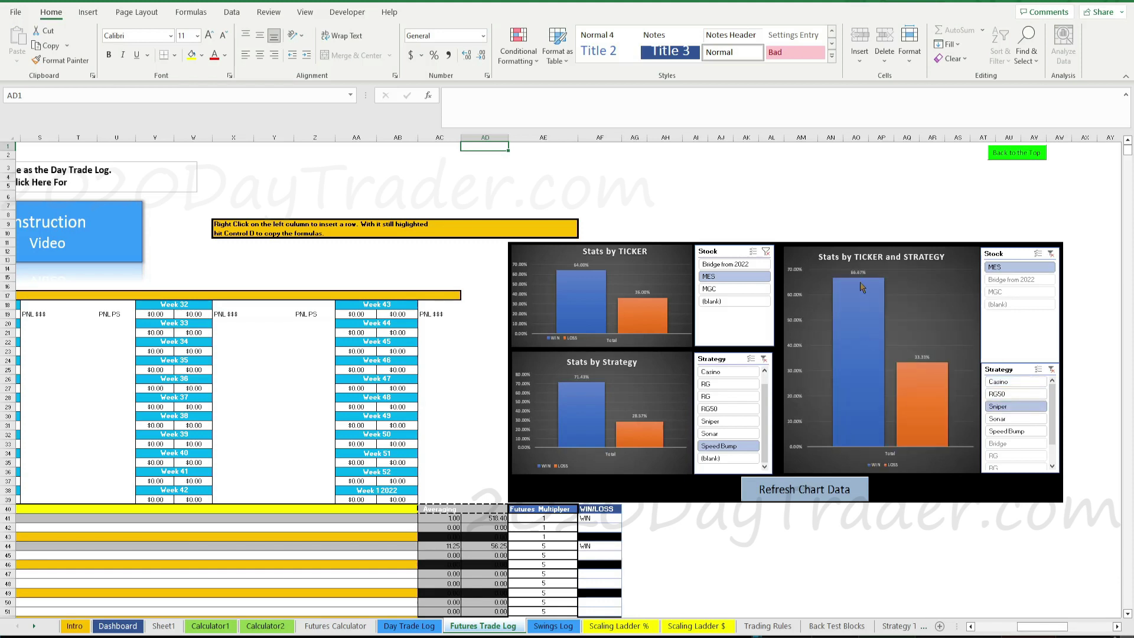
pyautogui.click(1009, 393)
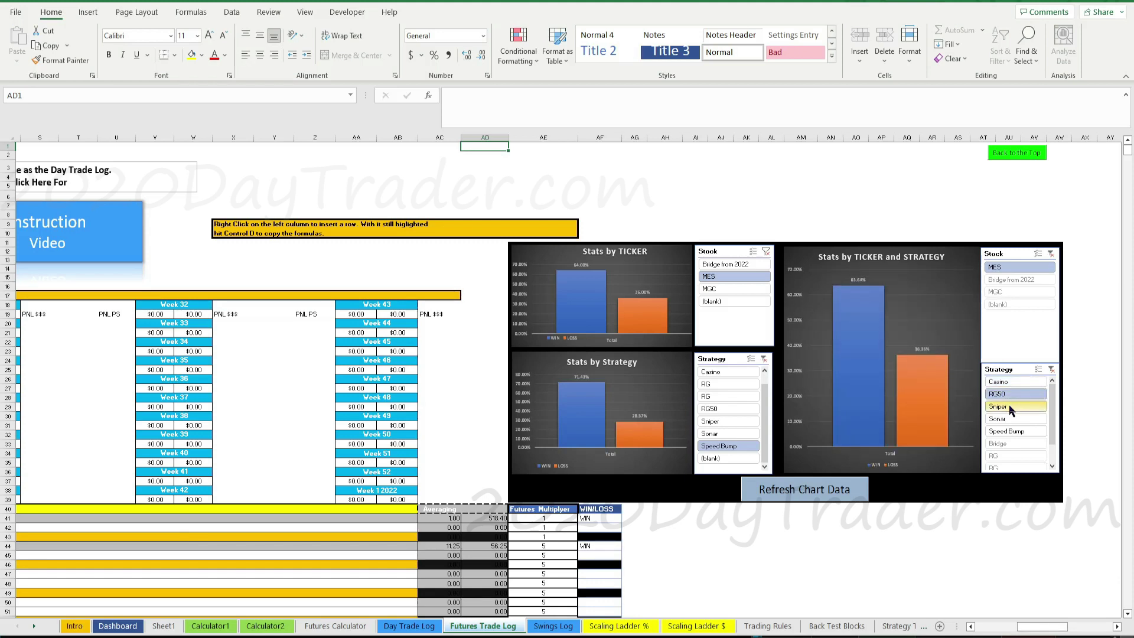
pyautogui.click(1009, 406)
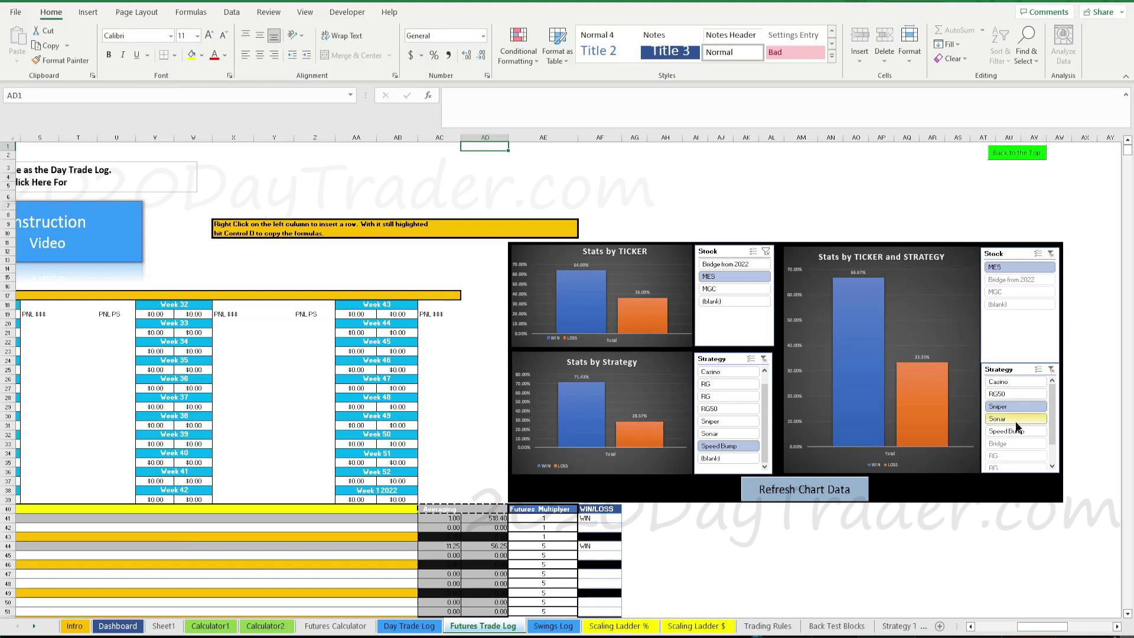
pyautogui.click(1016, 421)
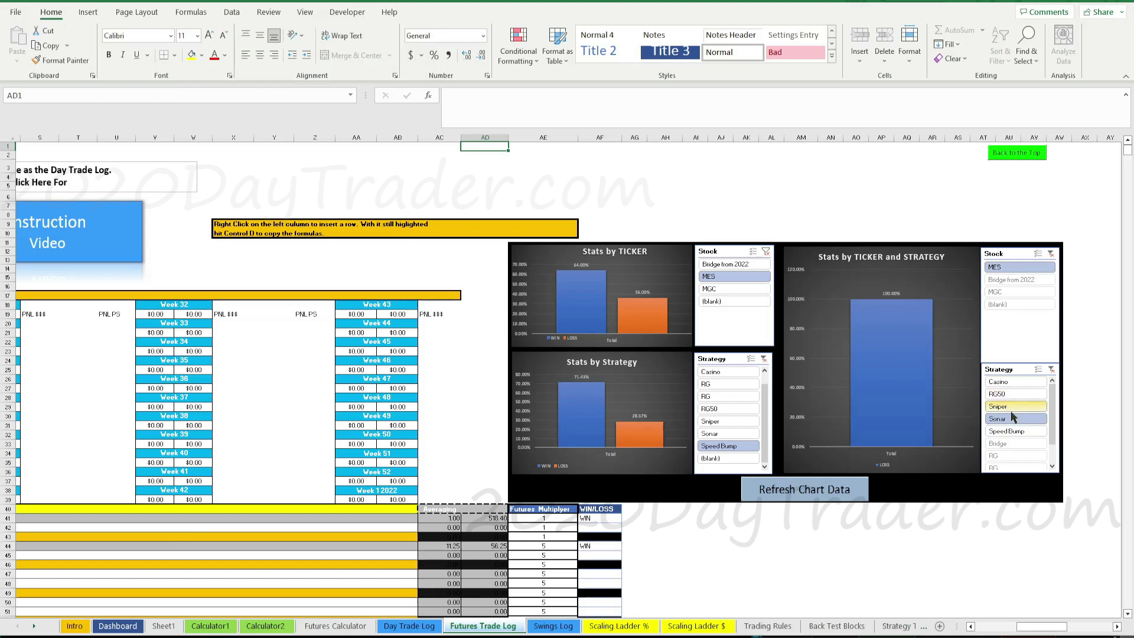
pyautogui.click(1016, 431)
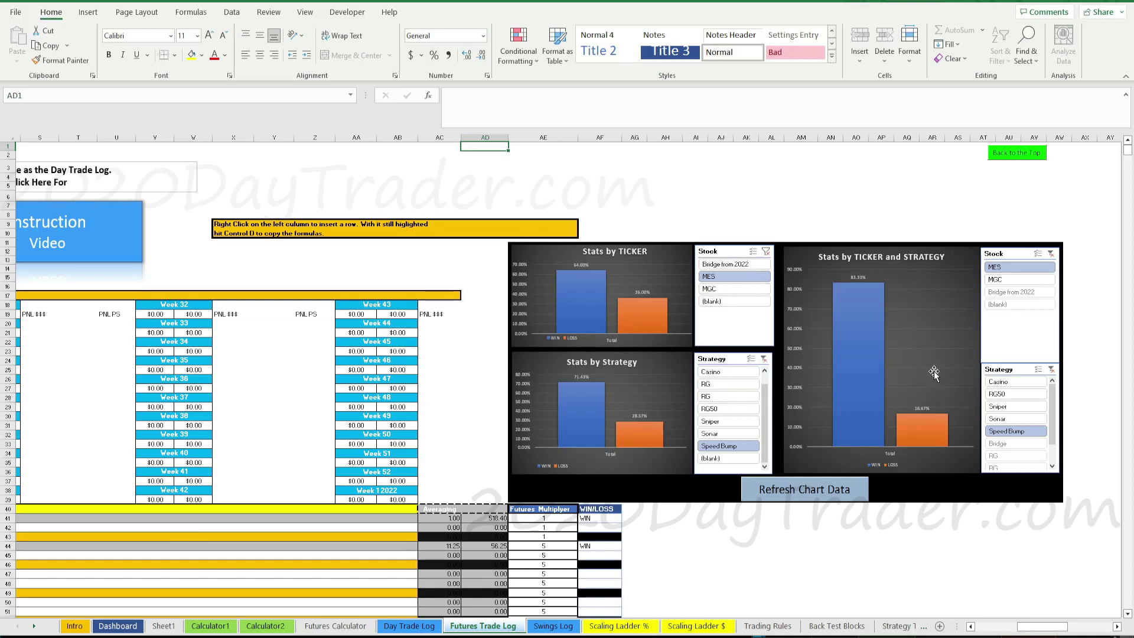
# Filter the Stats by TICKER and STRATEGY chart to MGC, cycle through both RG entries and Casino, and finish on Speed Bump.
pyautogui.click(1006, 282)
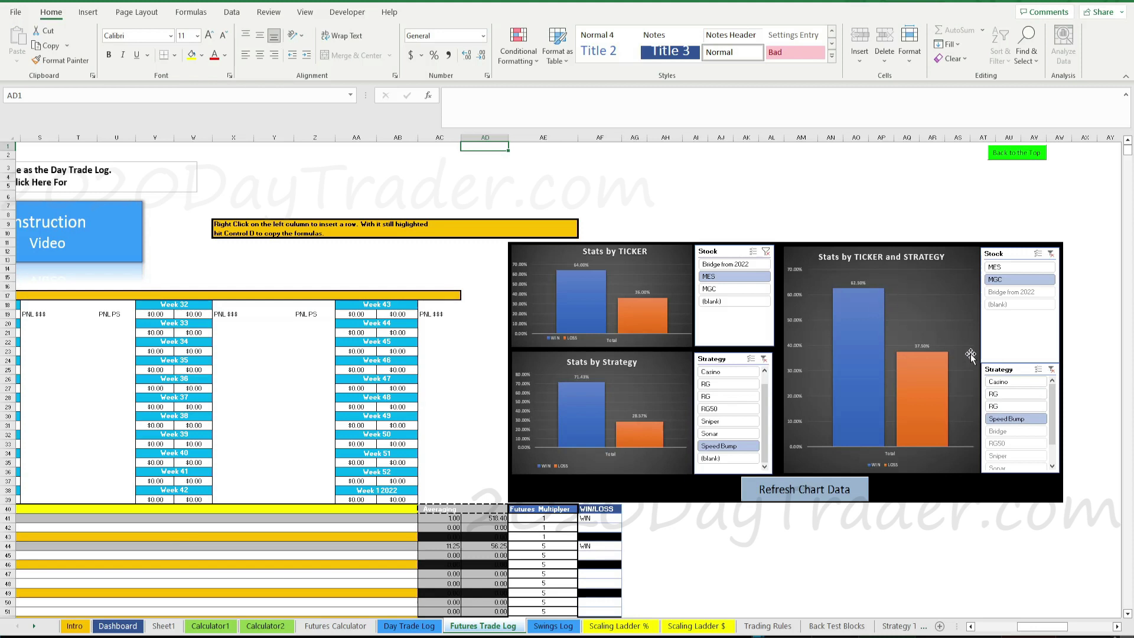
pyautogui.click(1006, 407)
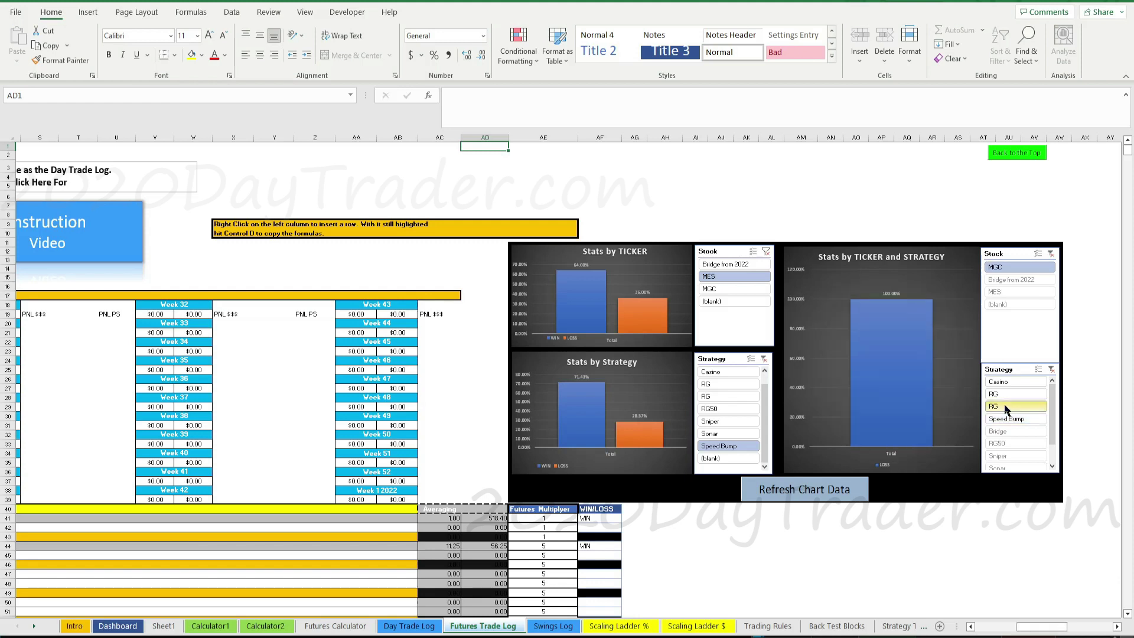
pyautogui.click(1017, 395)
pyautogui.click(1010, 407)
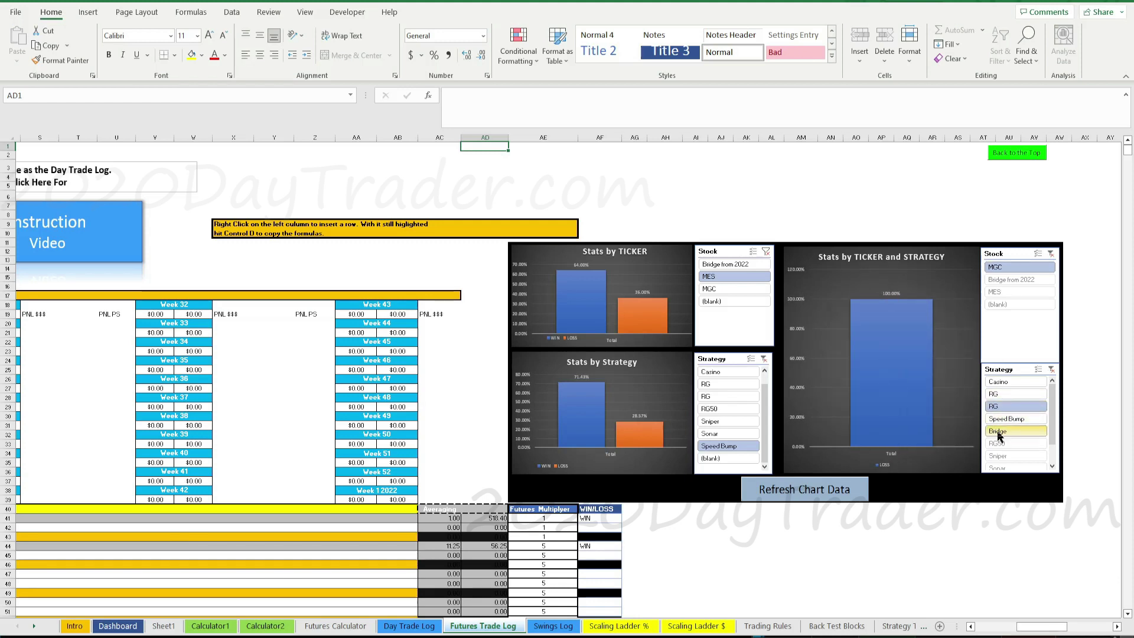
pyautogui.click(993, 395)
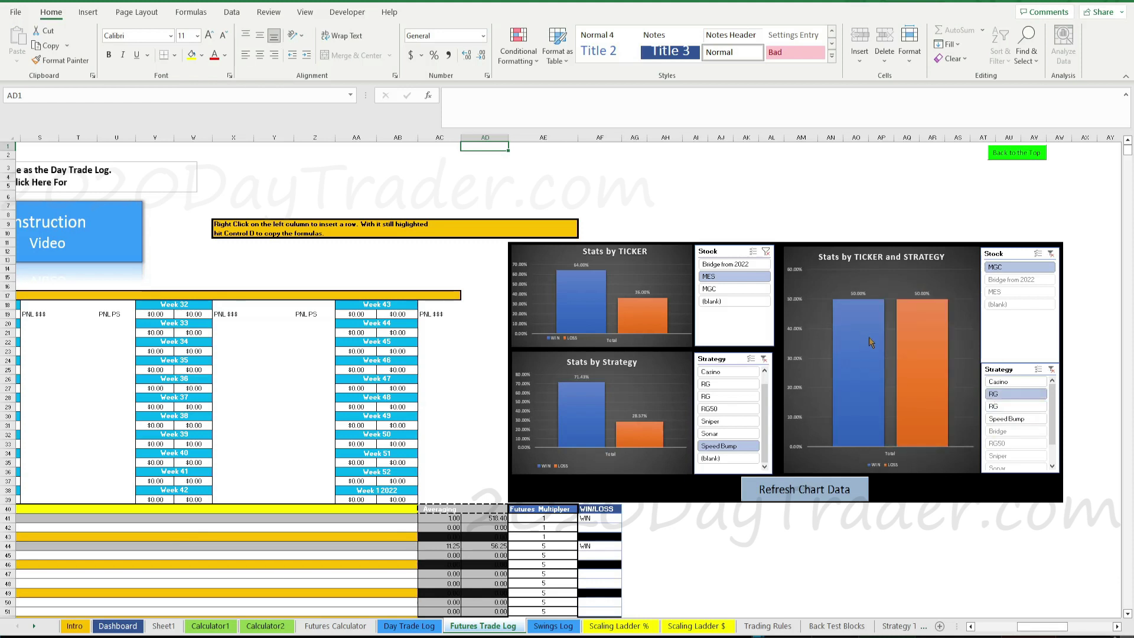
pyautogui.click(1002, 382)
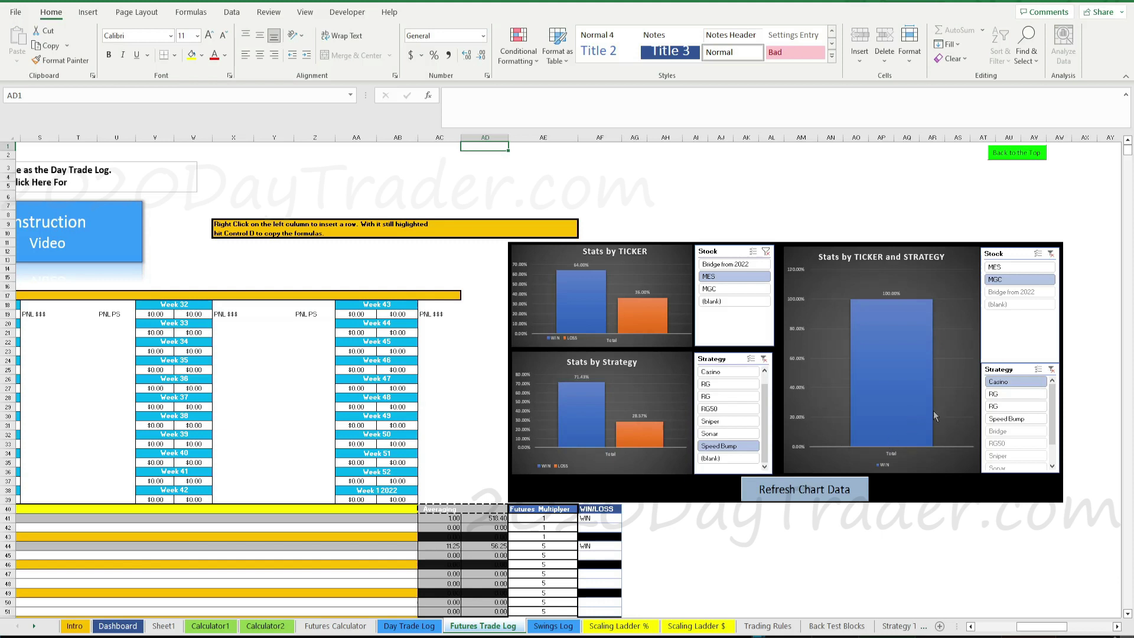
pyautogui.click(1008, 391)
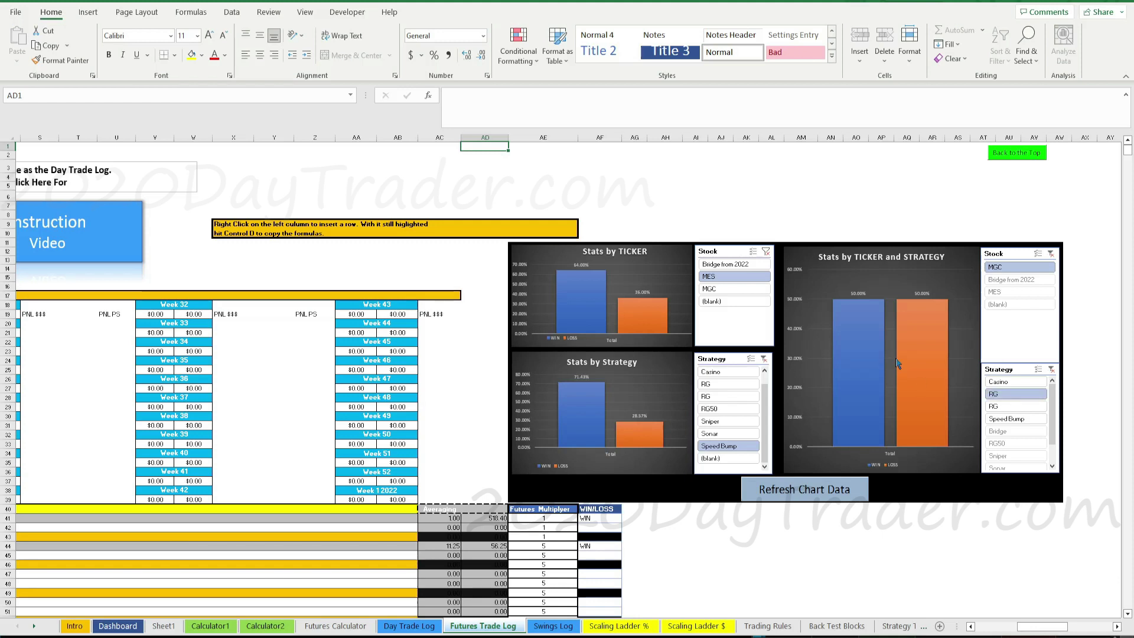
pyautogui.click(1003, 421)
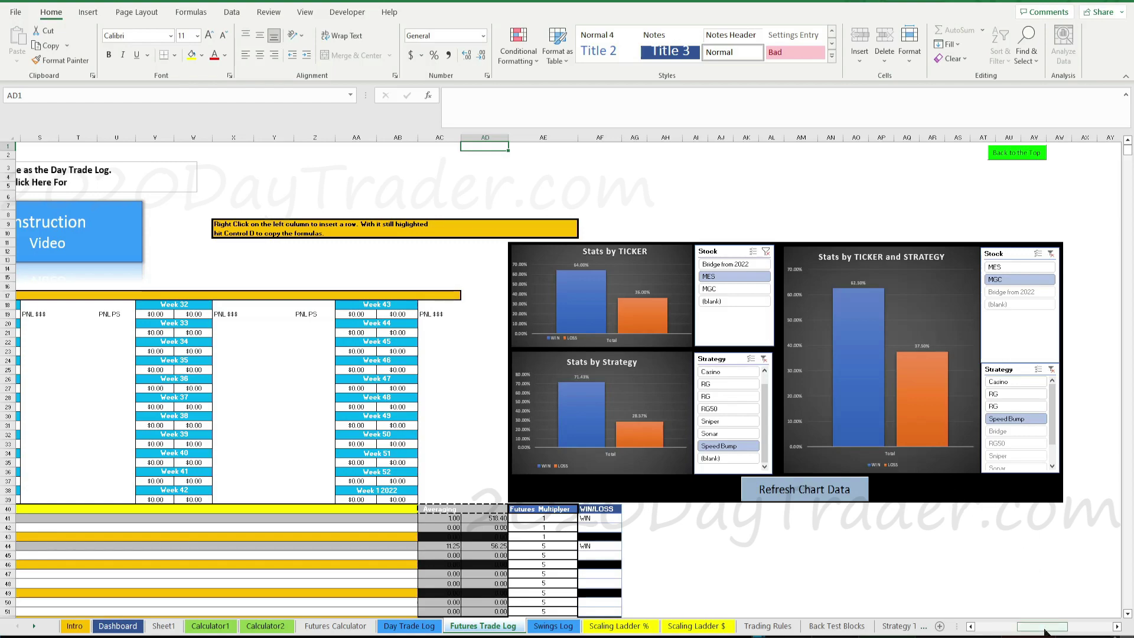
# Examine the January 2023 trades in the Futures Trade Log, including their profit and loss, strategies and notes.
pyautogui.moveTo(1044, 632); pyautogui.dragTo(999, 632)
pyautogui.scroll(-3, 387, 409)
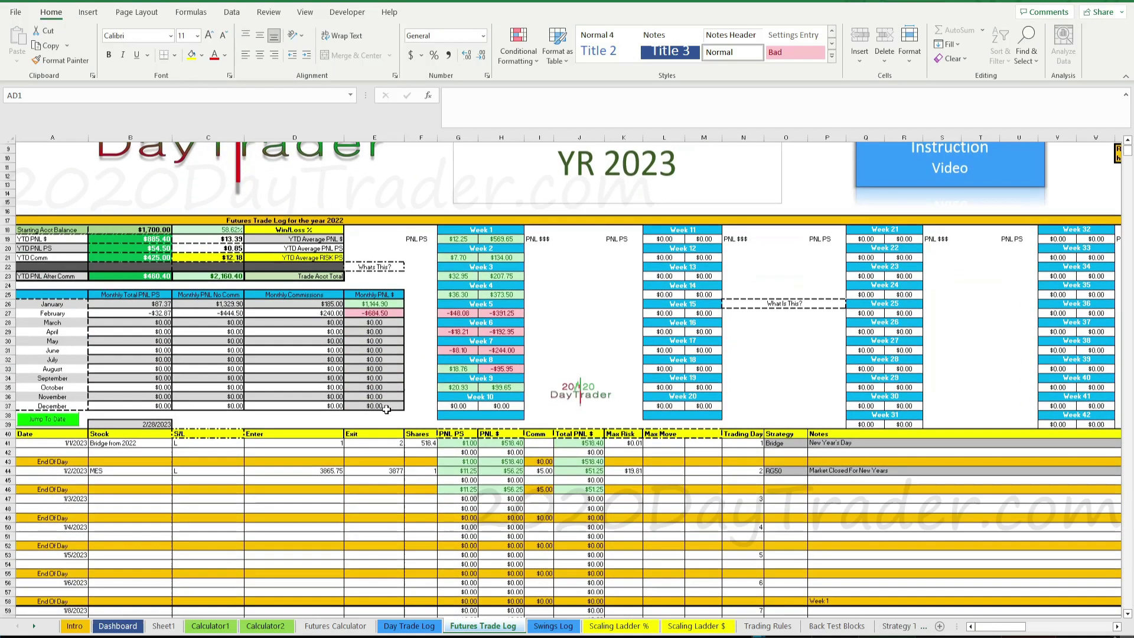
pyautogui.scroll(-10, 386, 409)
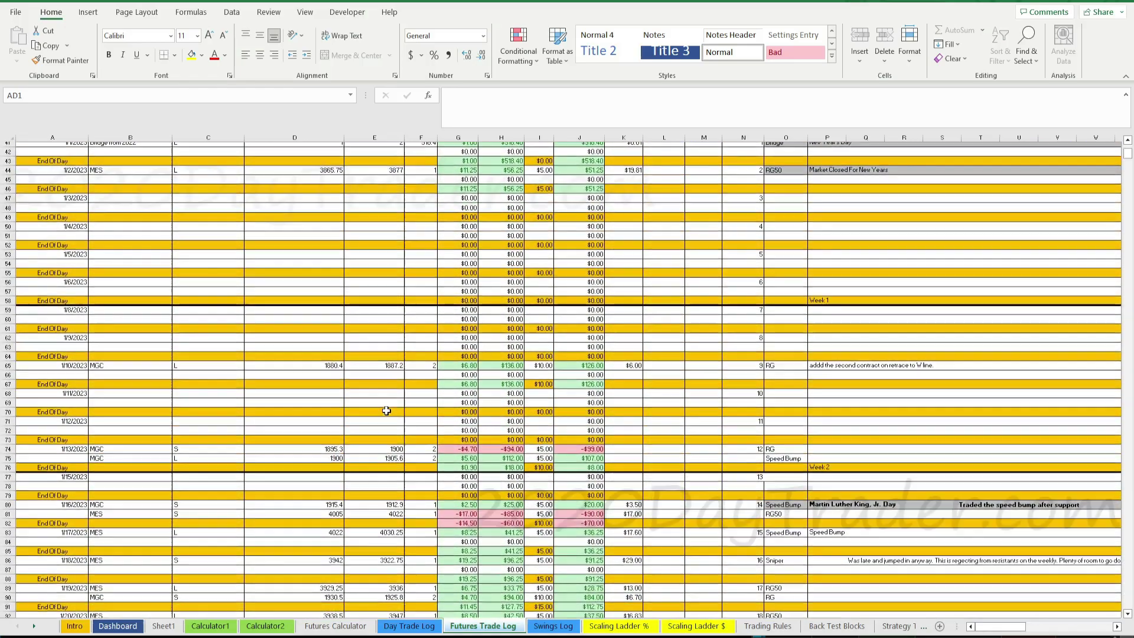
pyautogui.scroll(-4, 387, 411)
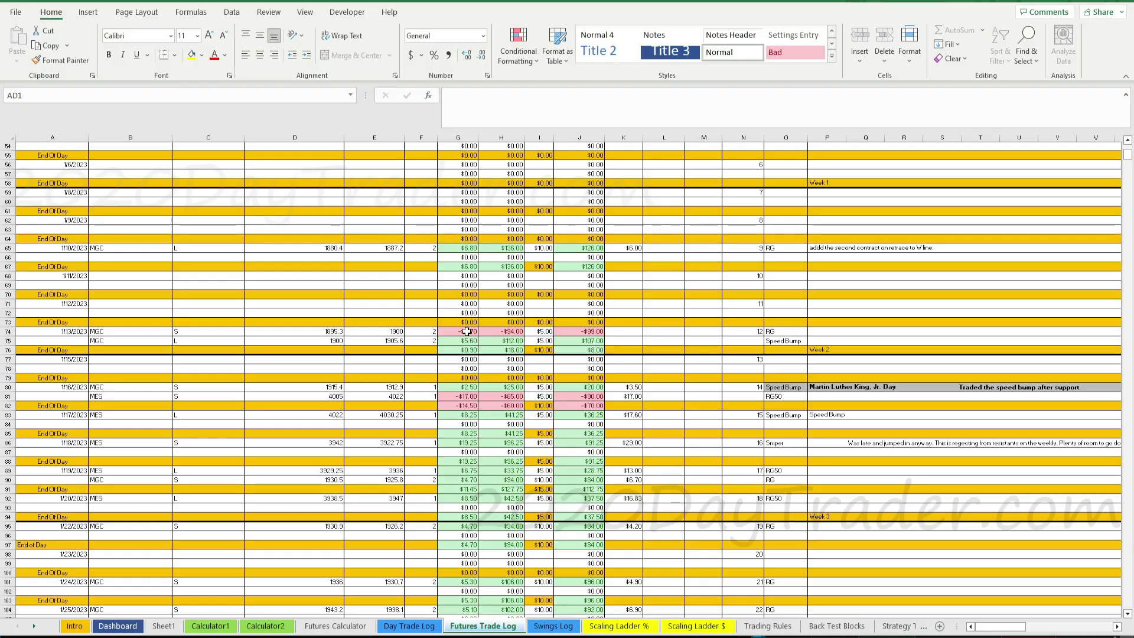
pyautogui.scroll(-2, 466, 332)
pyautogui.scroll(-2, 462, 345)
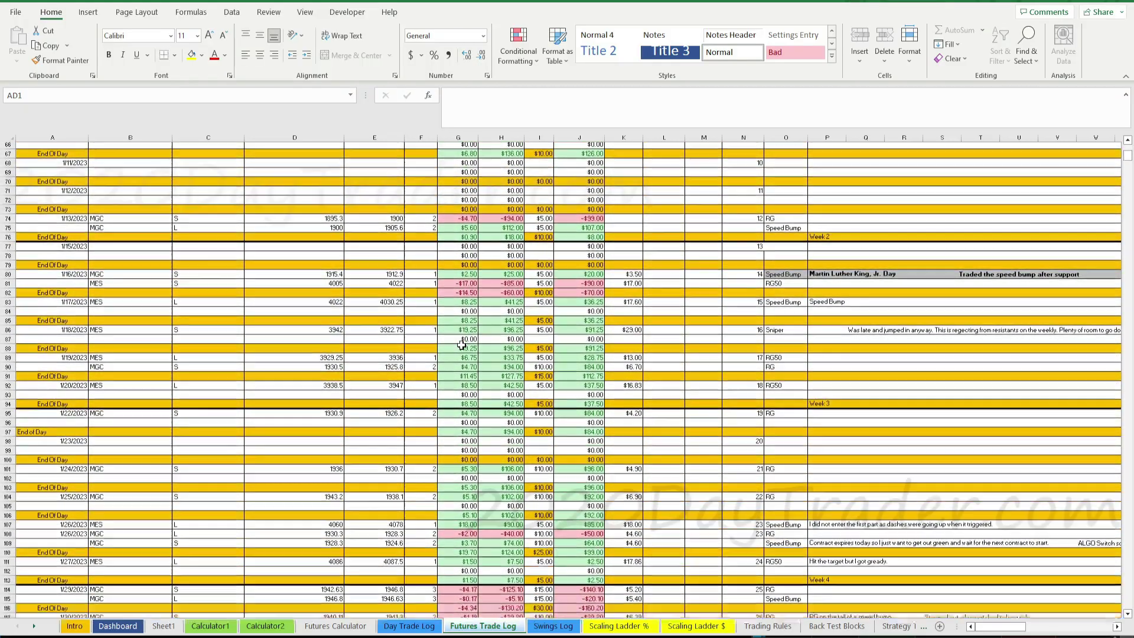
pyautogui.scroll(-4, 462, 345)
pyautogui.scroll(-2, 460, 346)
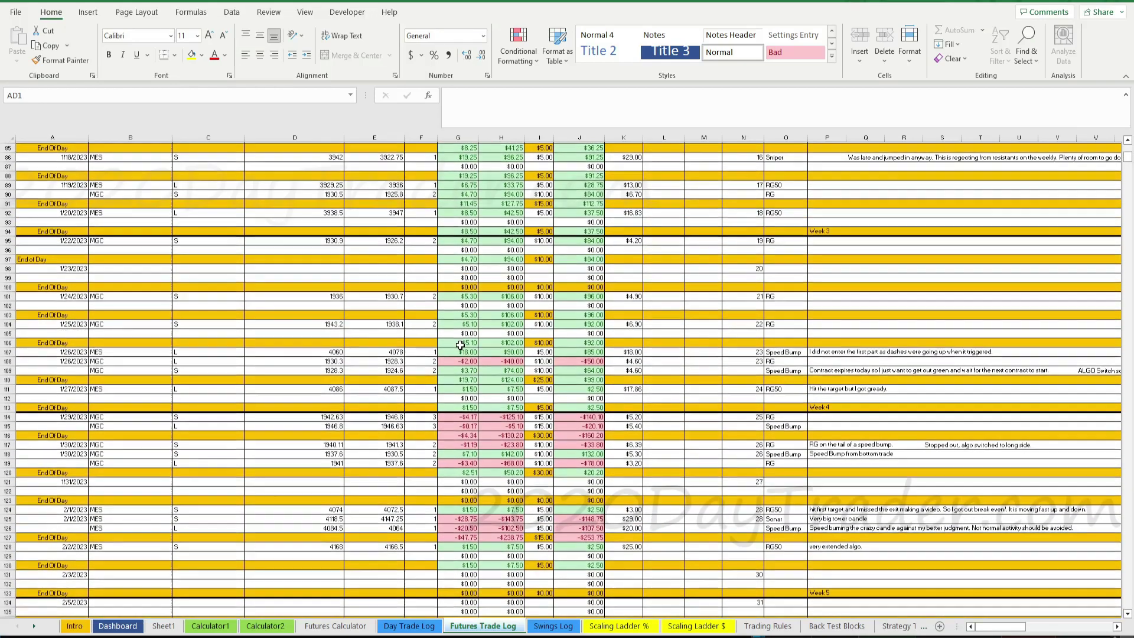
pyautogui.scroll(-2, 508, 364)
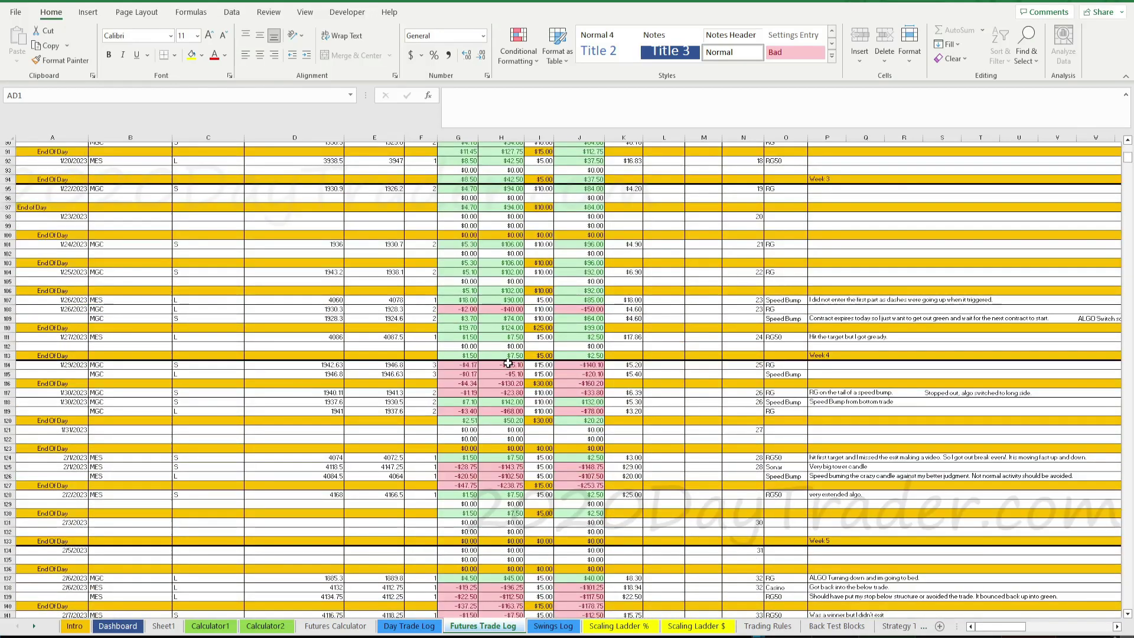
pyautogui.scroll(-3, 467, 404)
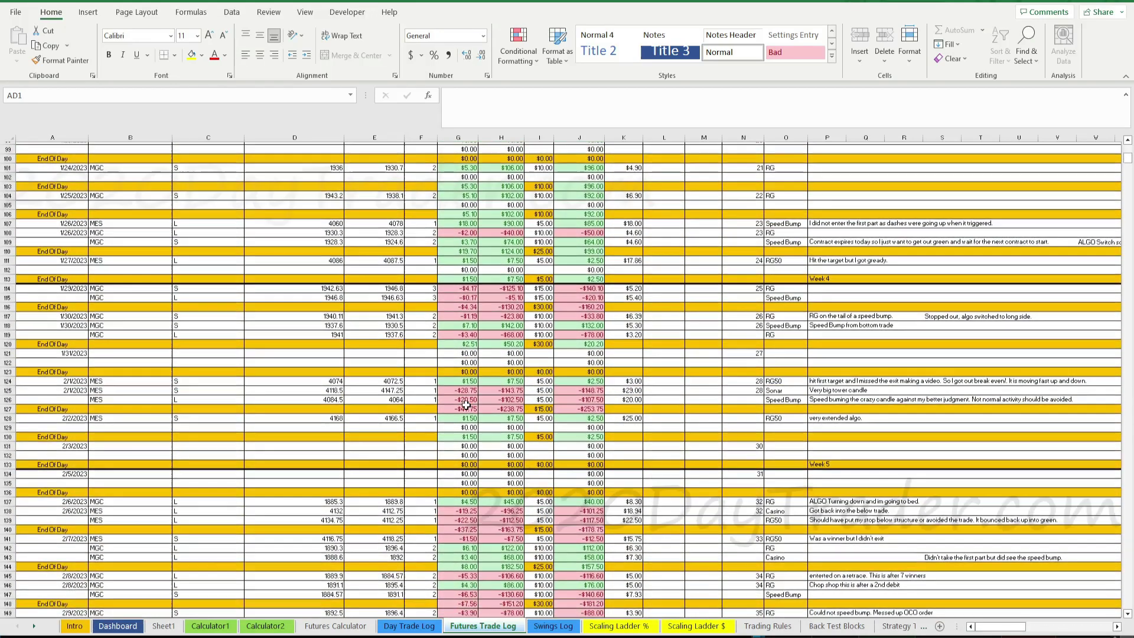
# Examine the February 2023 trades in the Futures Trade Log, including the MGC and MES results, strategies and notes.
pyautogui.scroll(-1, 466, 404)
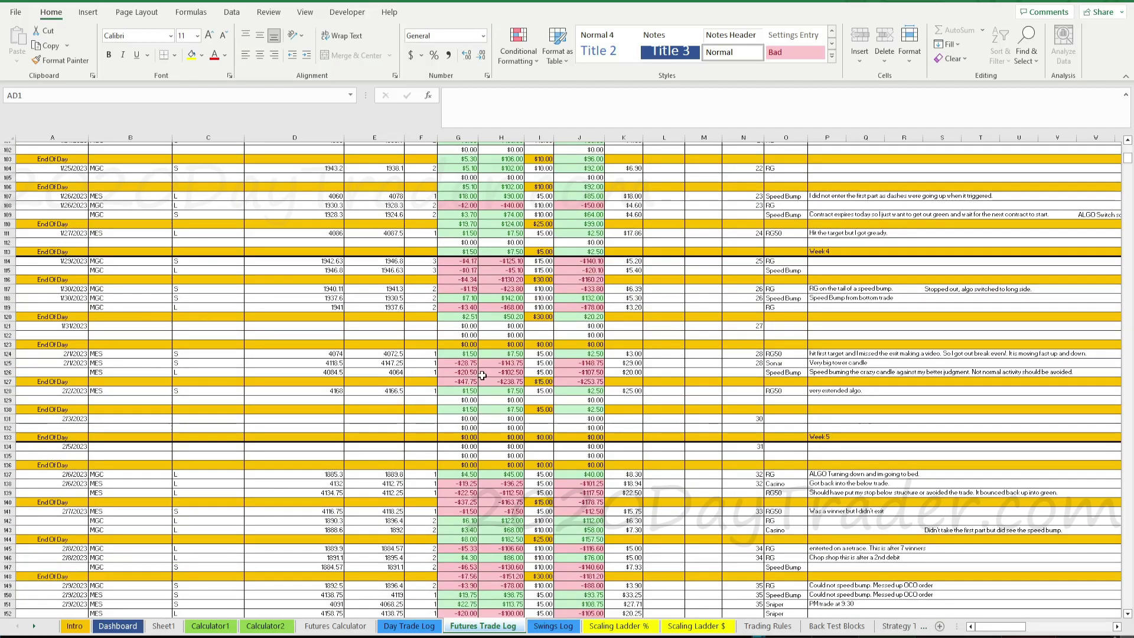
pyautogui.scroll(-5, 483, 375)
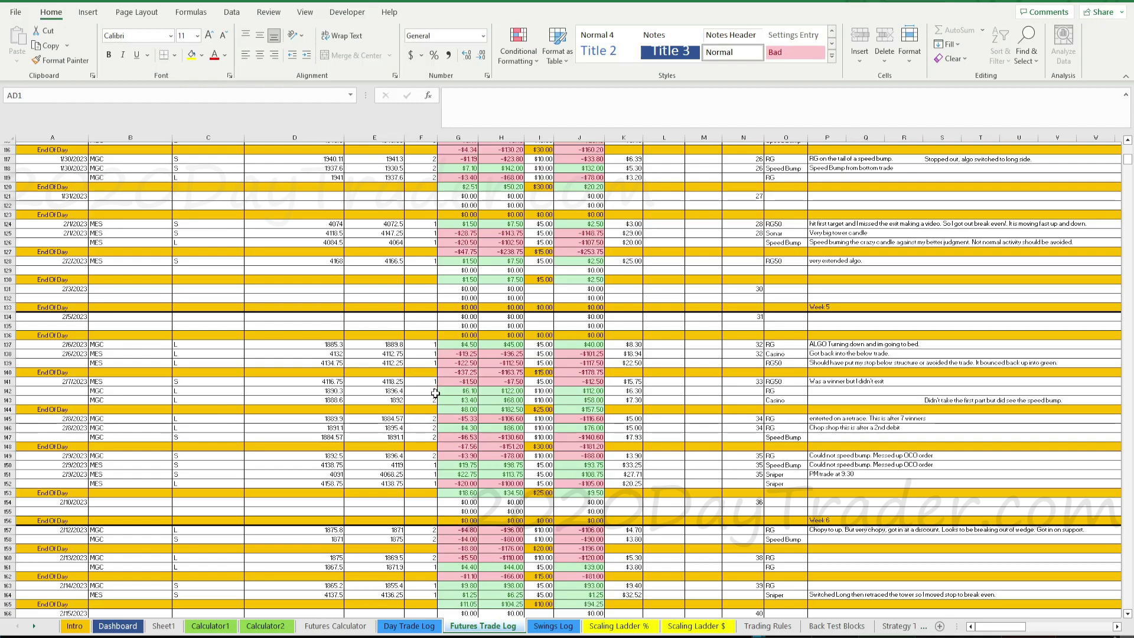
pyautogui.scroll(-1, 469, 341)
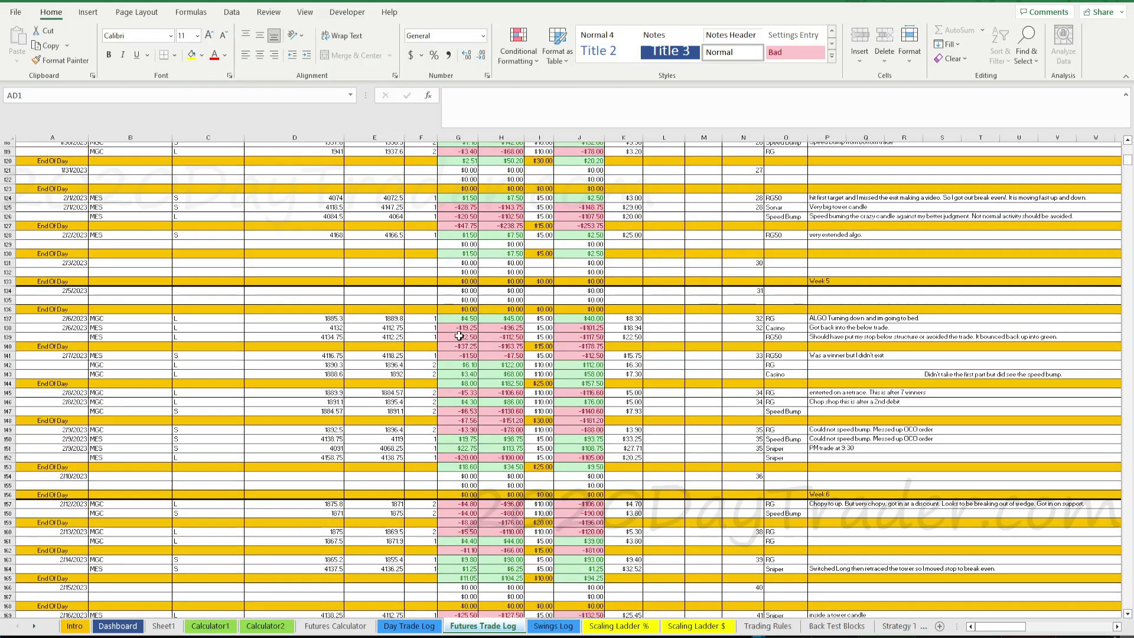
pyautogui.scroll(-1, 471, 342)
pyautogui.scroll(-1, 462, 349)
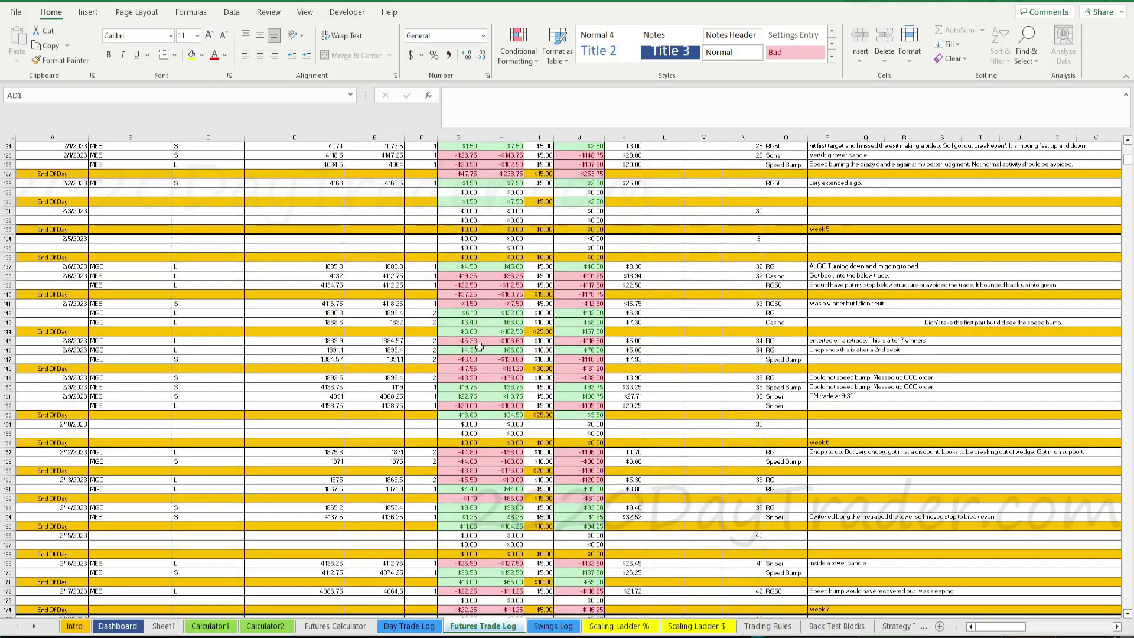
pyautogui.scroll(-2, 467, 350)
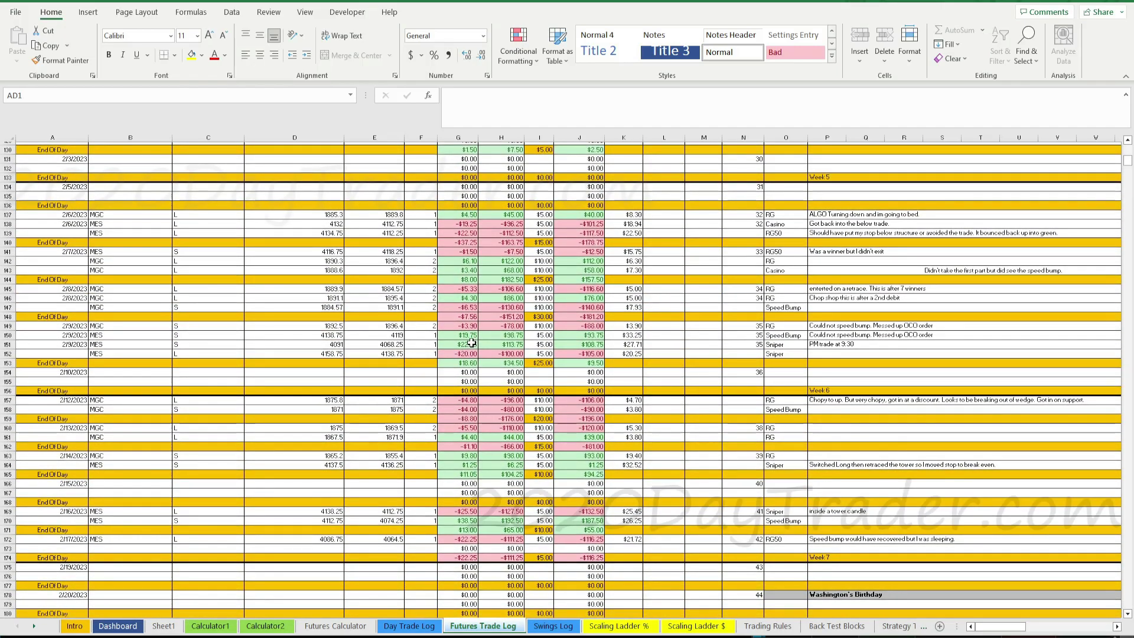
pyautogui.scroll(-3, 467, 350)
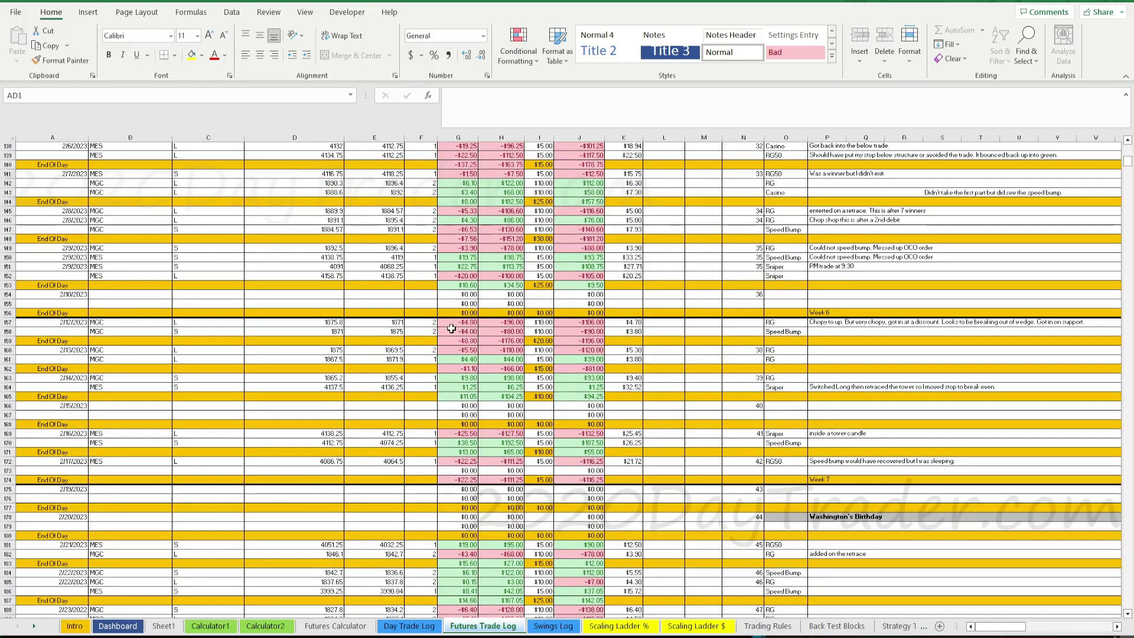
pyautogui.scroll(-3, 464, 347)
pyautogui.scroll(-4, 460, 348)
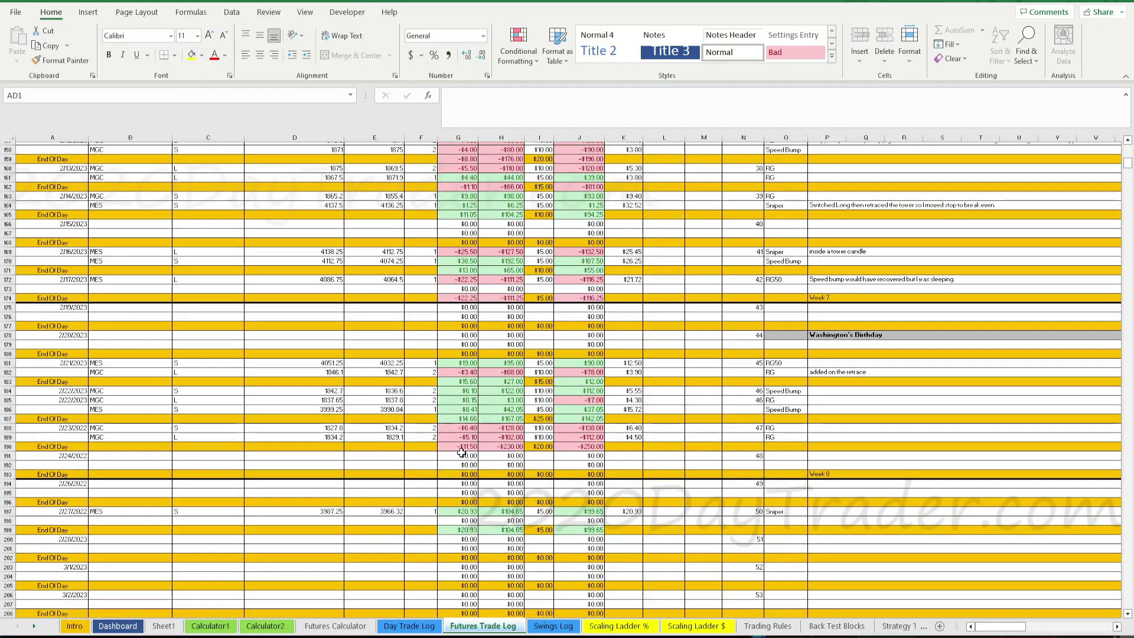
# Compare the MGC 15 min RG back-test totals in Back Test Blocks (2) with the win/loss charts in the Futures Trade Log.
pyautogui.scroll(-3, 462, 453)
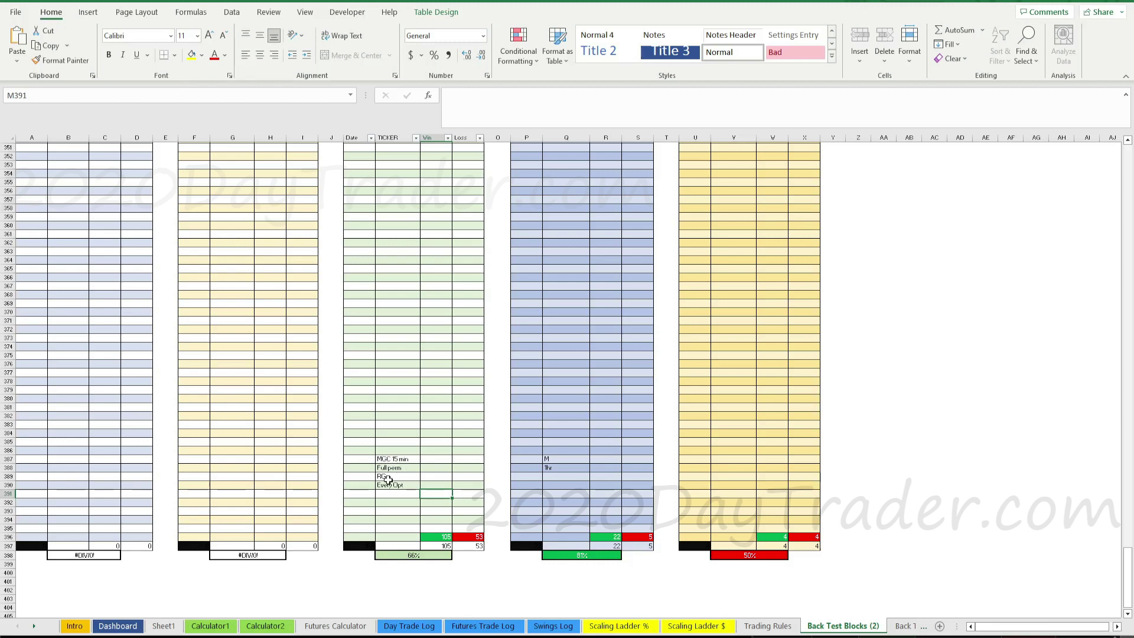
pyautogui.click(394, 510)
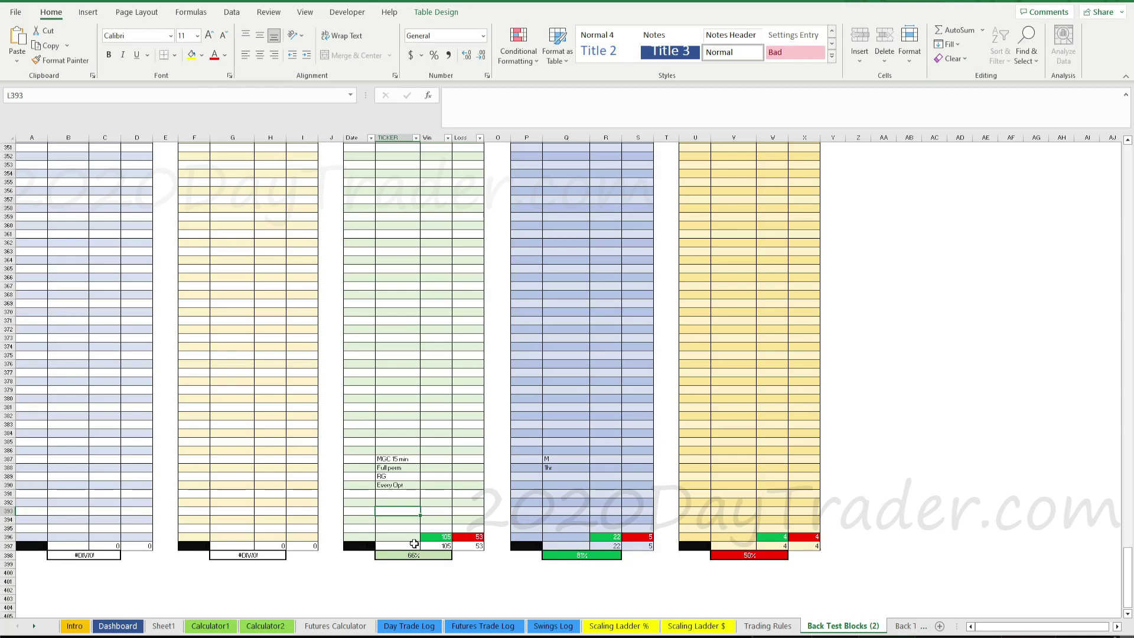
pyautogui.click(494, 629)
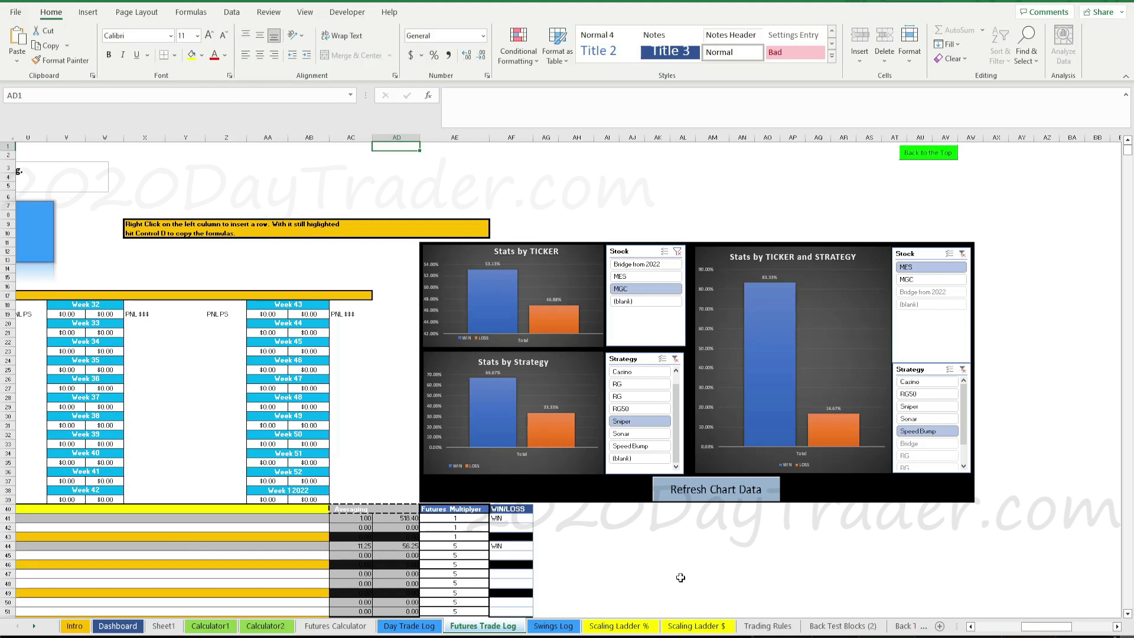
pyautogui.click(846, 627)
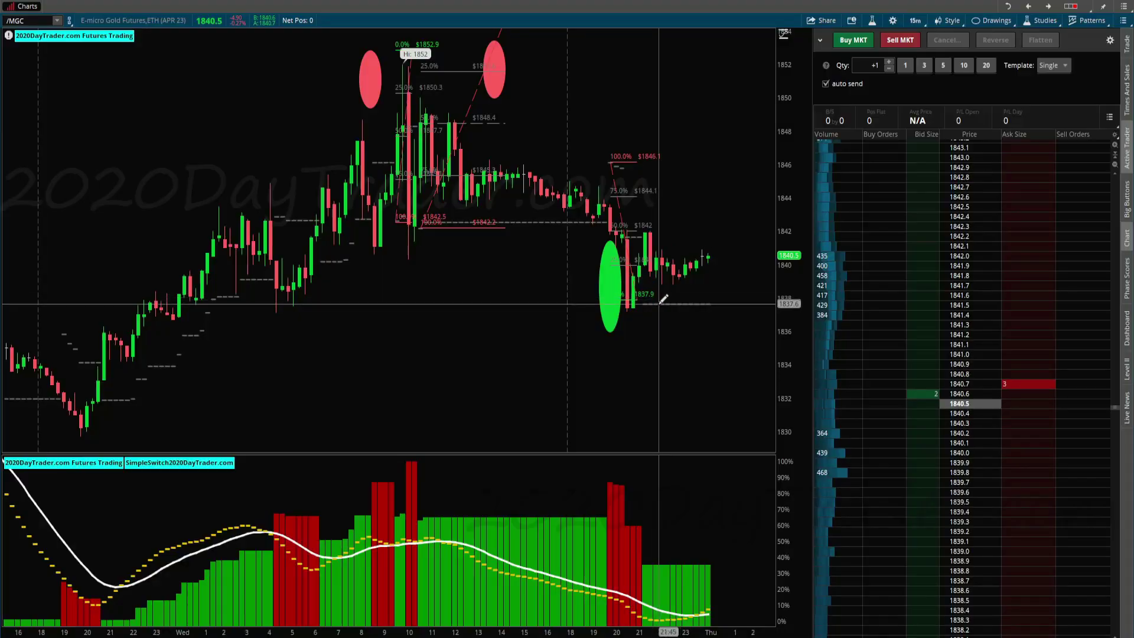
# Switch to the 15-minute /MGC chart and examine the marked winning and losing setups of the most recent trading week.
pyautogui.scroll(-2, 711, 534)
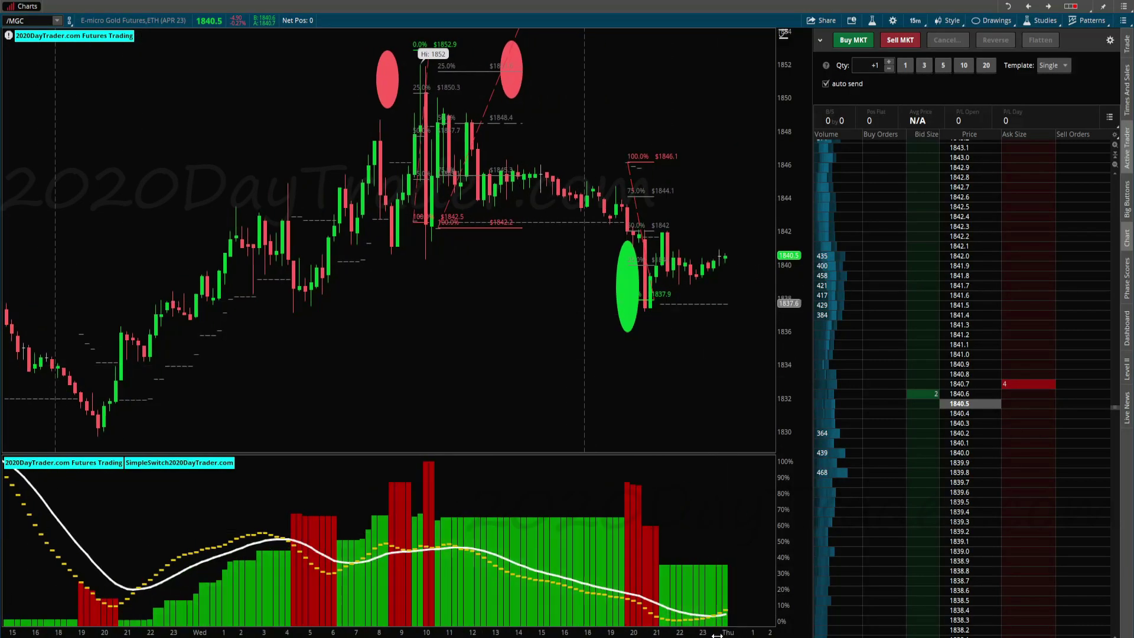
pyautogui.scroll(-3, 719, 629)
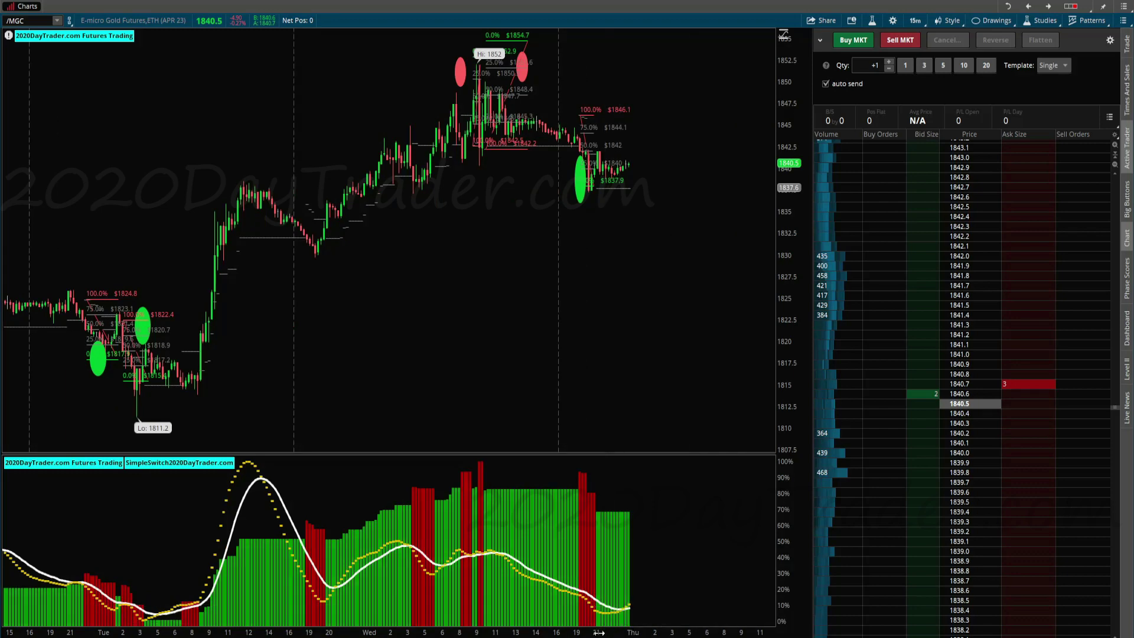
pyautogui.scroll(15, 365, 602)
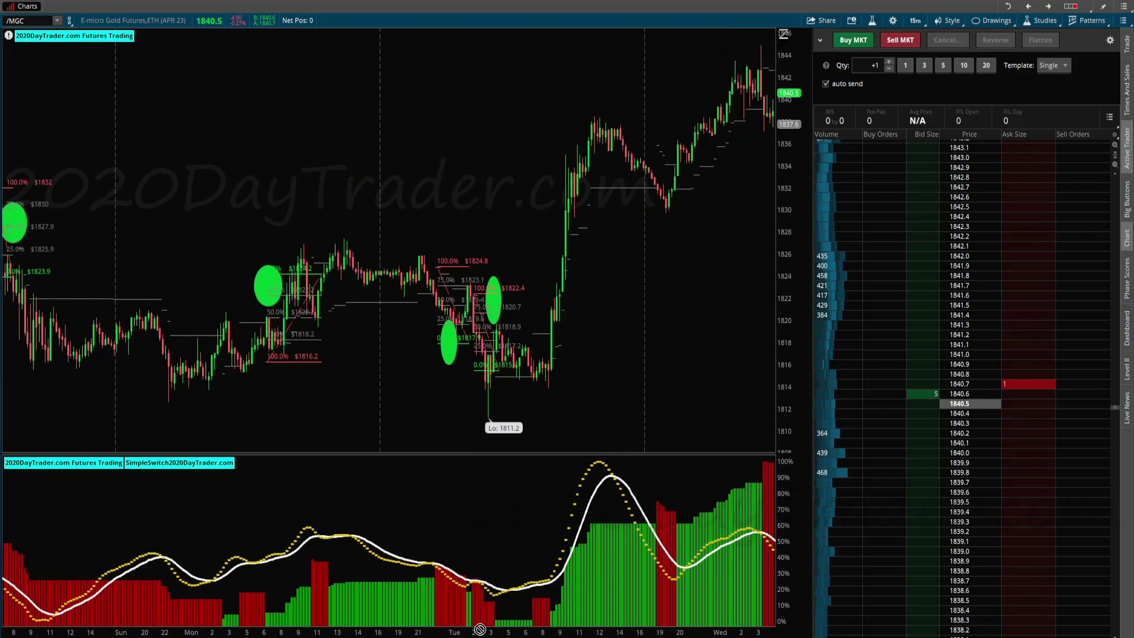
pyautogui.scroll(2, 365, 602)
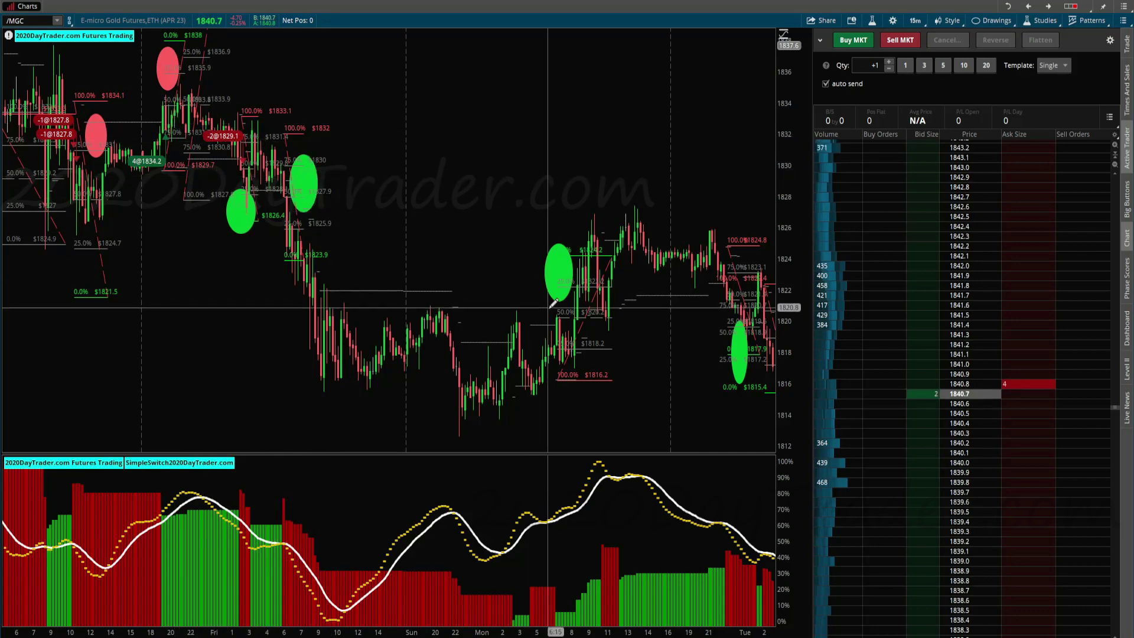
pyautogui.scroll(-2, 287, 152)
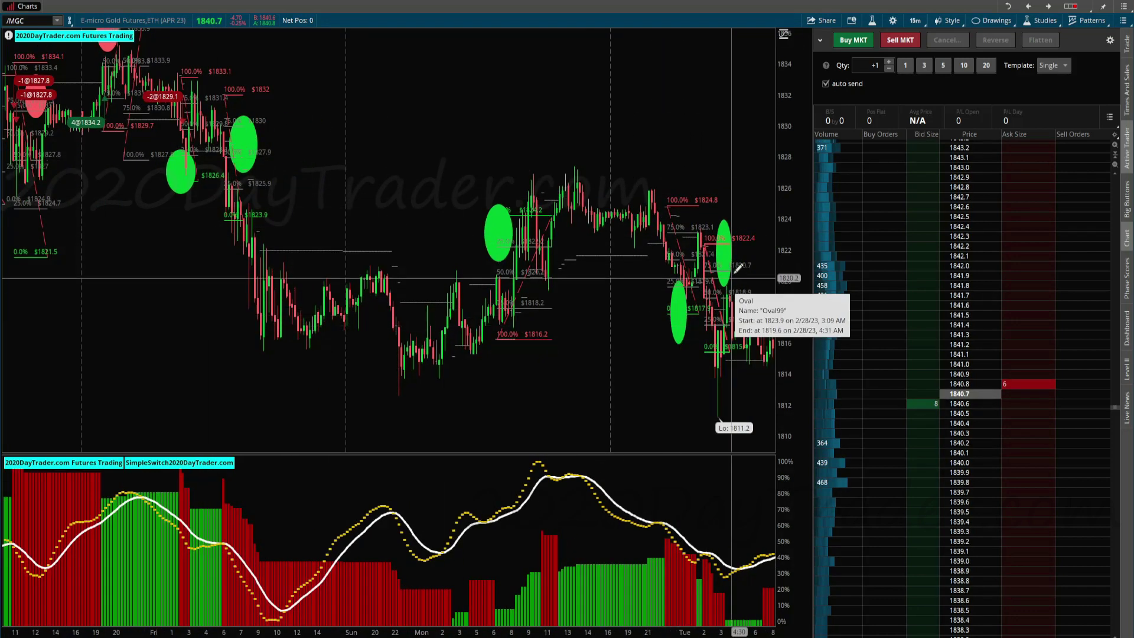
pyautogui.scroll(-2, 673, 306)
pyautogui.scroll(-6, 669, 306)
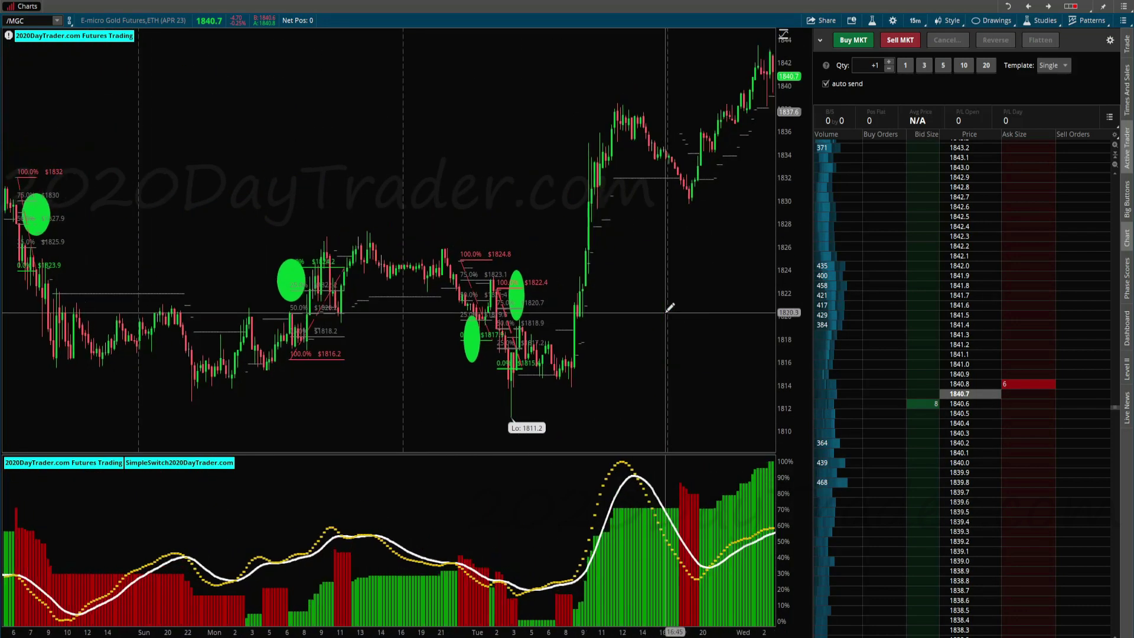
pyautogui.scroll(-1, 668, 302)
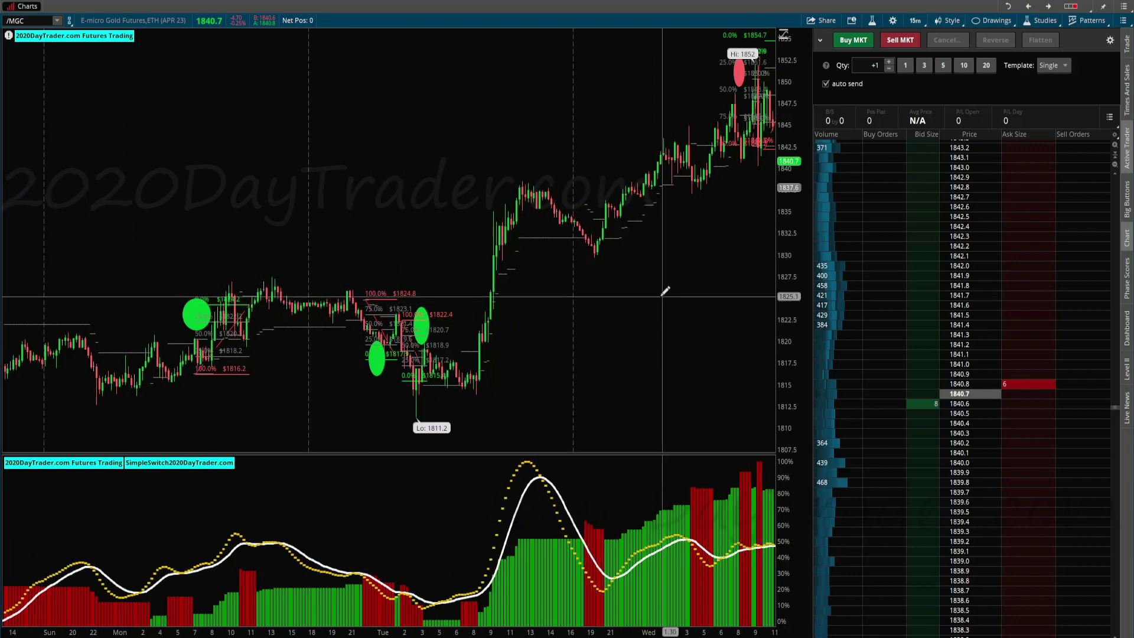
pyautogui.scroll(-1, 641, 297)
pyautogui.scroll(-4, 638, 297)
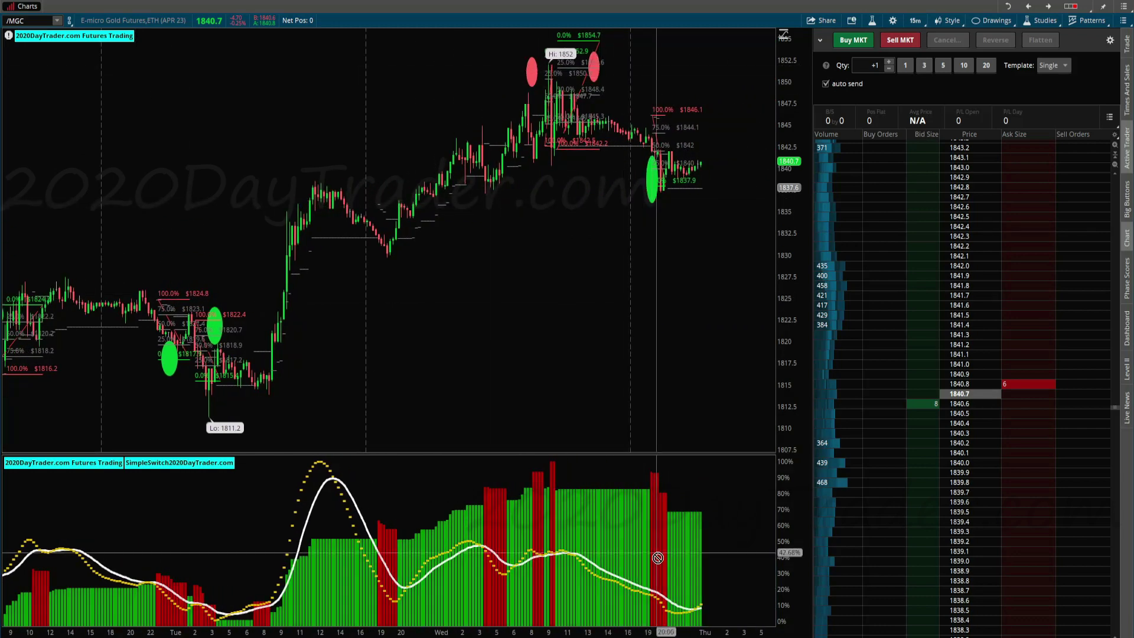
pyautogui.scroll(-2, 389, 239)
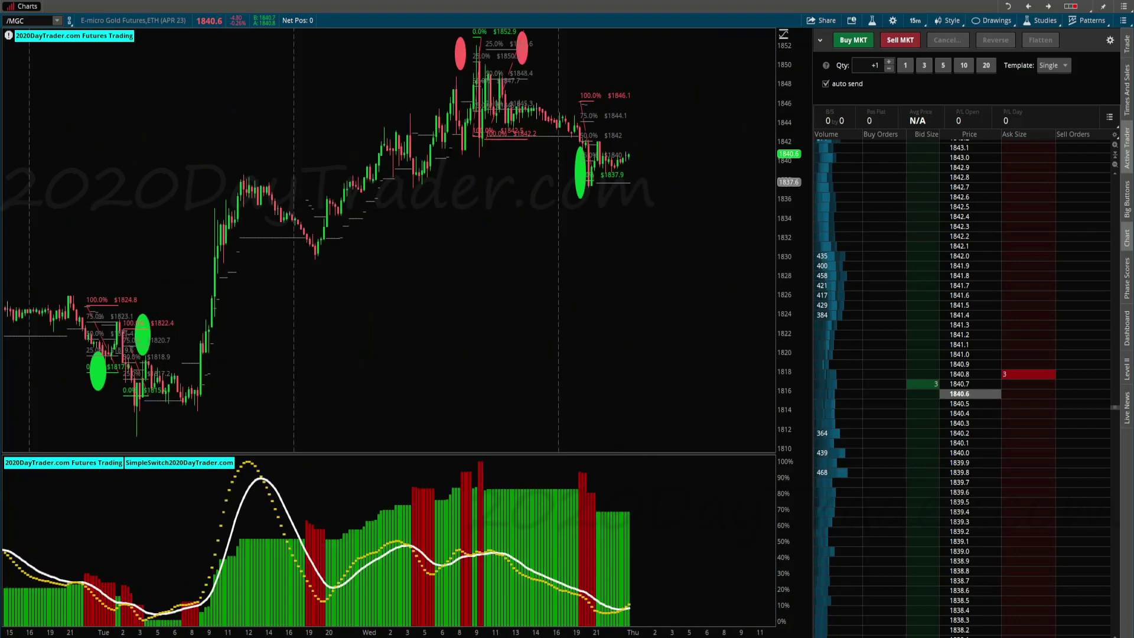
# Review the marked setups and executed trades from earlier weeks in the /MGC chart's history.
pyautogui.scroll(10, 389, 239)
pyautogui.scroll(-10, 389, 239)
pyautogui.scroll(13, 389, 239)
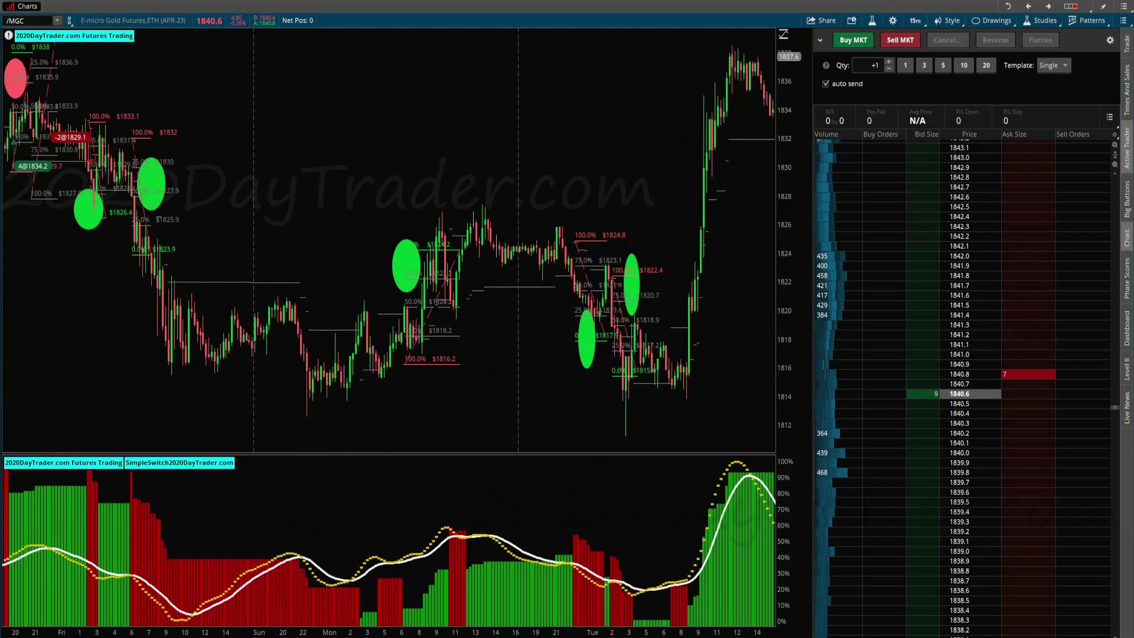
pyautogui.scroll(20, 389, 239)
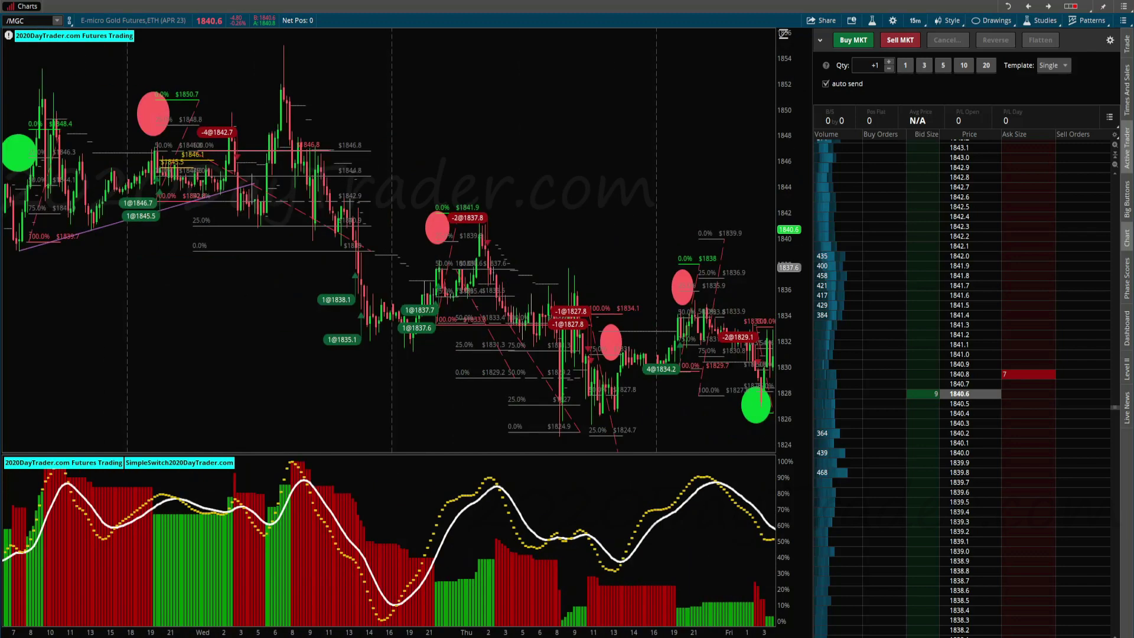
pyautogui.scroll(8, 389, 239)
pyautogui.scroll(20, 389, 239)
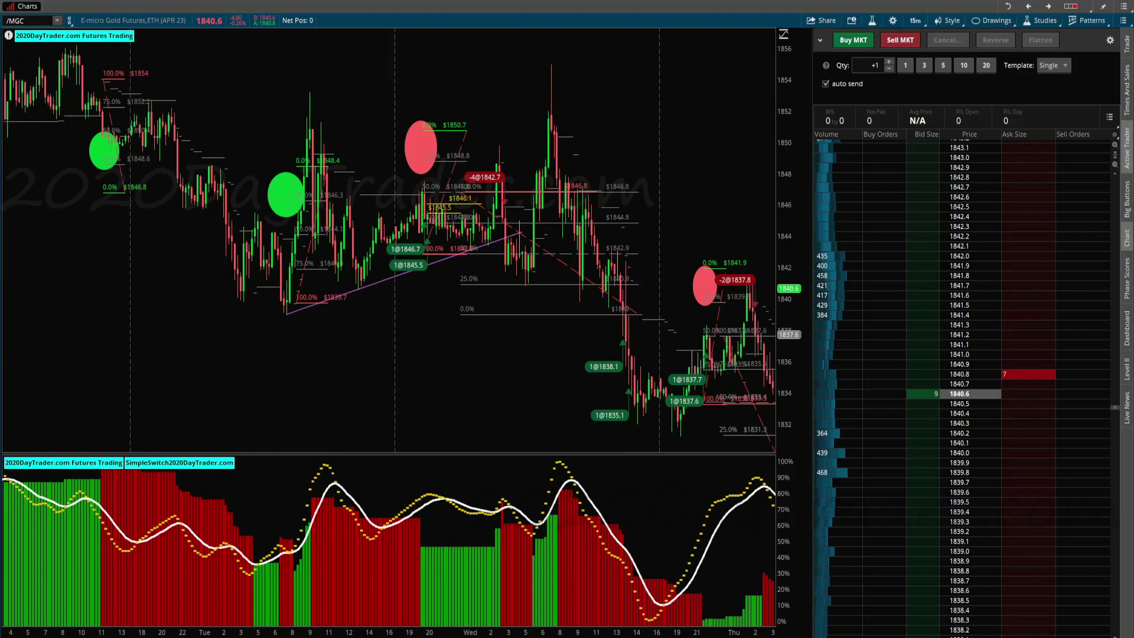
pyautogui.scroll(-20, 389, 239)
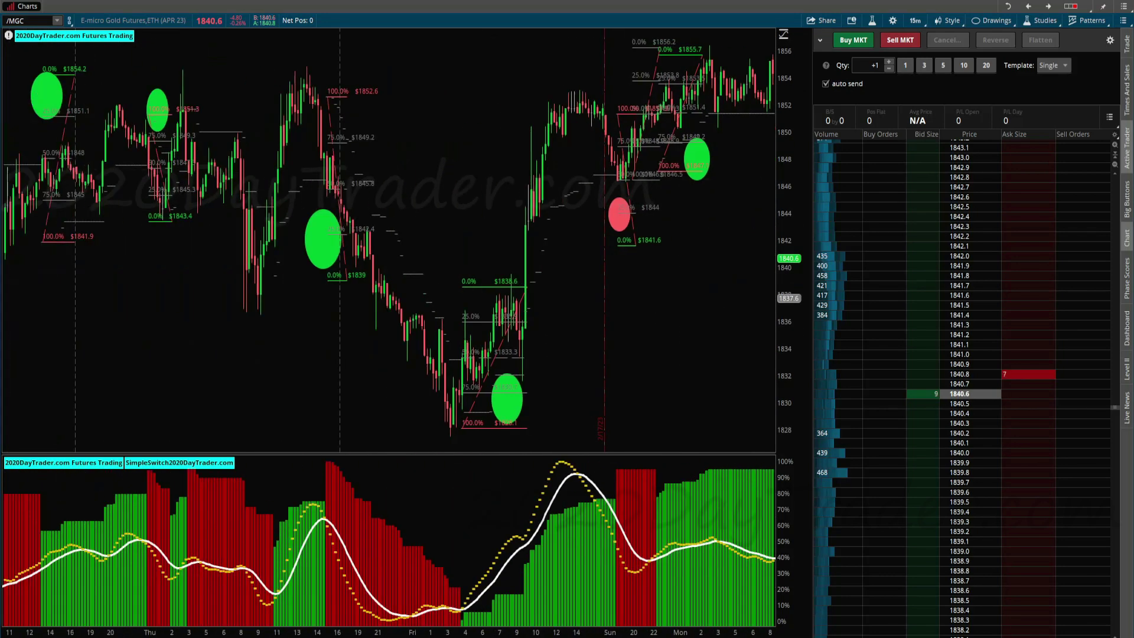
pyautogui.scroll(6, 389, 240)
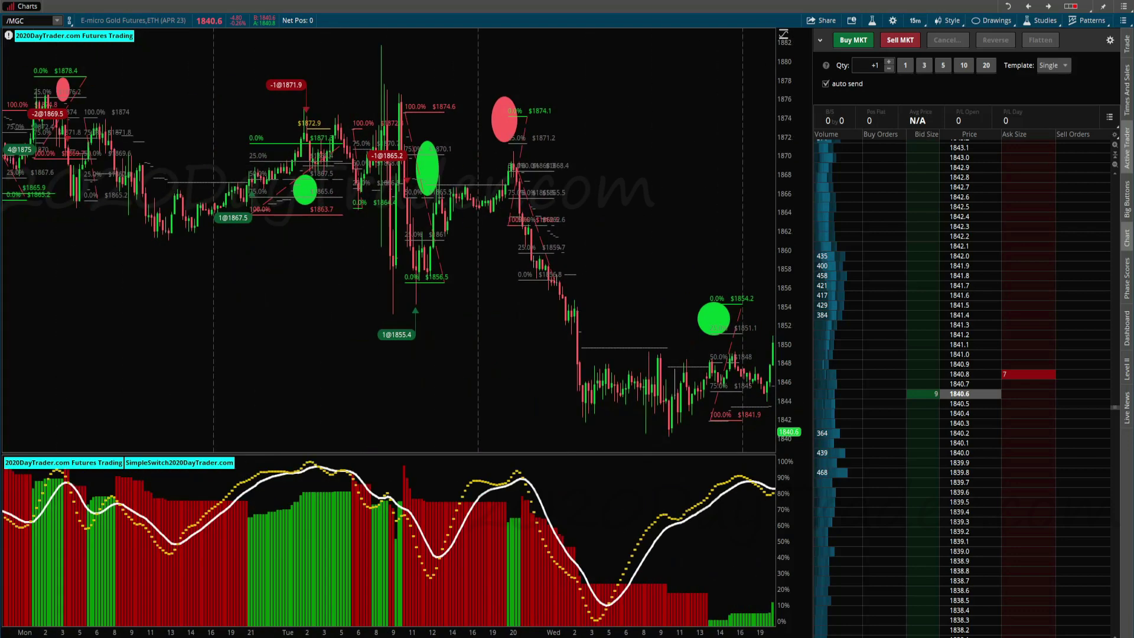
pyautogui.scroll(-15, 389, 240)
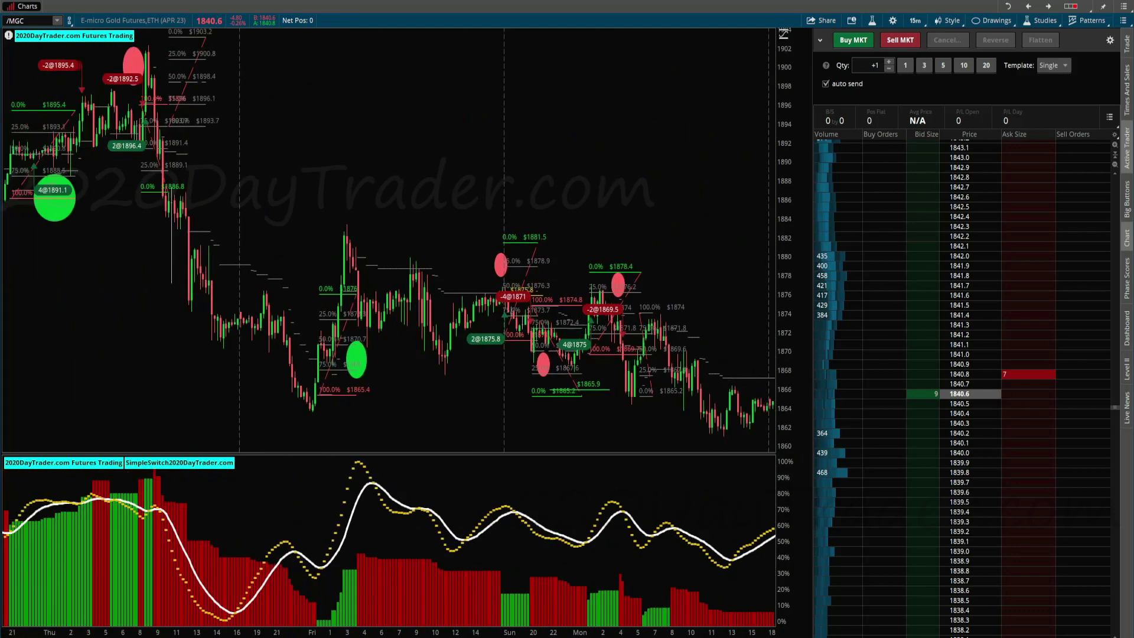
pyautogui.scroll(20, 388, 239)
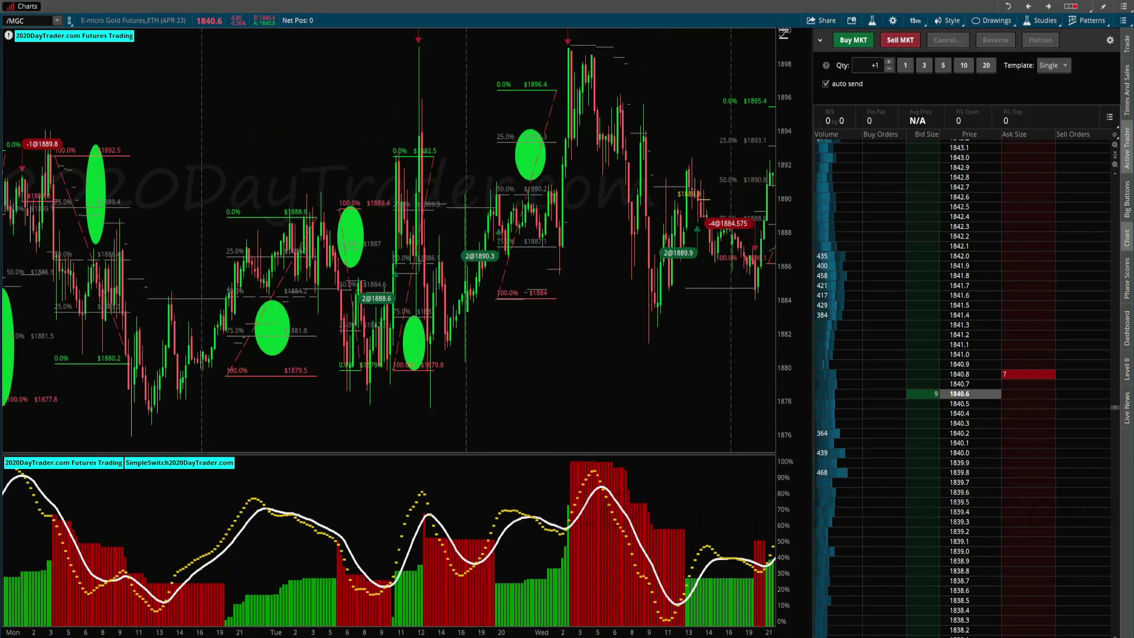
pyautogui.scroll(20, 389, 239)
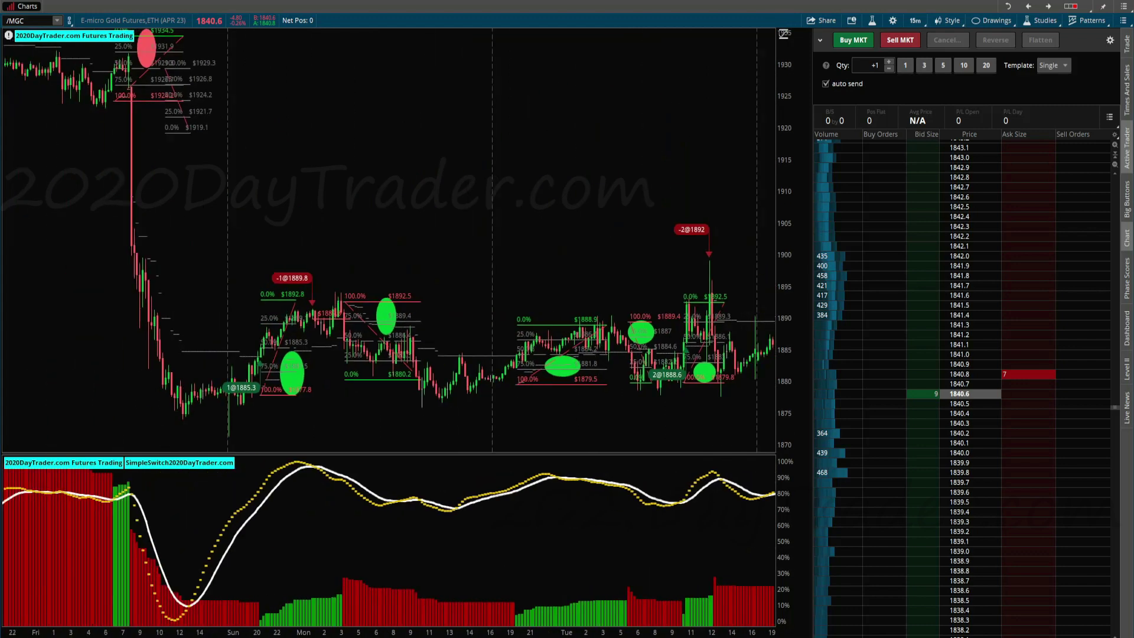
# Review the marked setups and executed trades in the /MGC chart from early February back to the 2022 year-end line.
pyautogui.scroll(20, 389, 239)
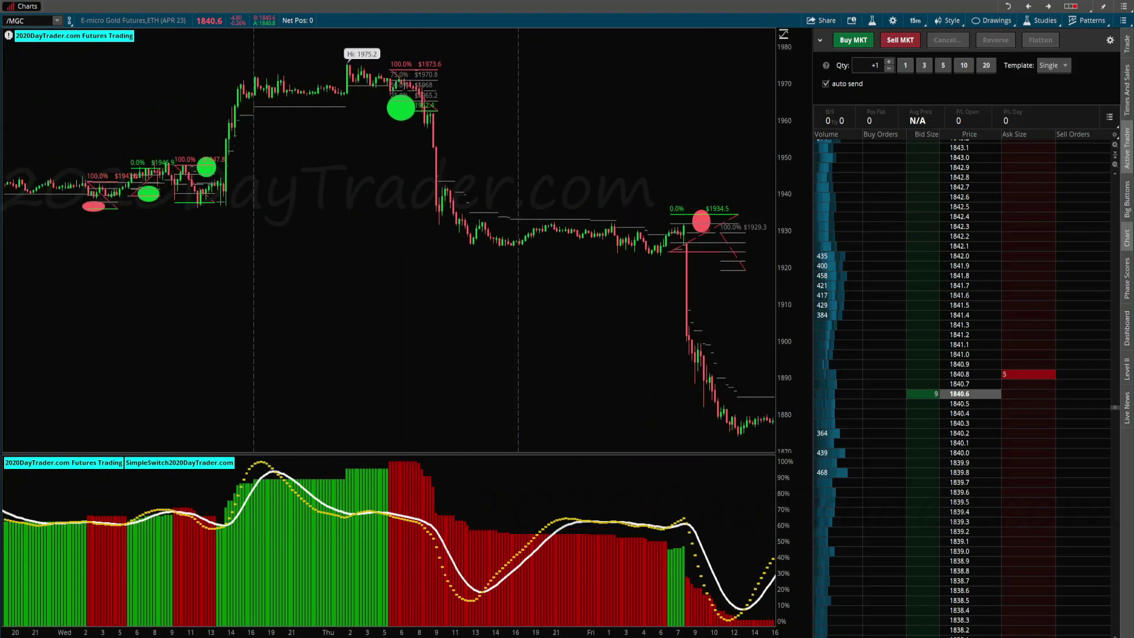
pyautogui.scroll(20, 389, 239)
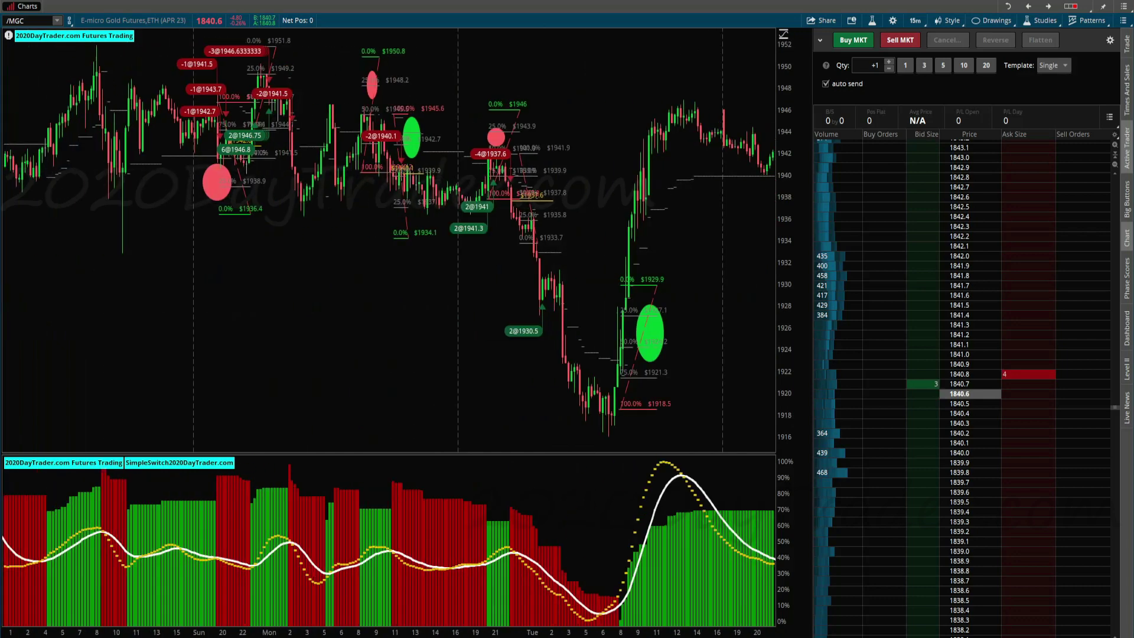
pyautogui.scroll(20, 389, 239)
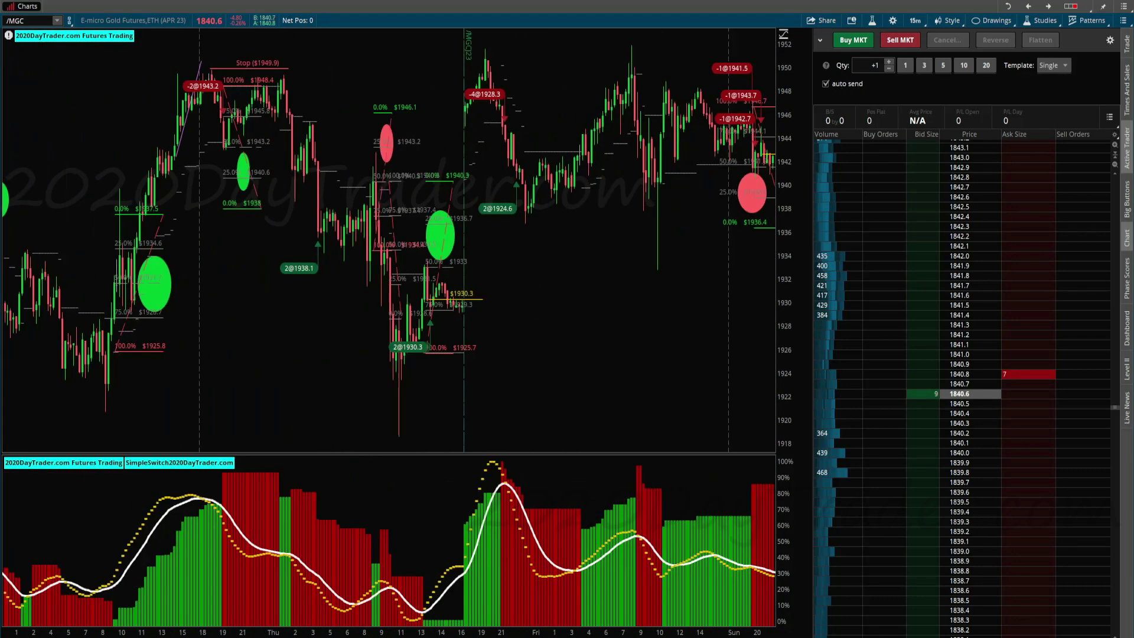
pyautogui.scroll(10, 389, 239)
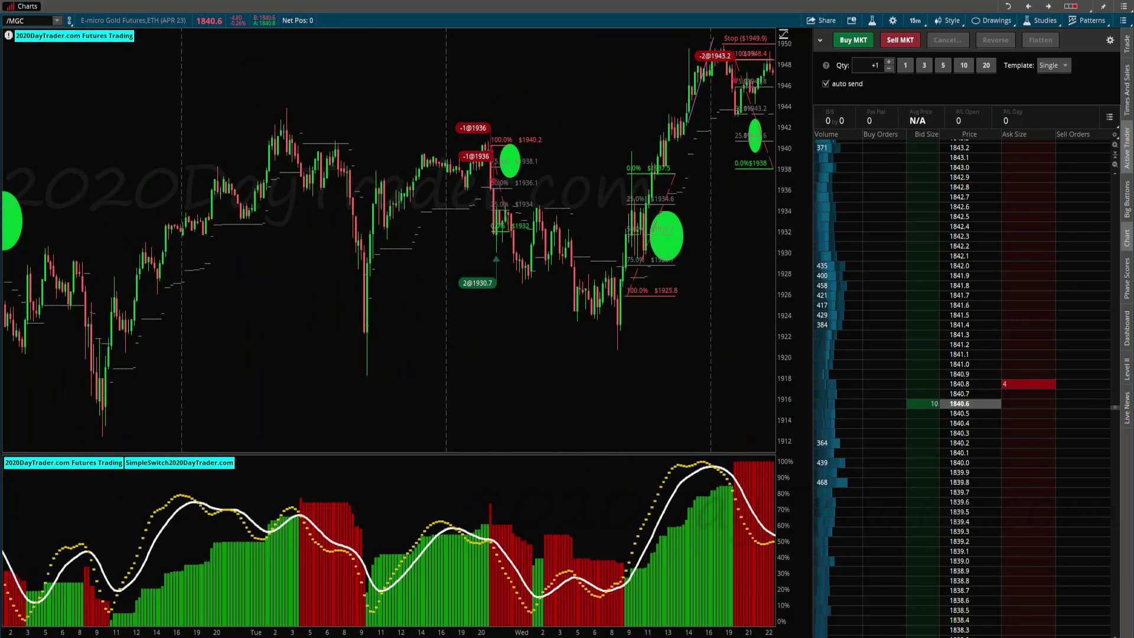
pyautogui.scroll(15, 389, 239)
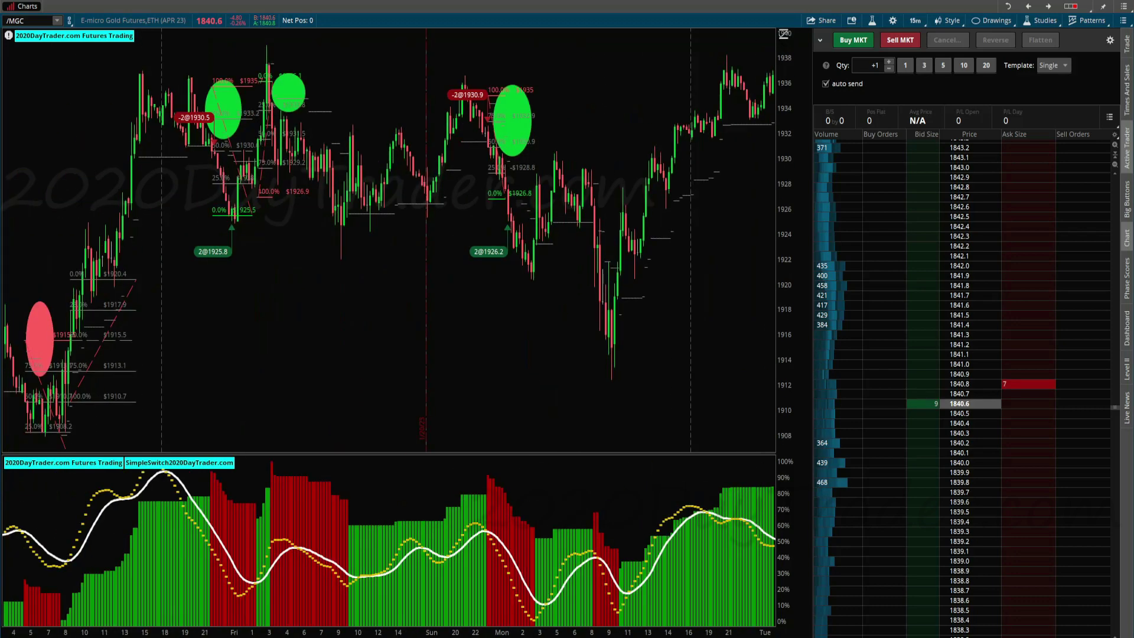
pyautogui.scroll(20, 389, 239)
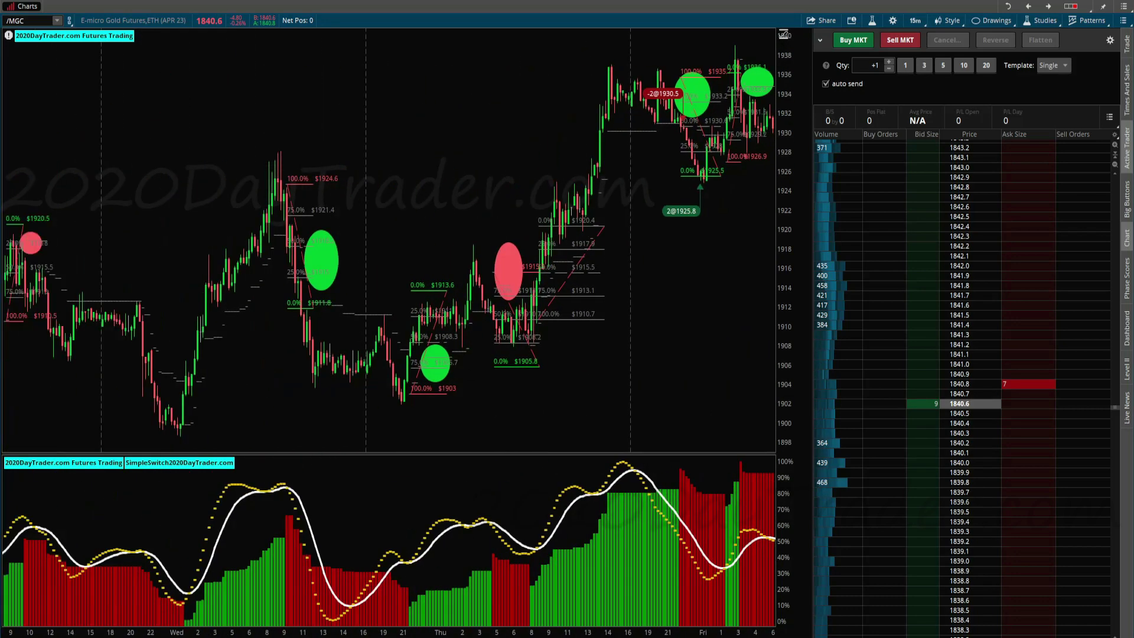
pyautogui.scroll(20, 388, 239)
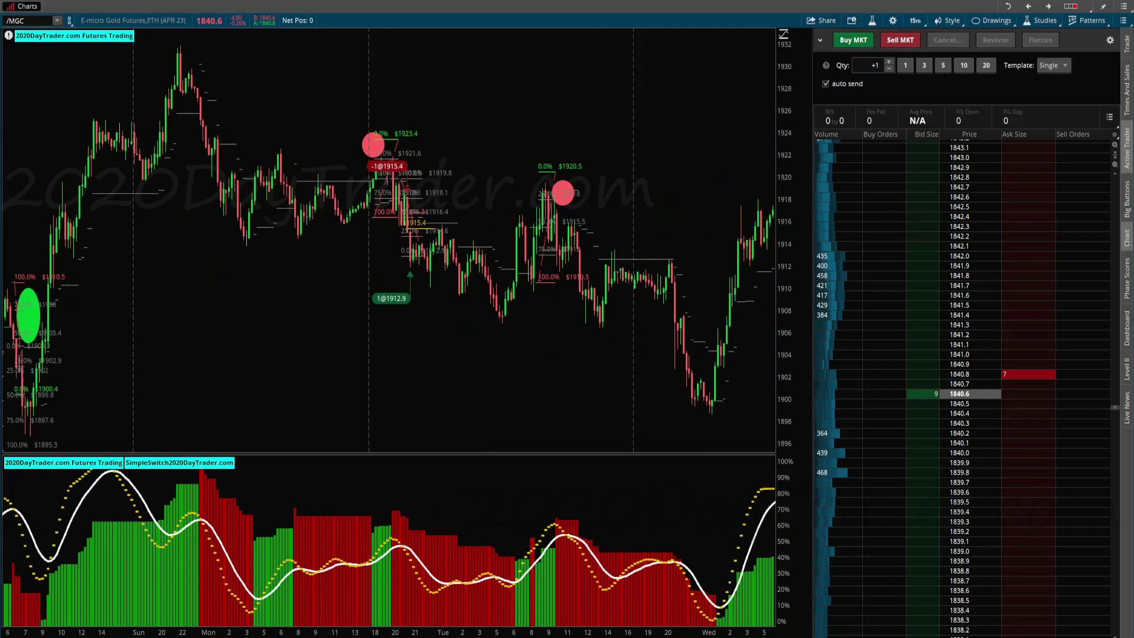
pyautogui.scroll(15, 389, 239)
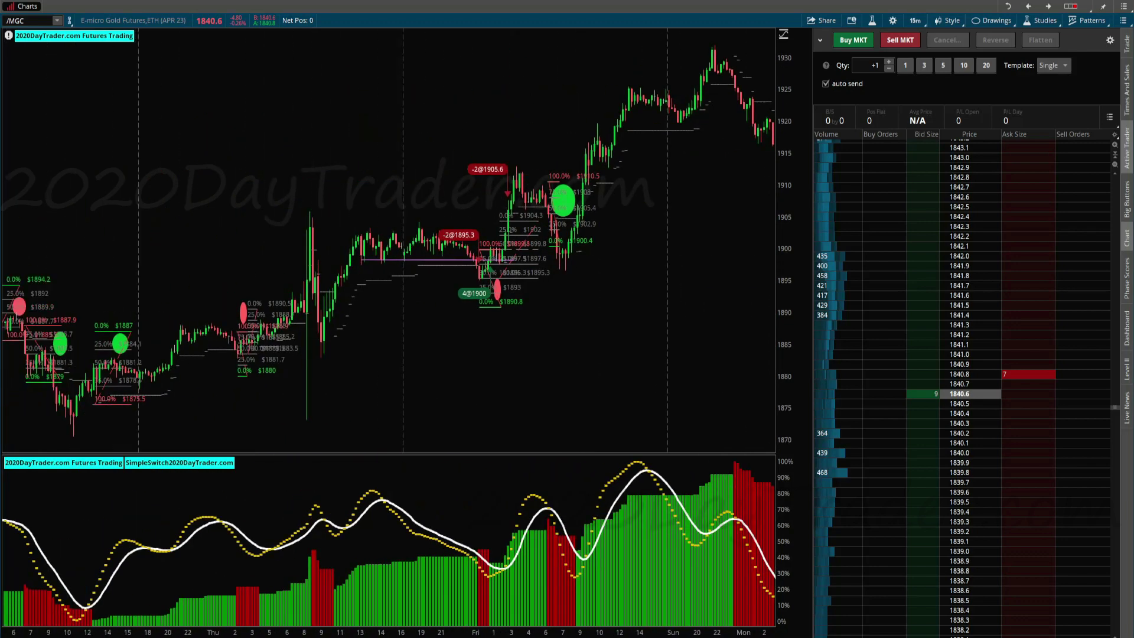
pyautogui.scroll(20, 388, 239)
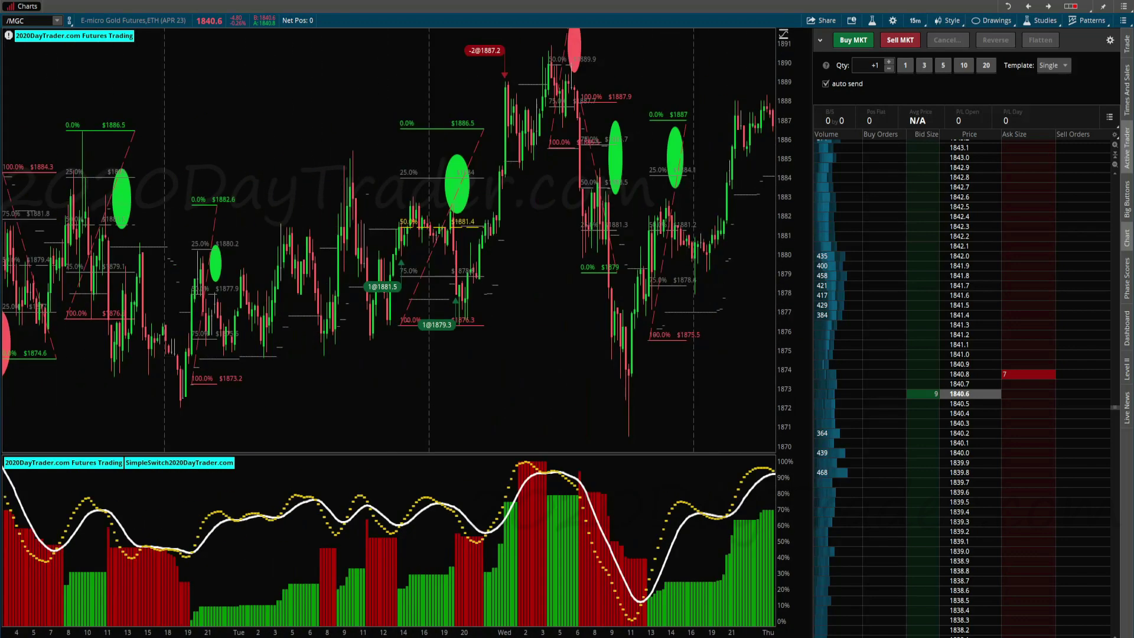
pyautogui.scroll(20, 389, 239)
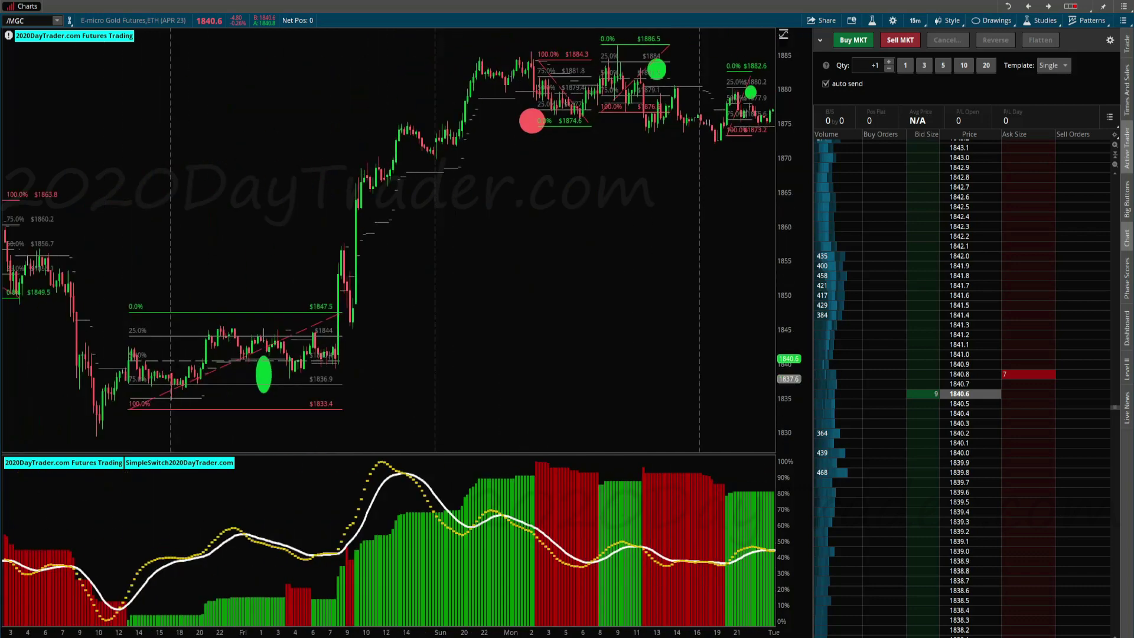
pyautogui.scroll(5, 388, 239)
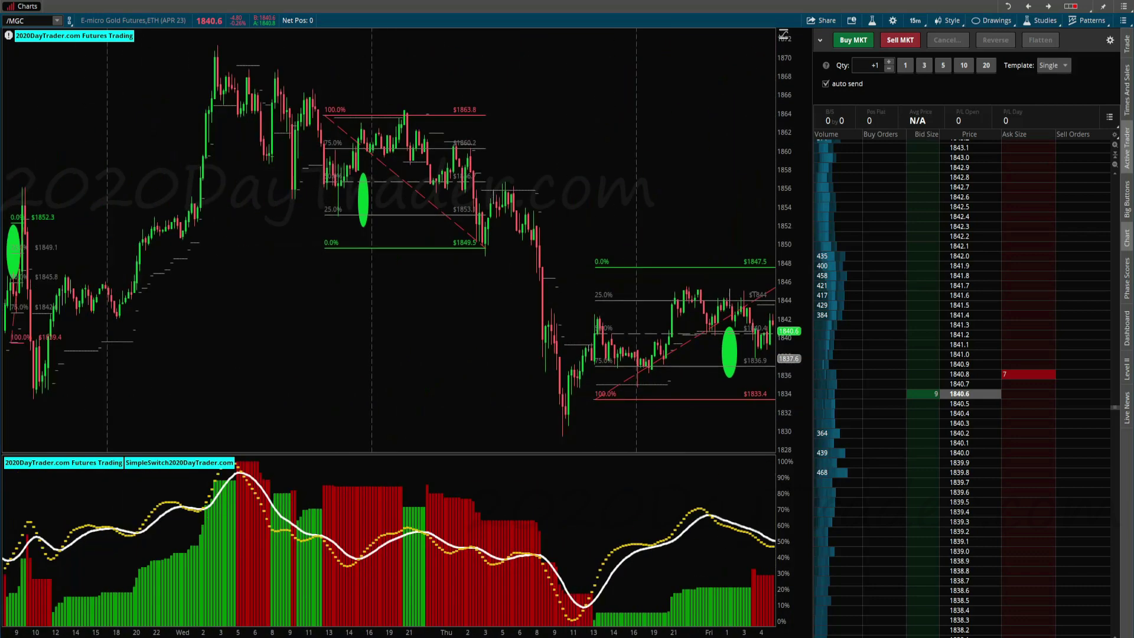
pyautogui.scroll(20, 389, 240)
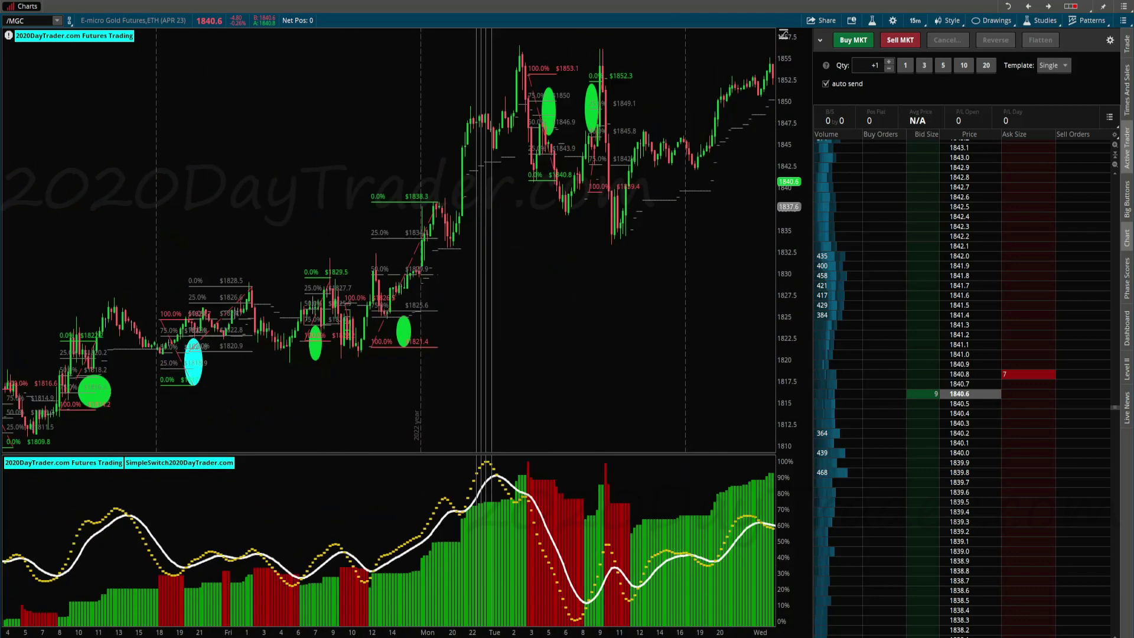
# Examine the December 2022 setups on the /MGC chart, including the cyan-marked ones and the executed trades.
pyautogui.scroll(5, 388, 240)
pyautogui.scroll(-20, 389, 239)
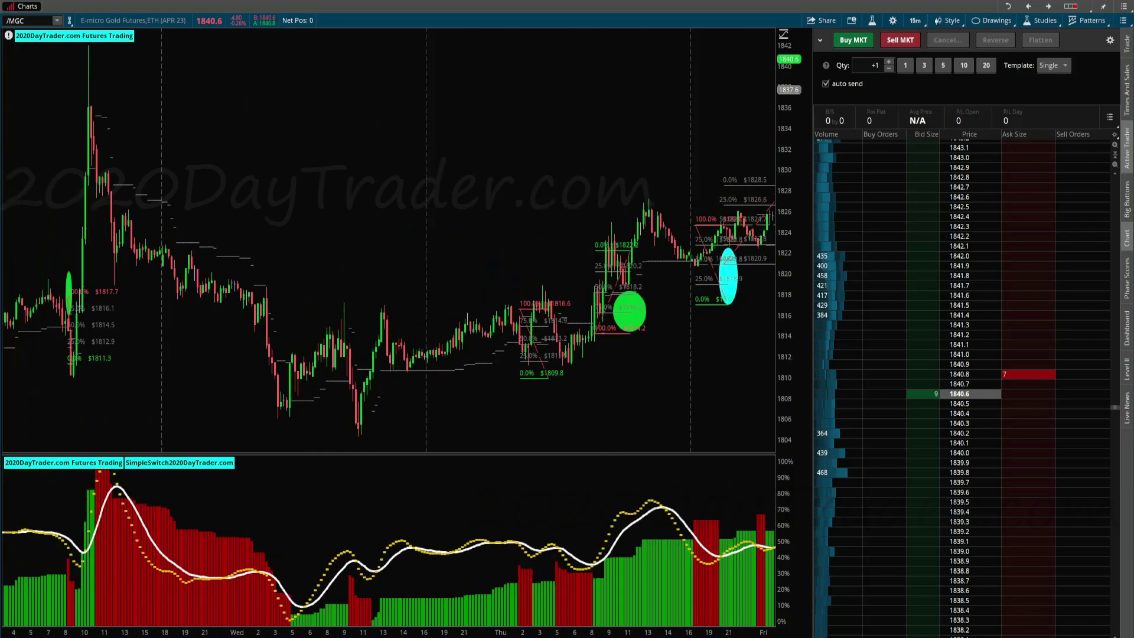
pyautogui.hscroll(-10, 389, 236)
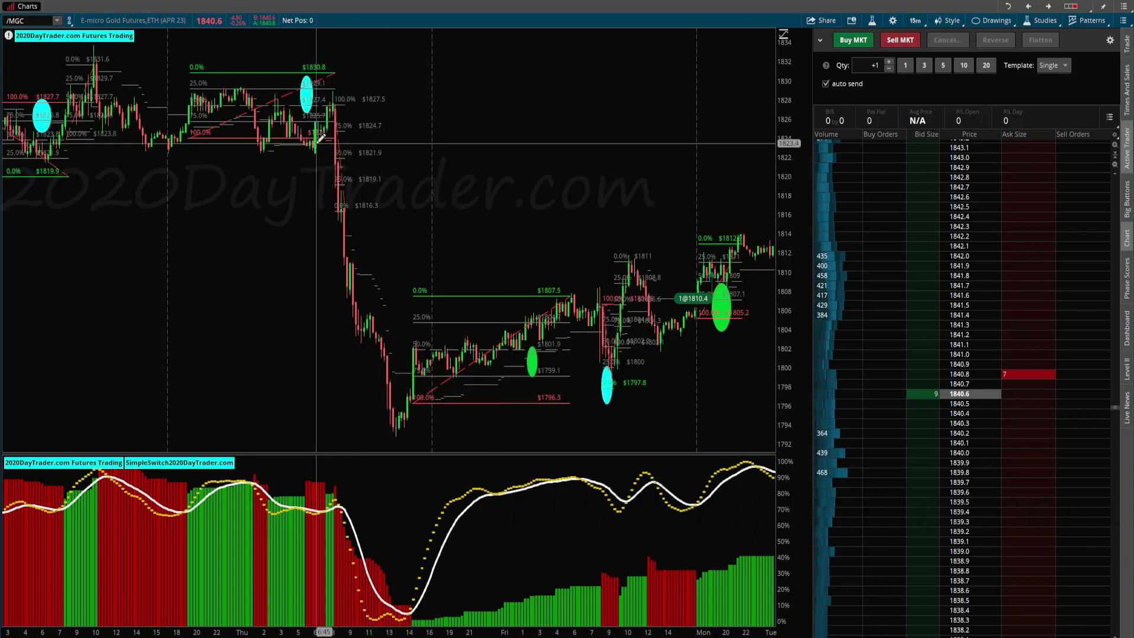
pyautogui.moveTo(322, 135)
pyautogui.moveTo(309, 95)
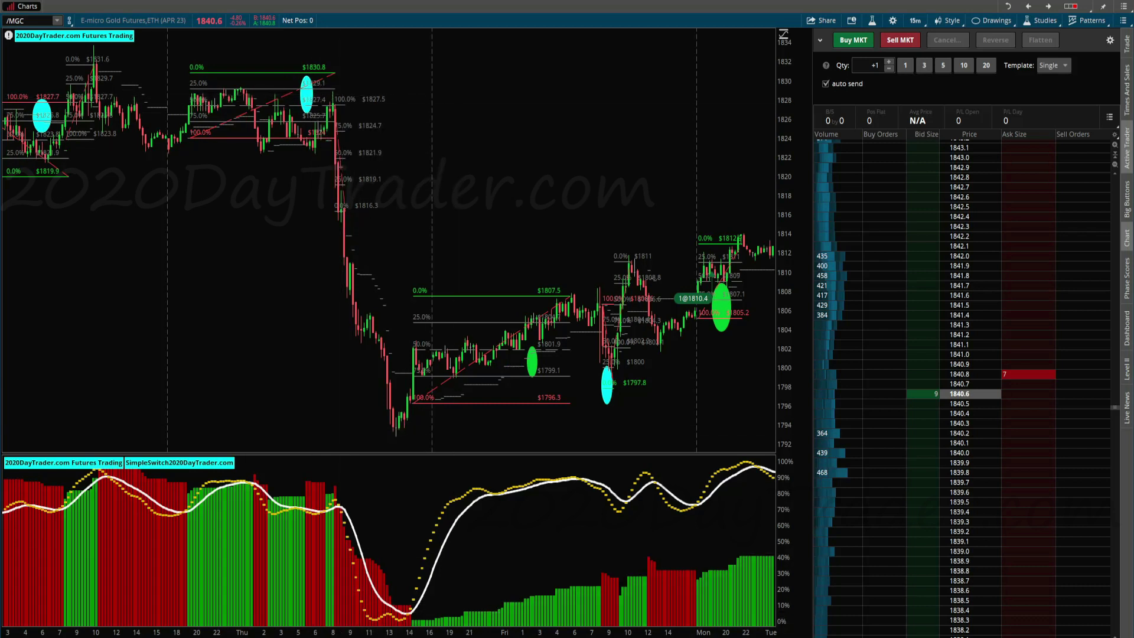
pyautogui.scroll(10, 388, 319)
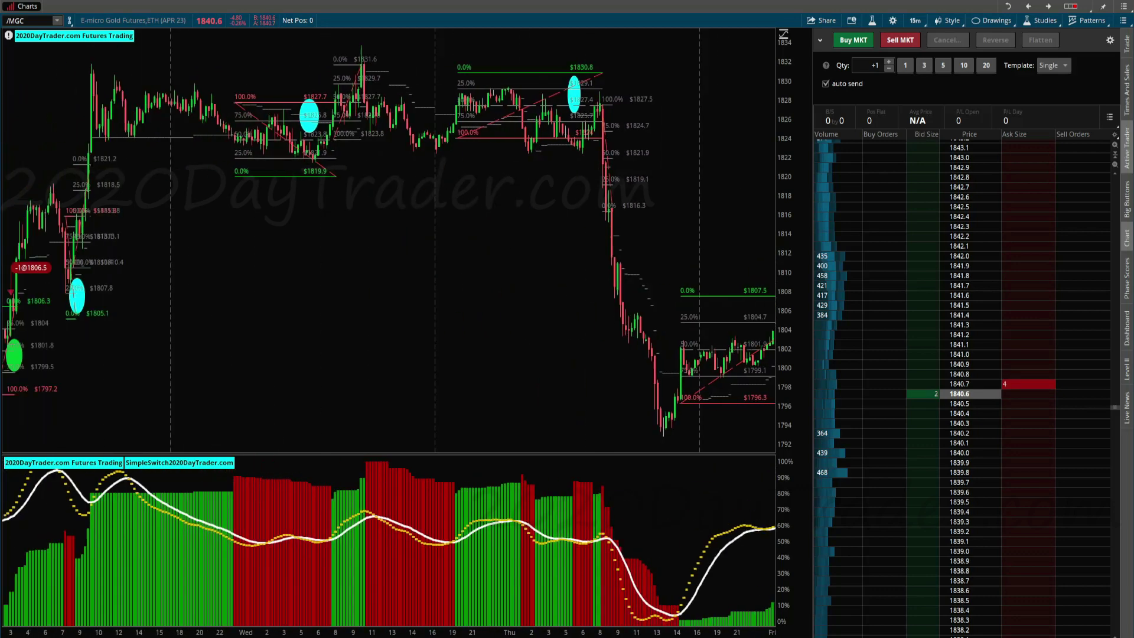
pyautogui.scroll(10, 388, 319)
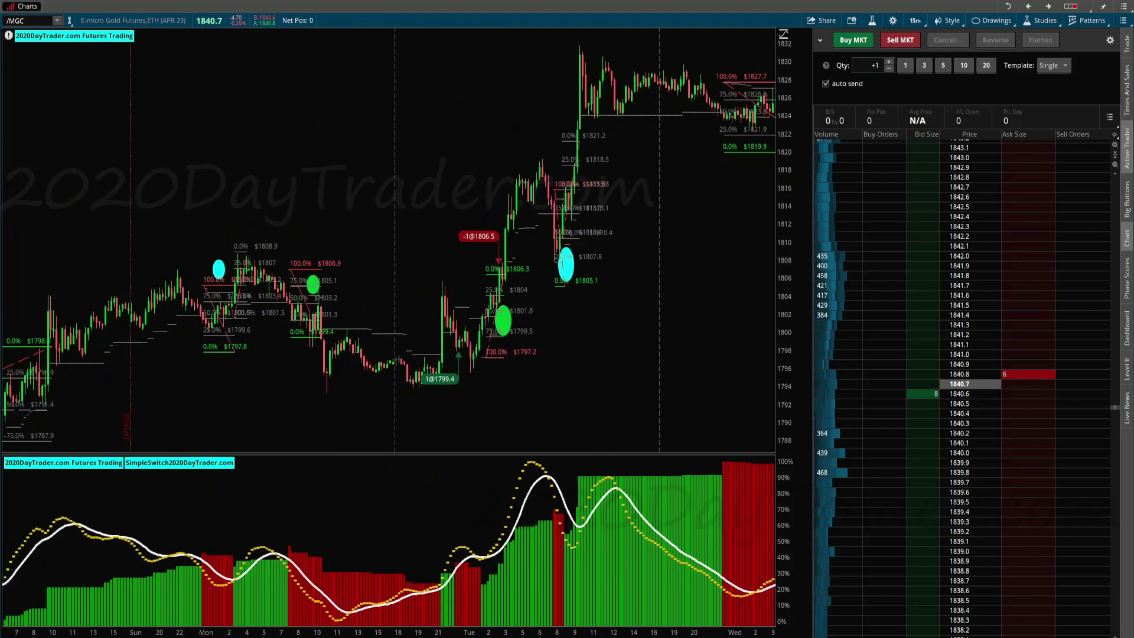
pyautogui.scroll(10, 389, 236)
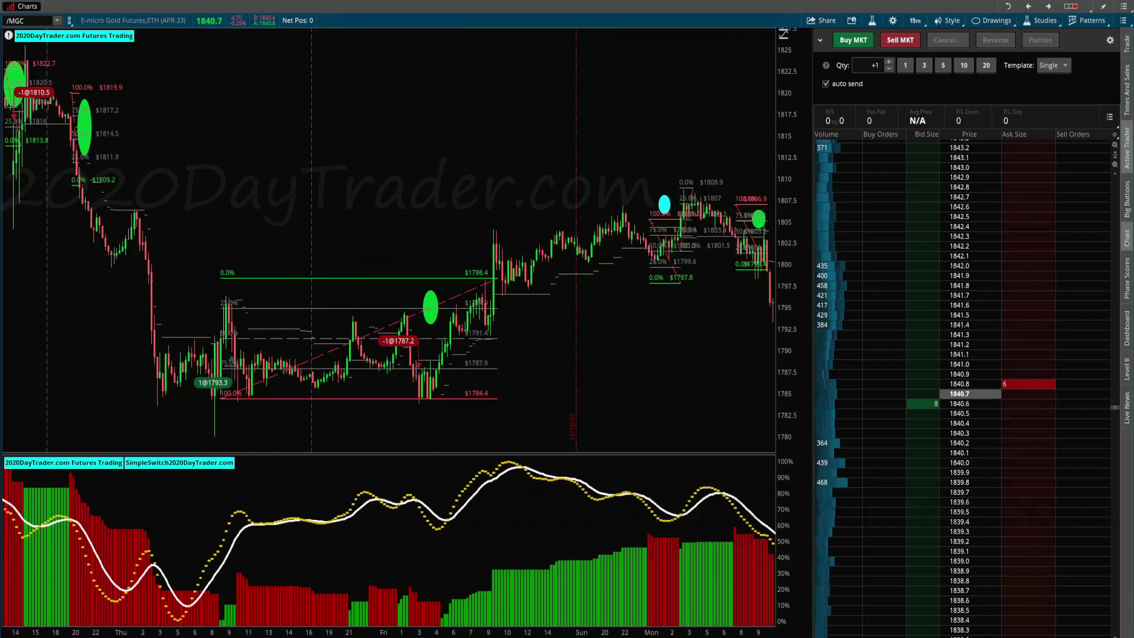
pyautogui.scroll(10, 389, 236)
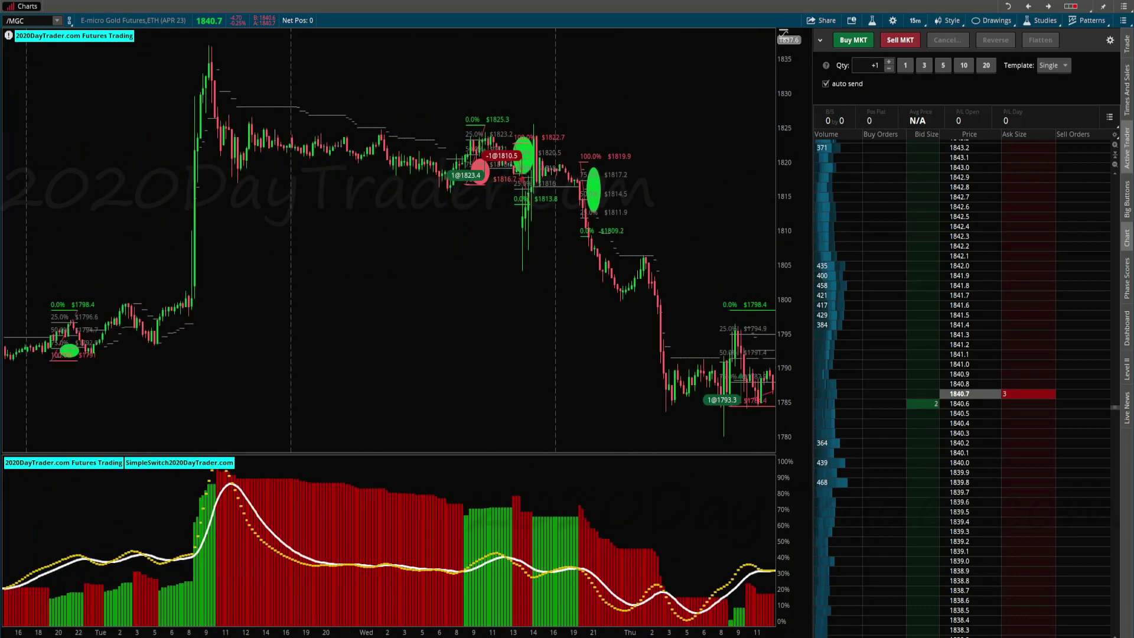
# Examine the winning and losing back-tested setups on the /MGC chart from mid-December back to October 2022.
pyautogui.scroll(10, 389, 236)
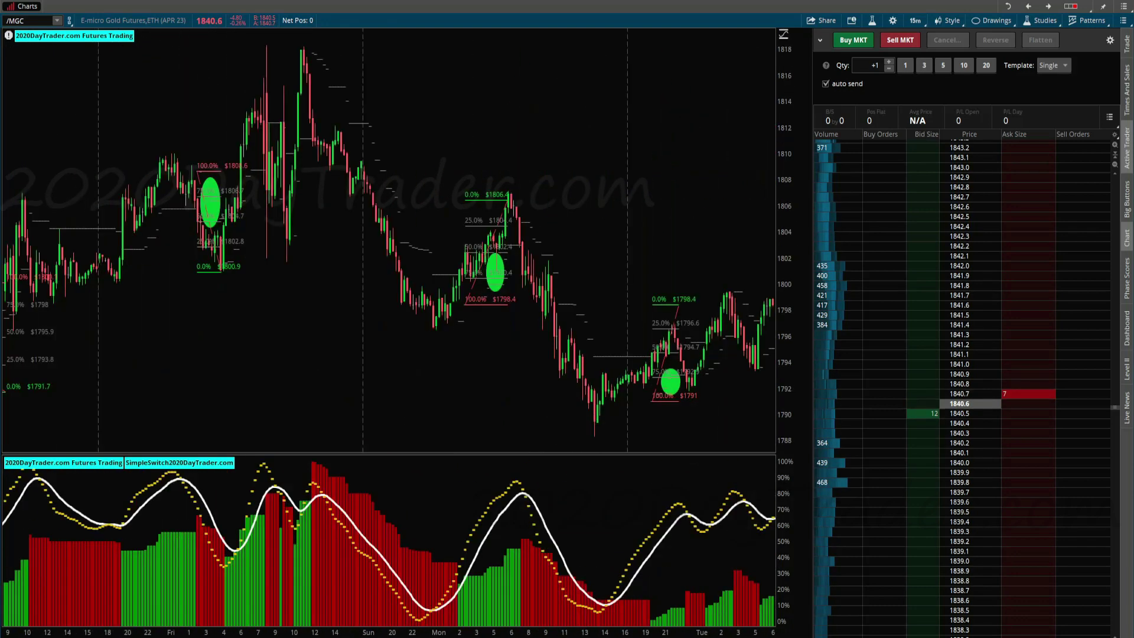
pyautogui.scroll(10, 389, 236)
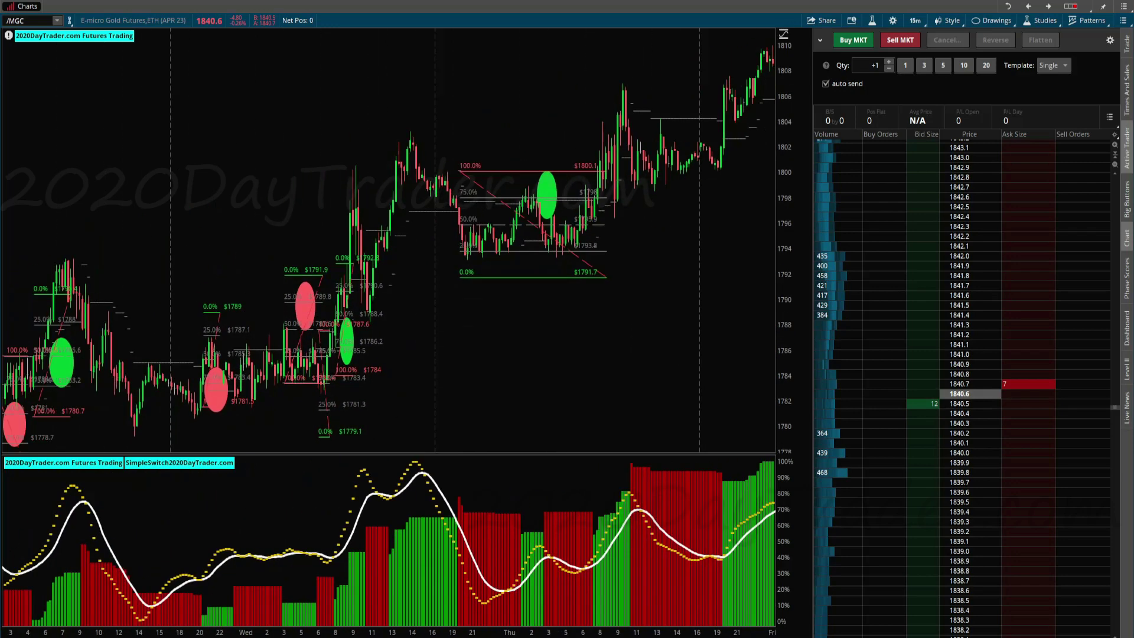
pyautogui.scroll(10, 388, 237)
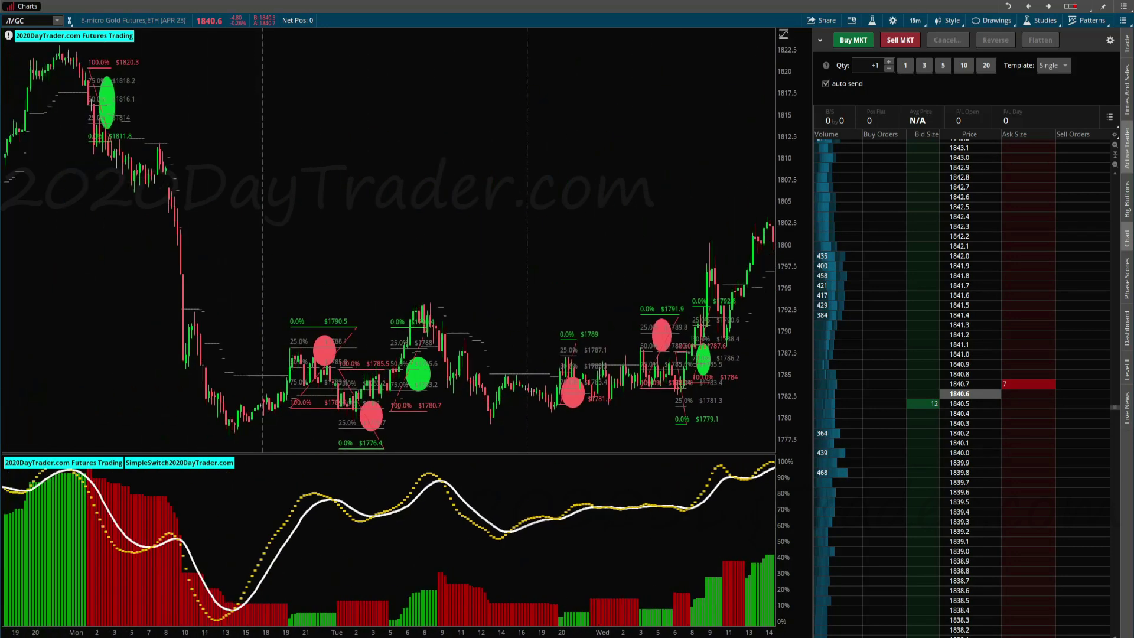
pyautogui.scroll(10, 388, 236)
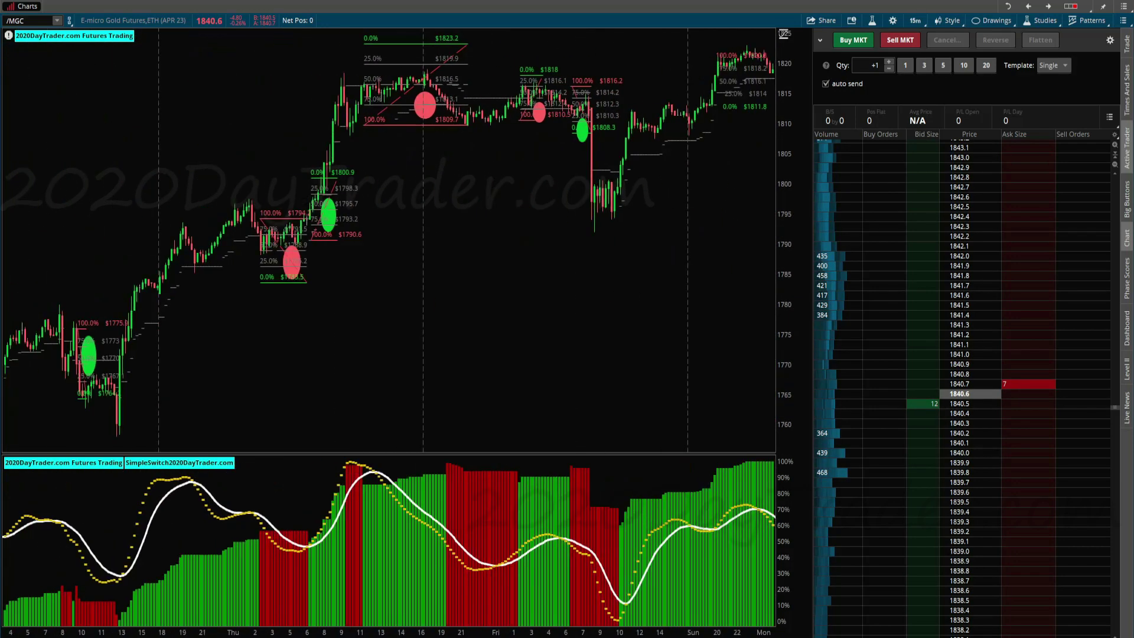
pyautogui.scroll(3, 389, 236)
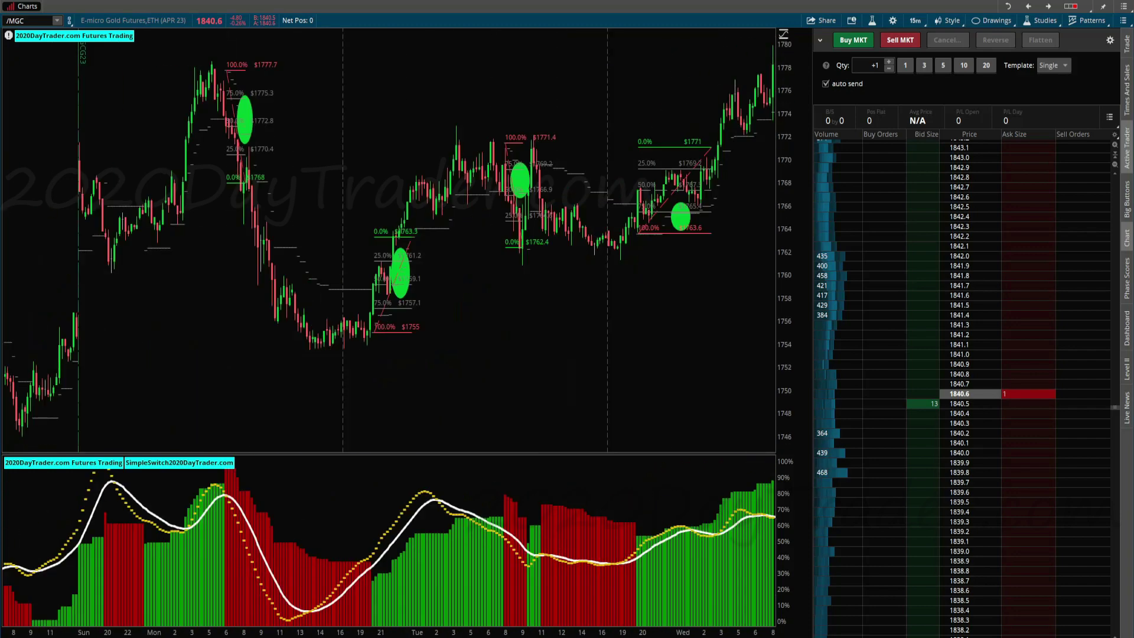
pyautogui.scroll(5, 389, 236)
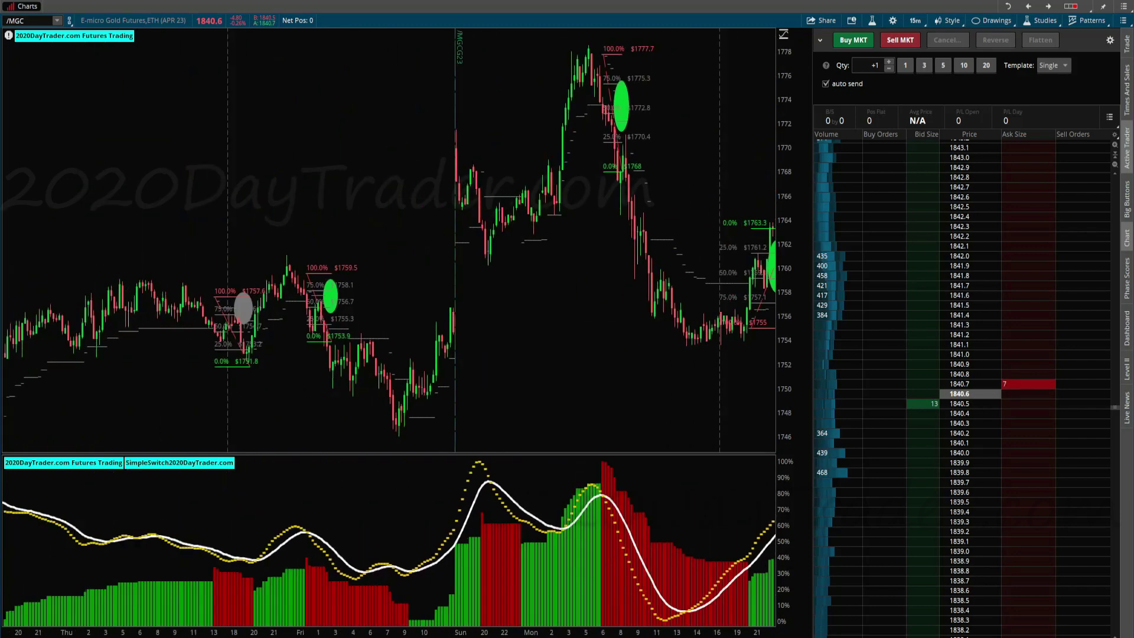
pyautogui.scroll(10, 389, 237)
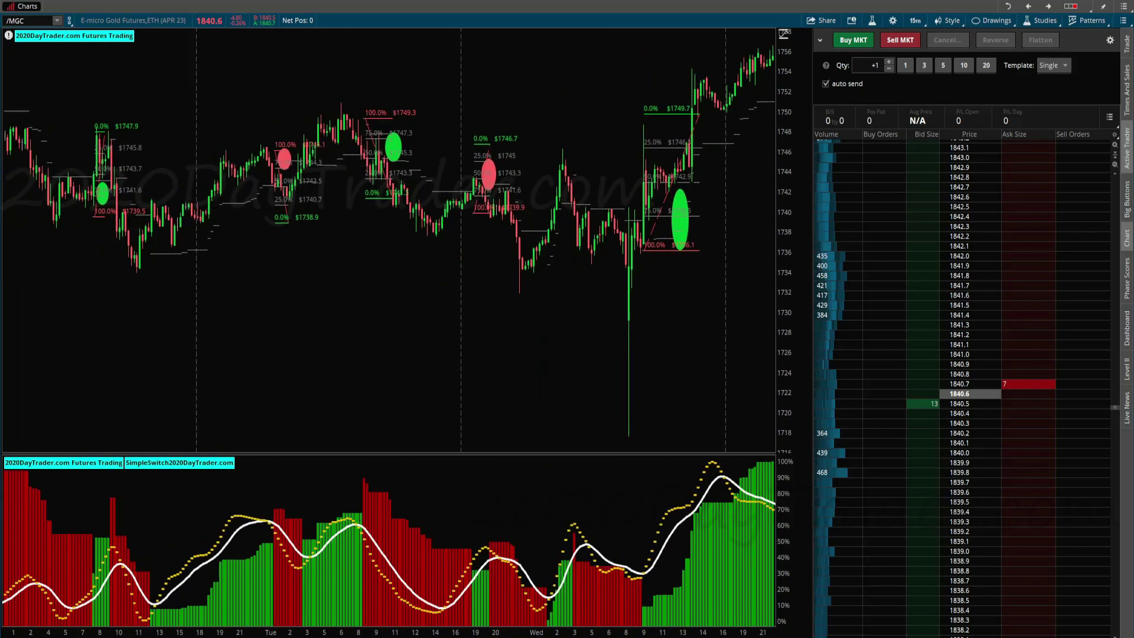
pyautogui.scroll(3, 389, 236)
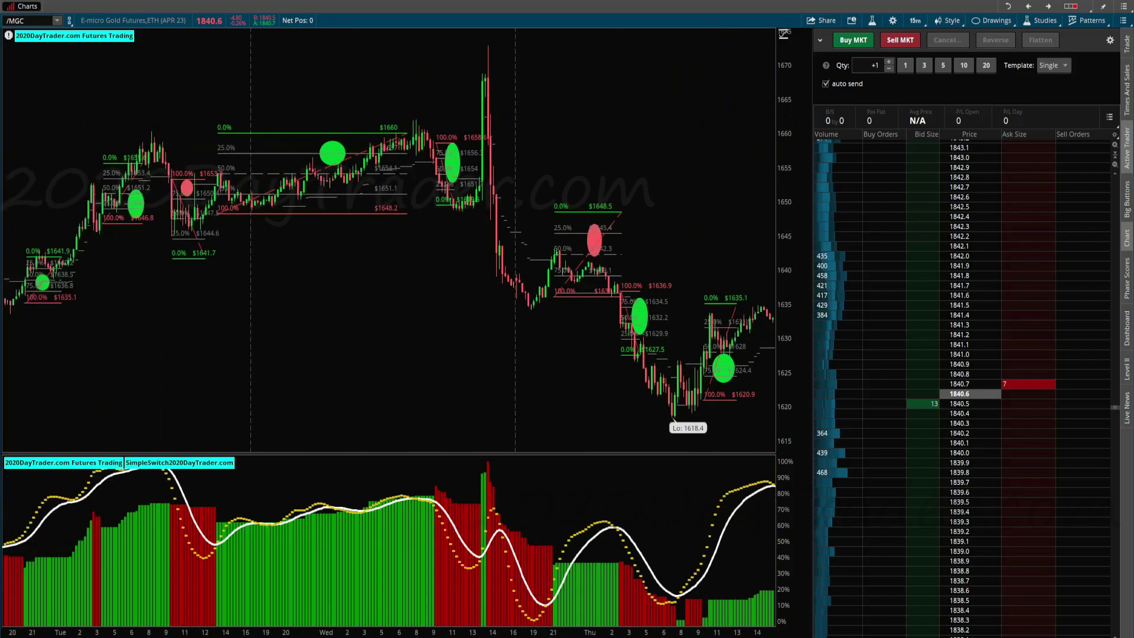
pyautogui.scroll(12, 389, 237)
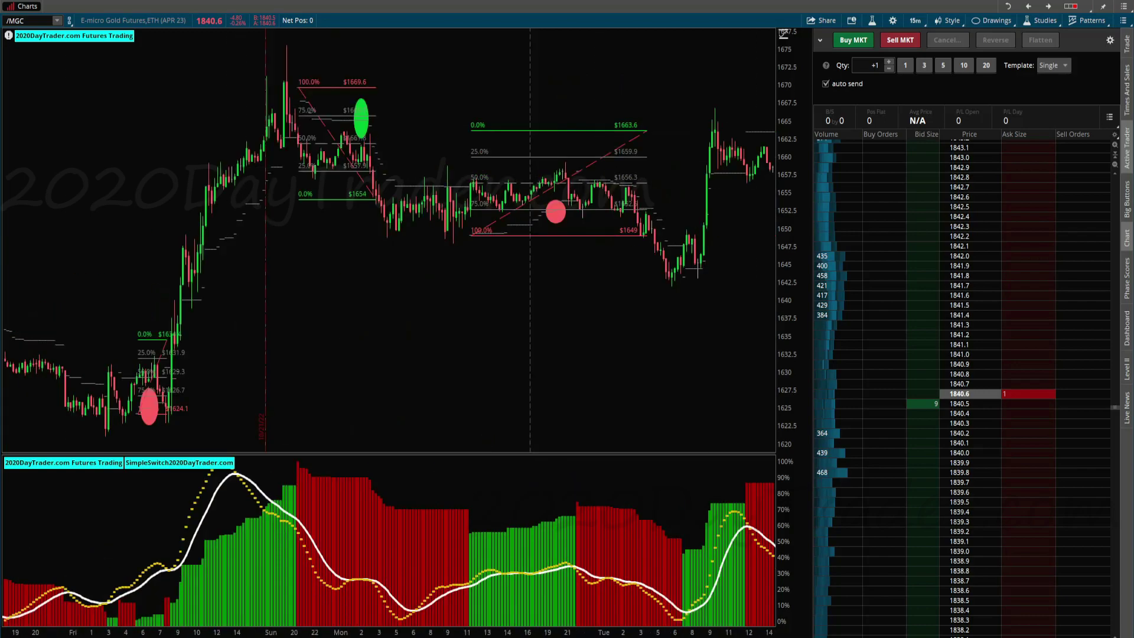
# Retrace the /MGC chart forward from October and recheck the marked setups up to the mid-December executed trades.
pyautogui.scroll(-10, 389, 236)
pyautogui.scroll(-15, 389, 236)
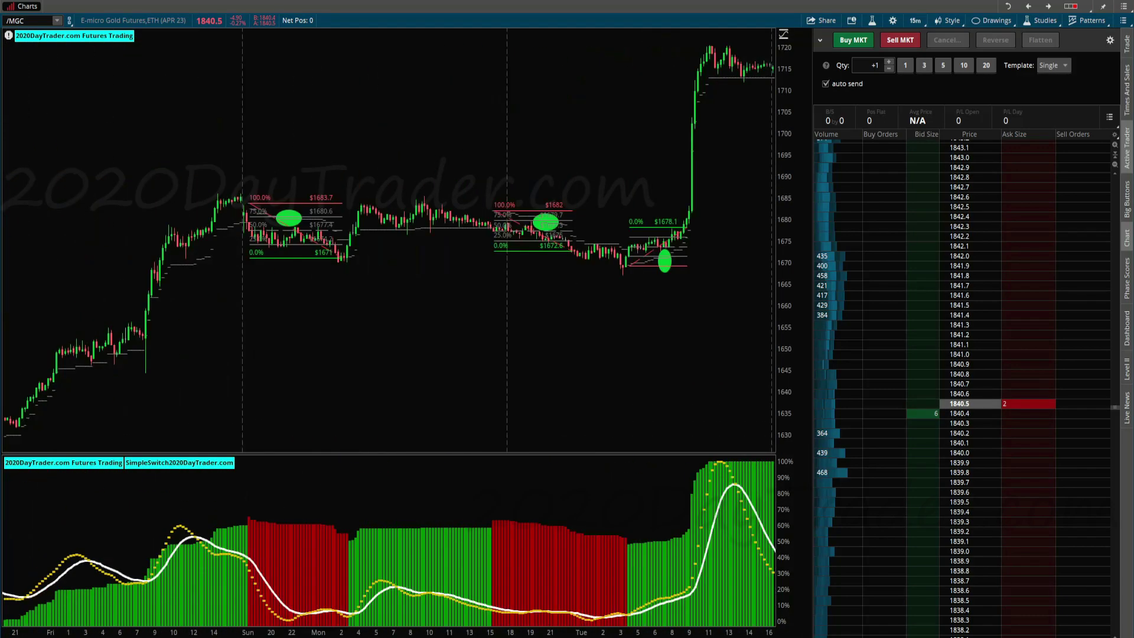
pyautogui.scroll(-20, 389, 236)
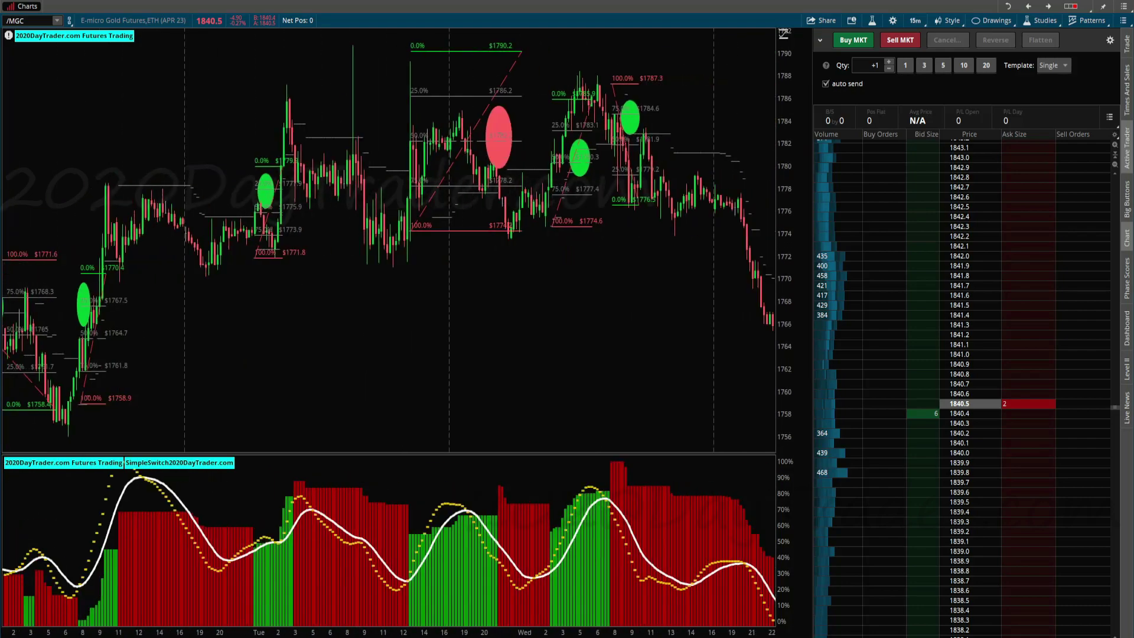
pyautogui.scroll(-20, 389, 236)
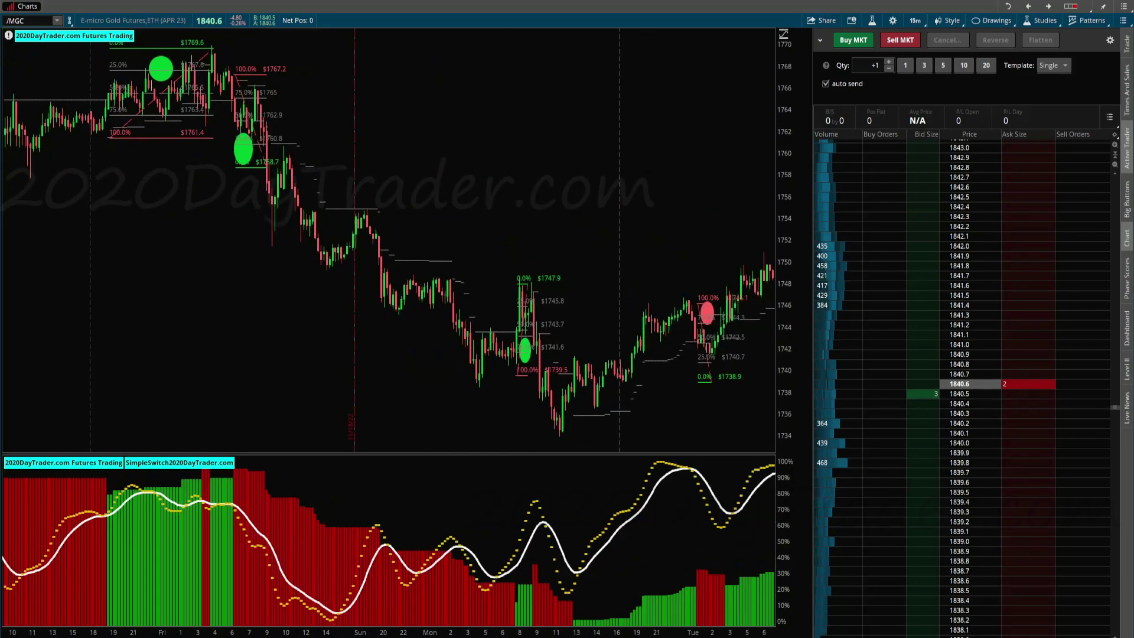
pyautogui.scroll(-20, 389, 236)
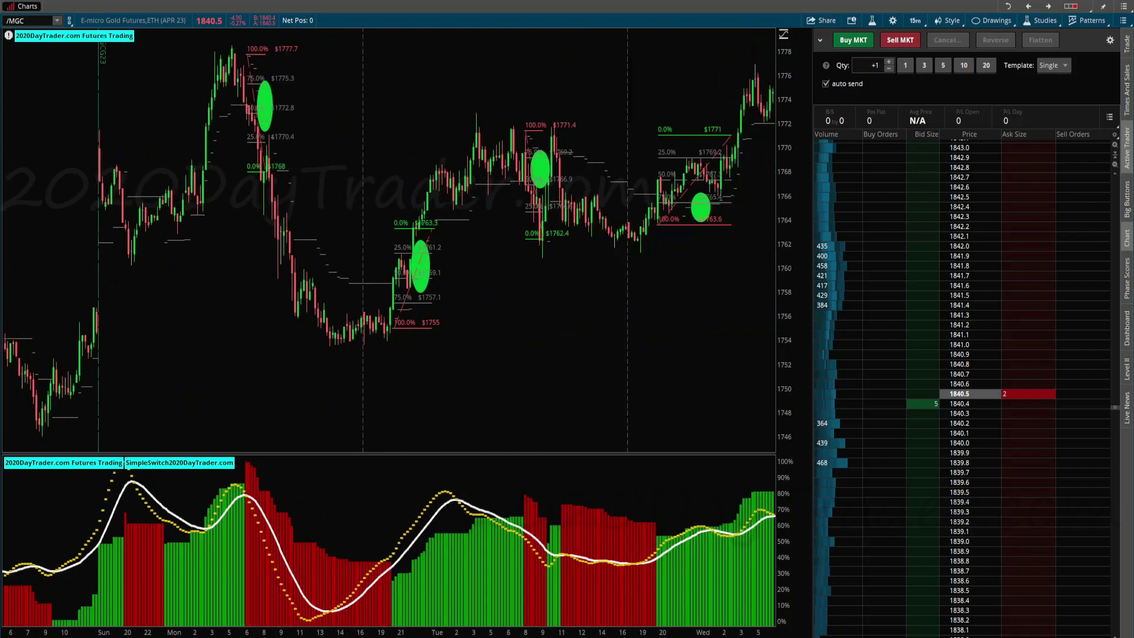
pyautogui.scroll(-20, 389, 236)
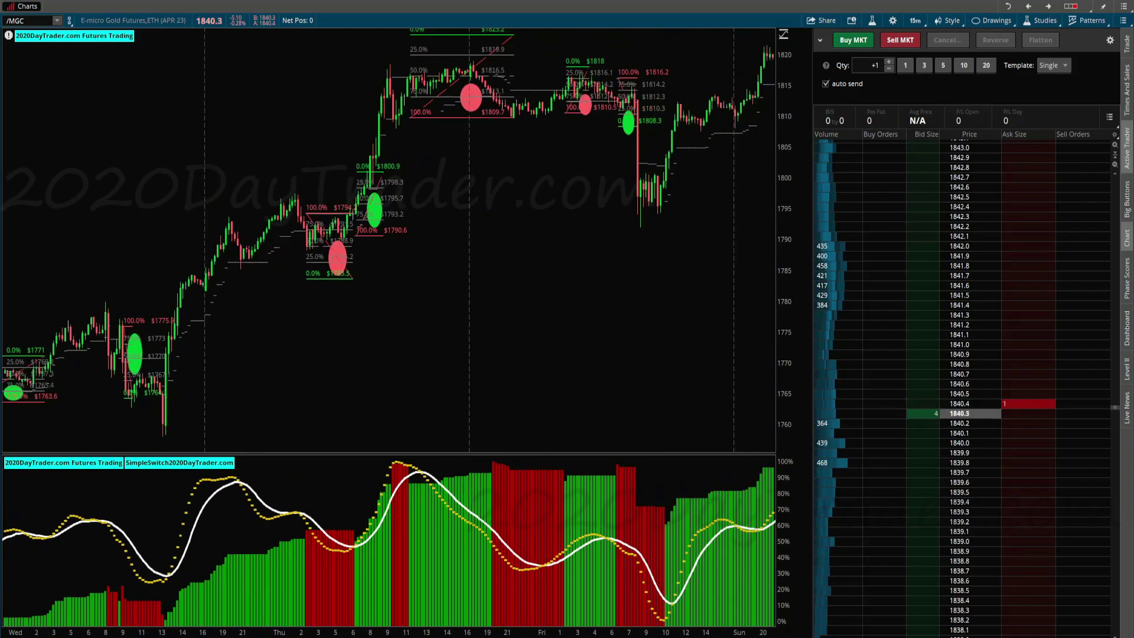
pyautogui.scroll(-20, 282, 628)
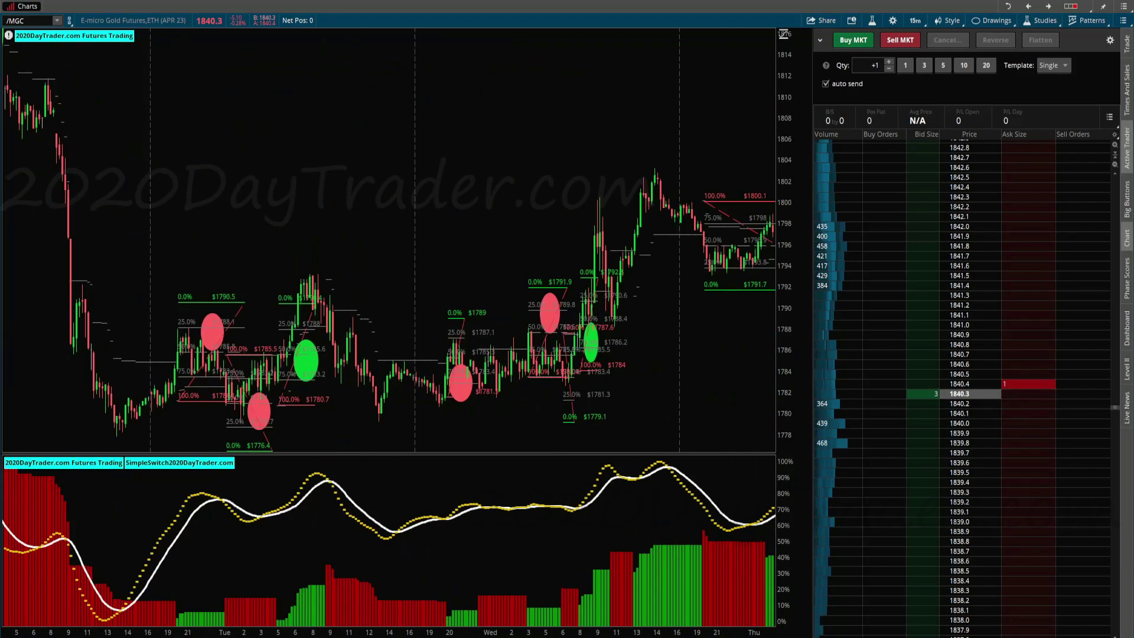
pyautogui.scroll(-15, 281, 627)
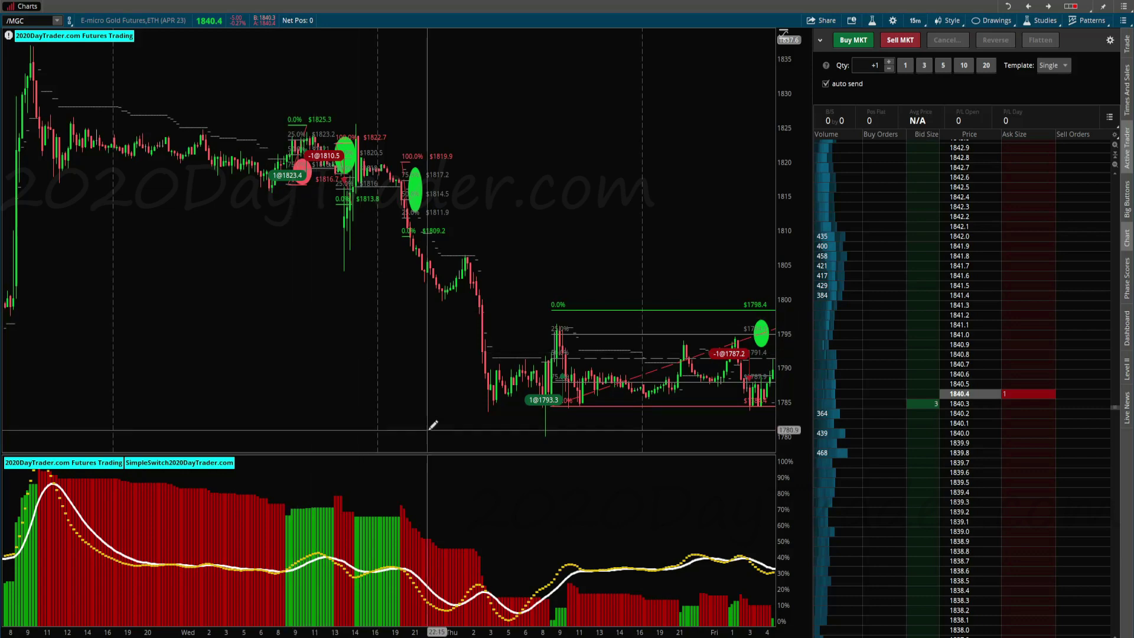
# Review the marked setups and executed trades on the 15-minute /MGC chart from mid-December forward to the latest session.
pyautogui.scroll(-15, 388, 237)
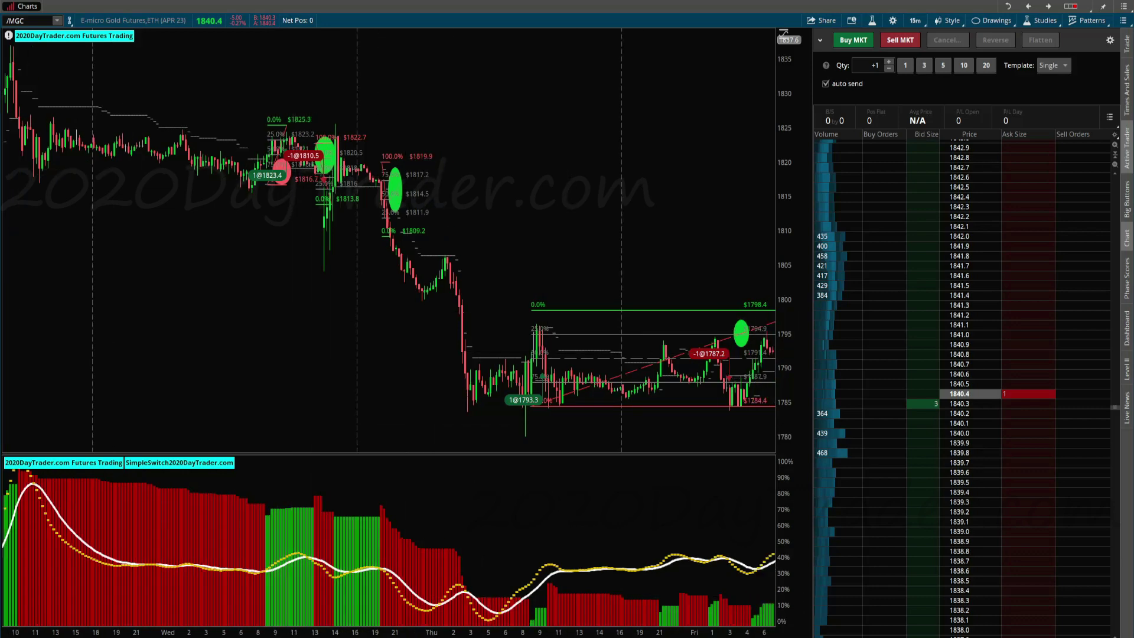
pyautogui.scroll(-15, 387, 237)
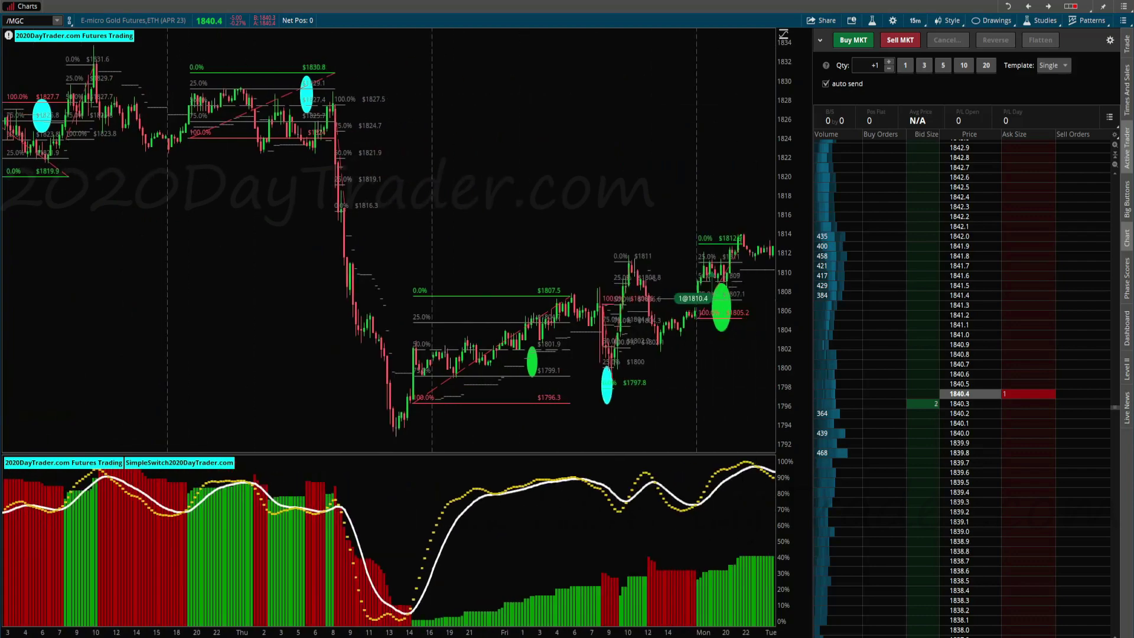
pyautogui.scroll(-15, 387, 236)
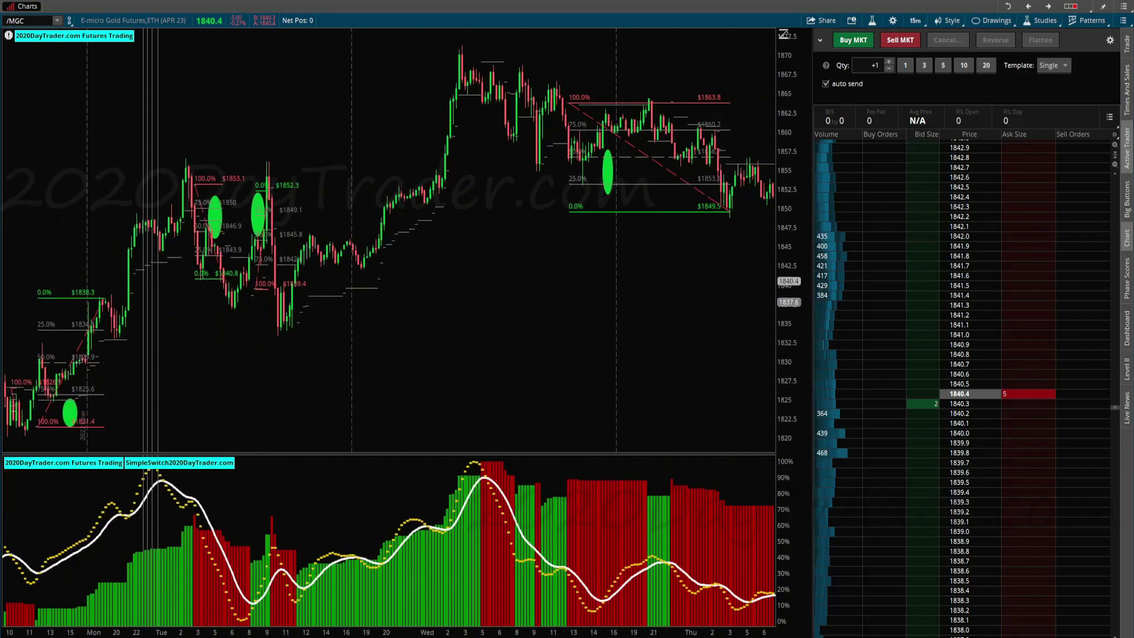
pyautogui.scroll(-15, 387, 237)
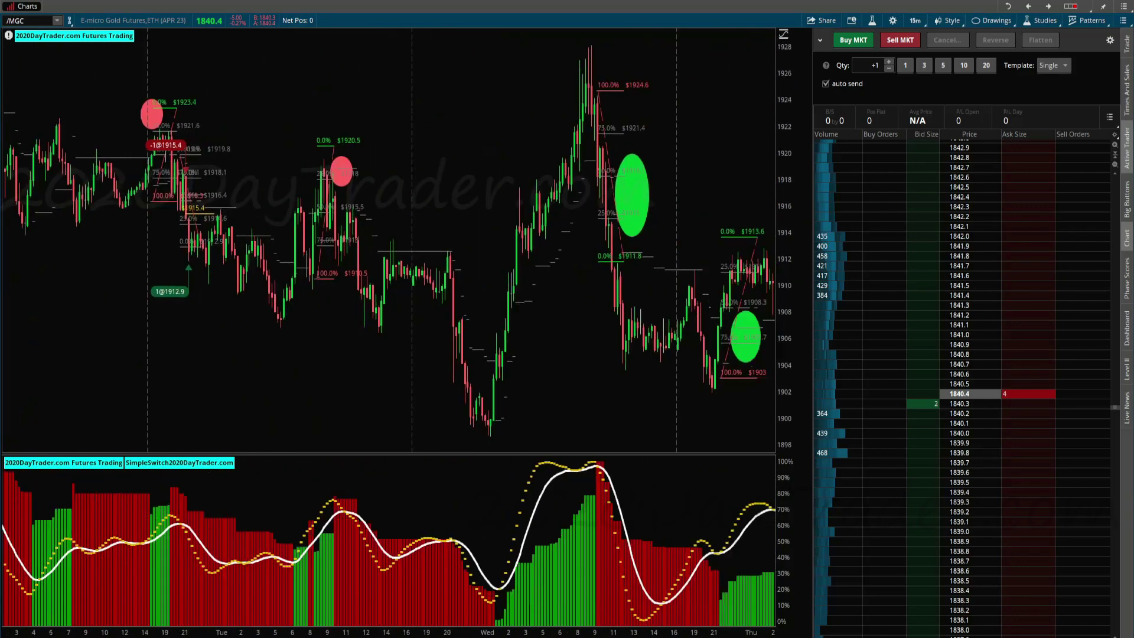
pyautogui.scroll(-15, 387, 236)
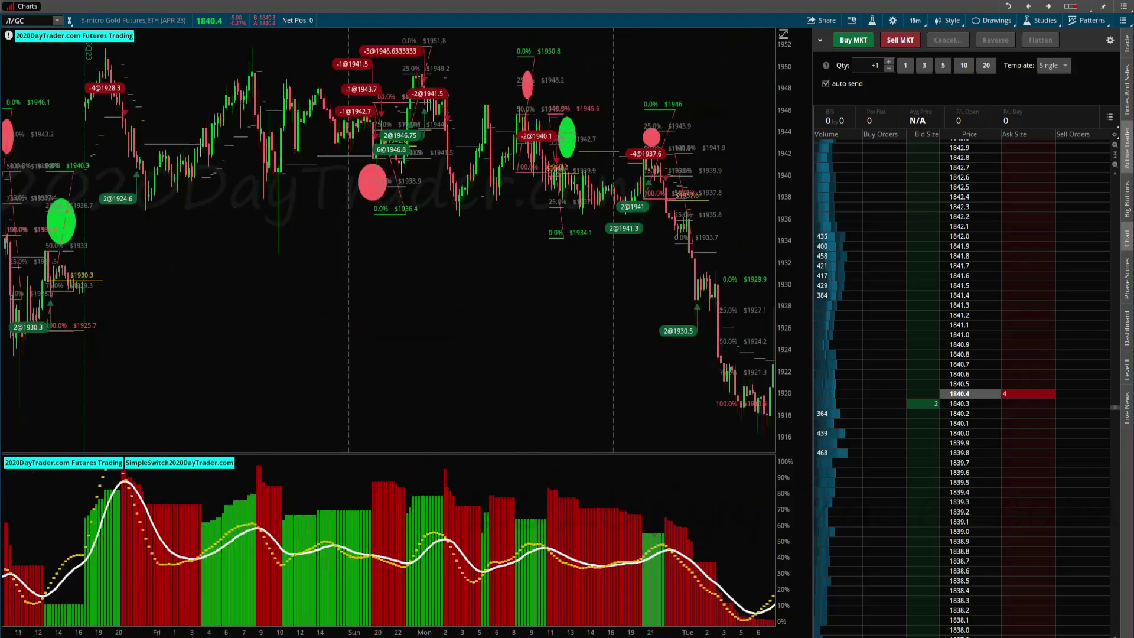
pyautogui.scroll(-12, 387, 237)
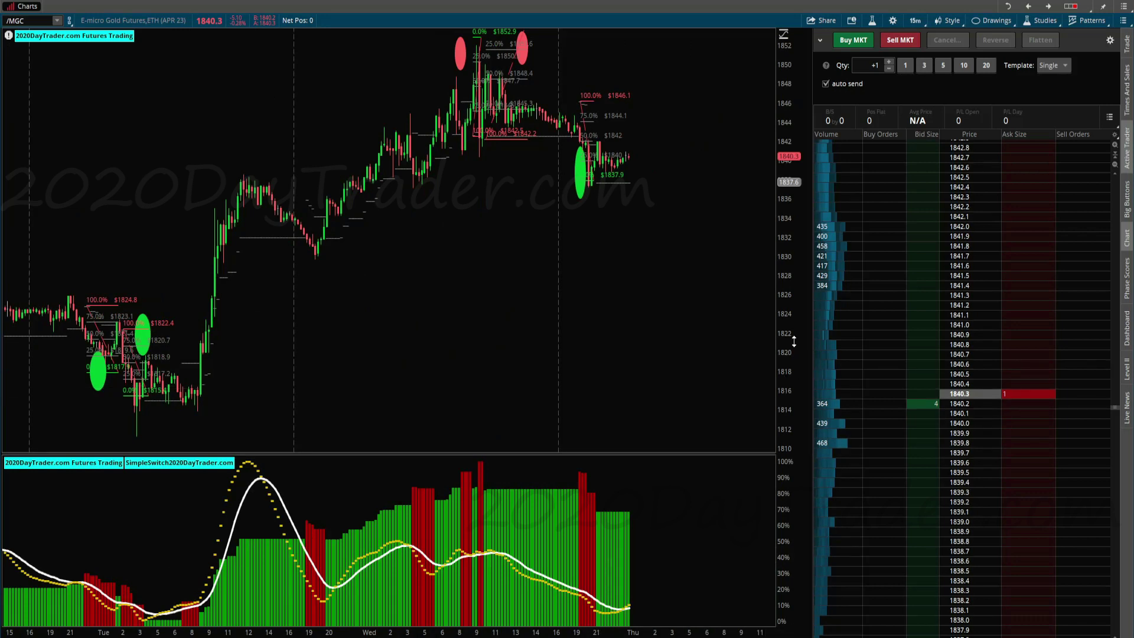
pyautogui.moveTo(794, 245); pyautogui.dragTo(797, 325)
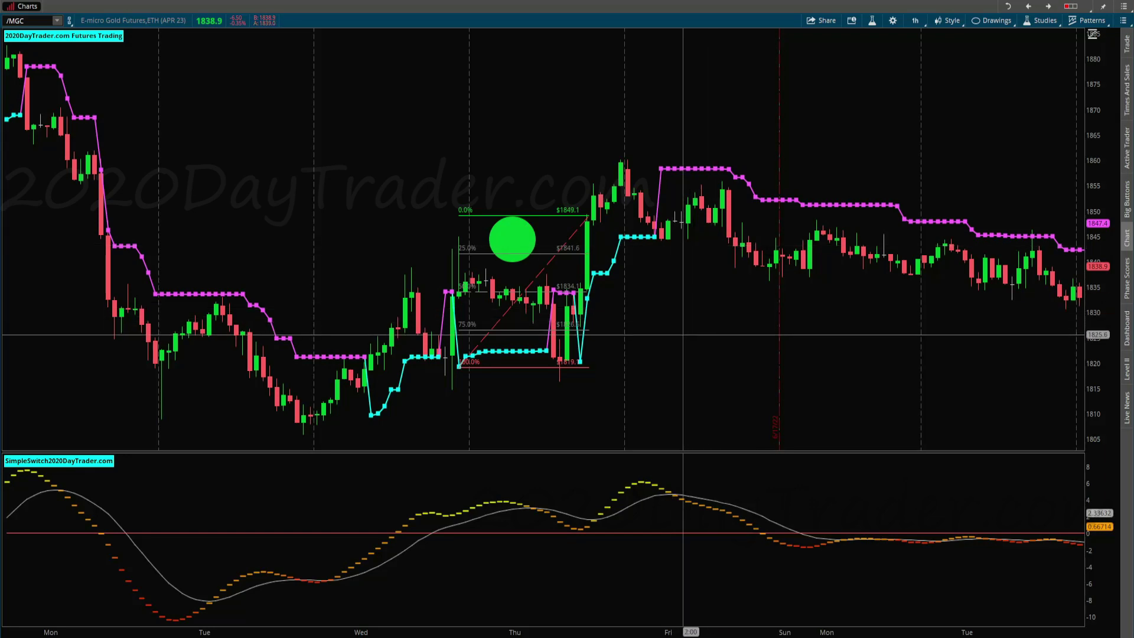
# Examine the back-tested setups on the hourly /MGC chart from June 2022 forward past the contract rollover into August.
pyautogui.scroll(-10, 673, 333)
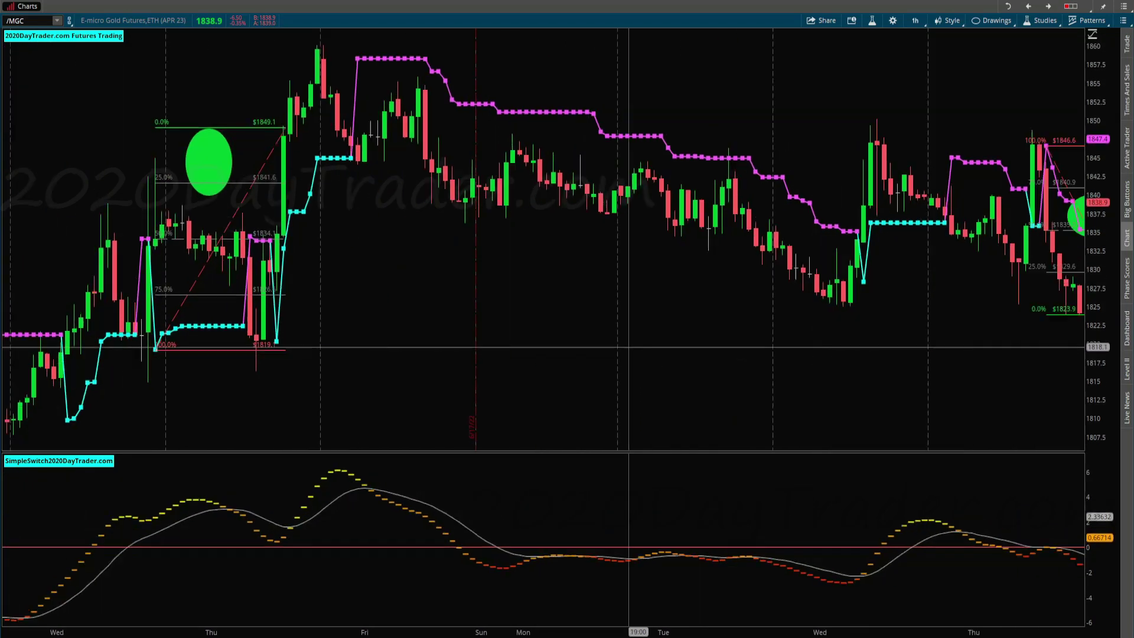
pyautogui.moveTo(689, 248)
pyautogui.mouseDown()
pyautogui.moveTo(628, 215)
pyautogui.moveTo(278, 147)
pyautogui.mouseUp()
pyautogui.moveTo(1111, 342)
pyautogui.mouseDown()
pyautogui.moveTo(380, 121)
pyautogui.moveTo(162, 99)
pyautogui.mouseUp()
pyautogui.moveTo(1114, 367)
pyautogui.mouseDown()
pyautogui.moveTo(841, 314)
pyautogui.moveTo(580, 134)
pyautogui.moveTo(377, 137)
pyautogui.moveTo(94, 88)
pyautogui.mouseUp()
pyautogui.moveTo(1063, 309)
pyautogui.mouseDown()
pyautogui.moveTo(782, 253)
pyautogui.moveTo(540, 248)
pyautogui.mouseUp()
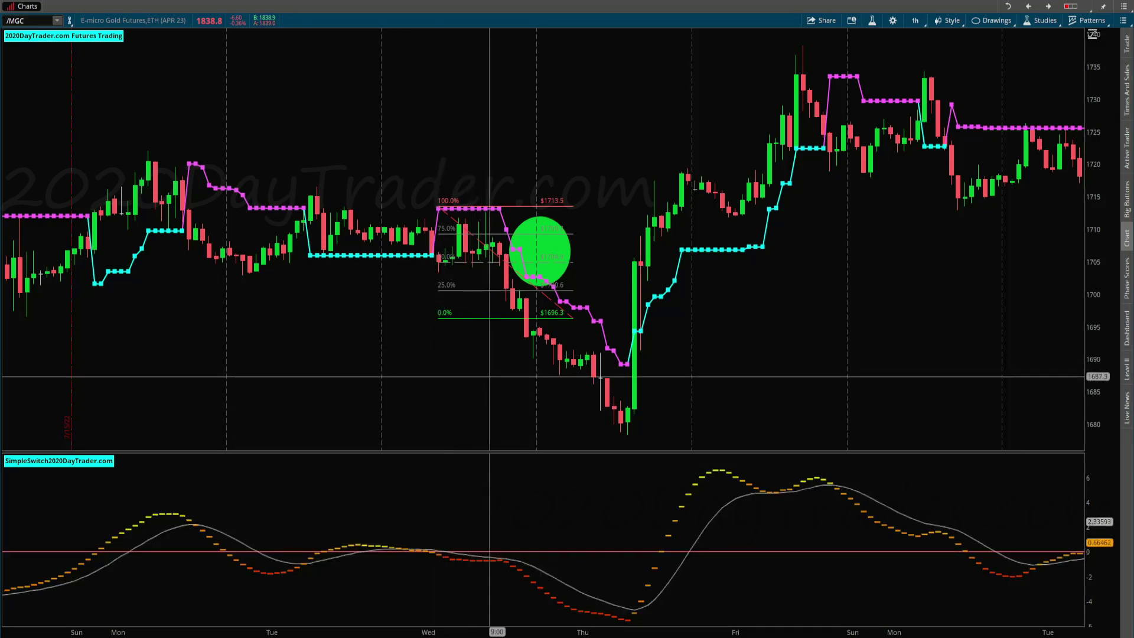
pyautogui.scroll(-10, 676, 499)
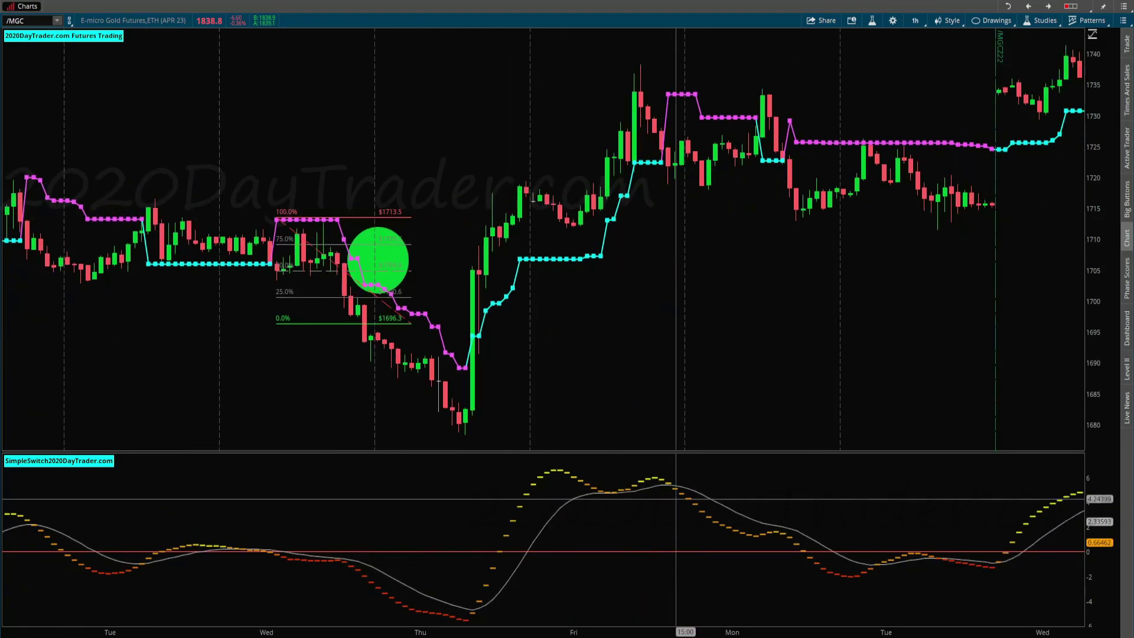
pyautogui.scroll(-10, 676, 500)
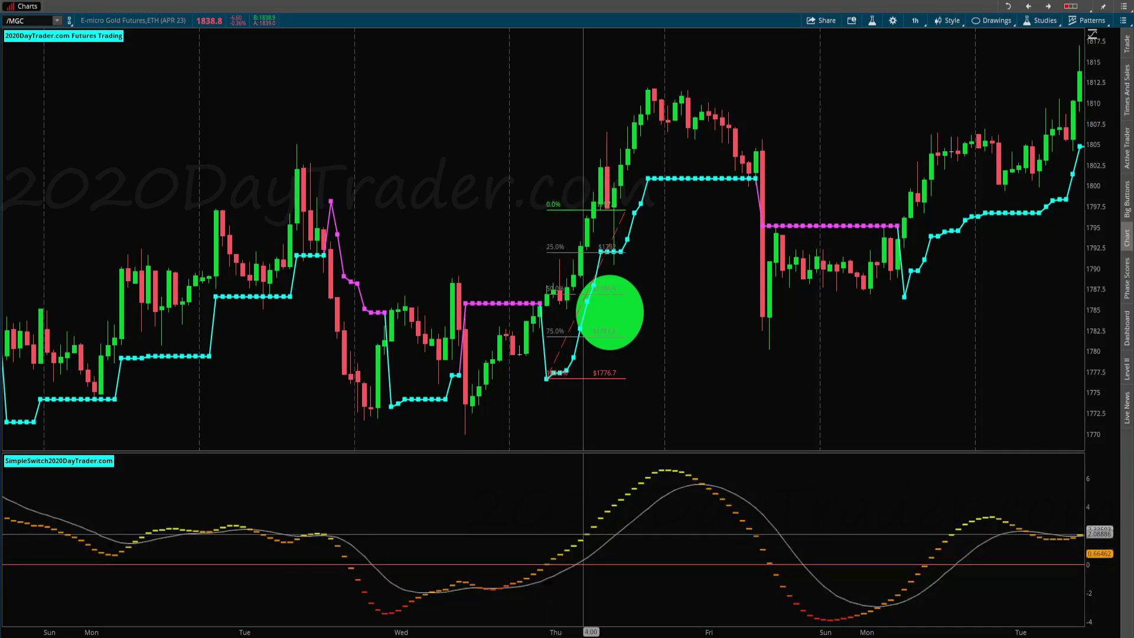
# Retrace the hourly /MGC chart from August to July and inspect the grey-marked short setup with its 100% level at $1743.5.
pyautogui.moveTo(610, 312); pyautogui.dragTo(1081, 148)
pyautogui.moveTo(177, 296); pyautogui.dragTo(464, 296)
pyautogui.moveTo(237, 295); pyautogui.dragTo(403, 295)
pyautogui.moveTo(148, 304)
pyautogui.mouseDown()
pyautogui.moveTo(236, 303)
pyautogui.moveTo(459, 248)
pyautogui.moveTo(739, 249)
pyautogui.moveTo(1048, 299)
pyautogui.mouseUp()
pyautogui.moveTo(71, 89)
pyautogui.mouseDown()
pyautogui.moveTo(233, 94)
pyautogui.moveTo(539, 137)
pyautogui.moveTo(640, 211)
pyautogui.mouseUp()
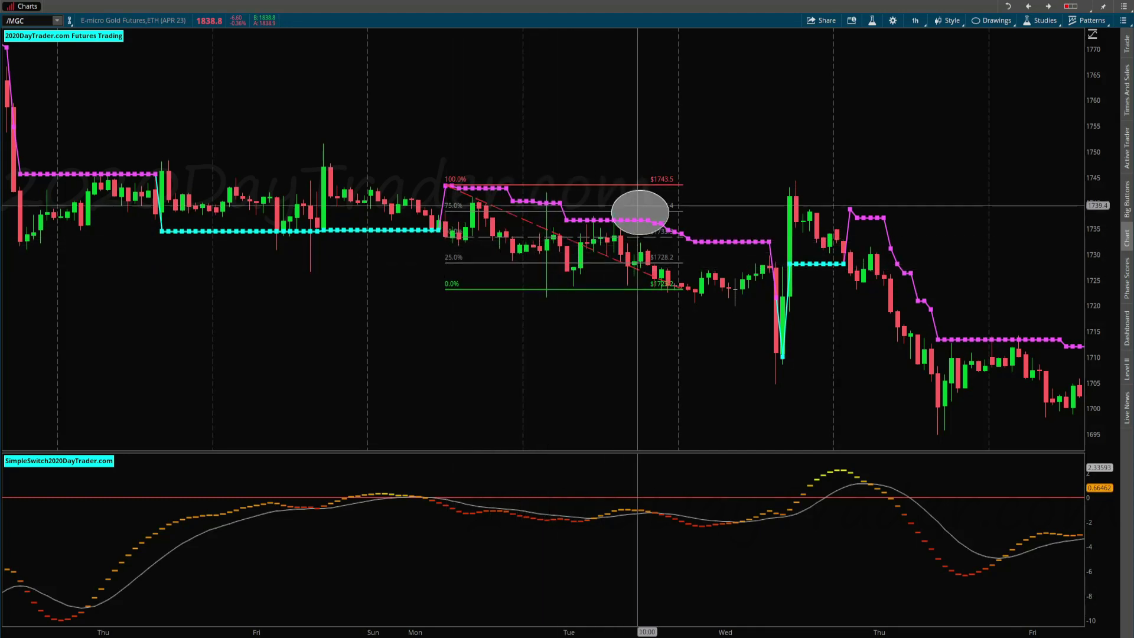
pyautogui.rightClick(641, 210)
pyautogui.click(678, 218)
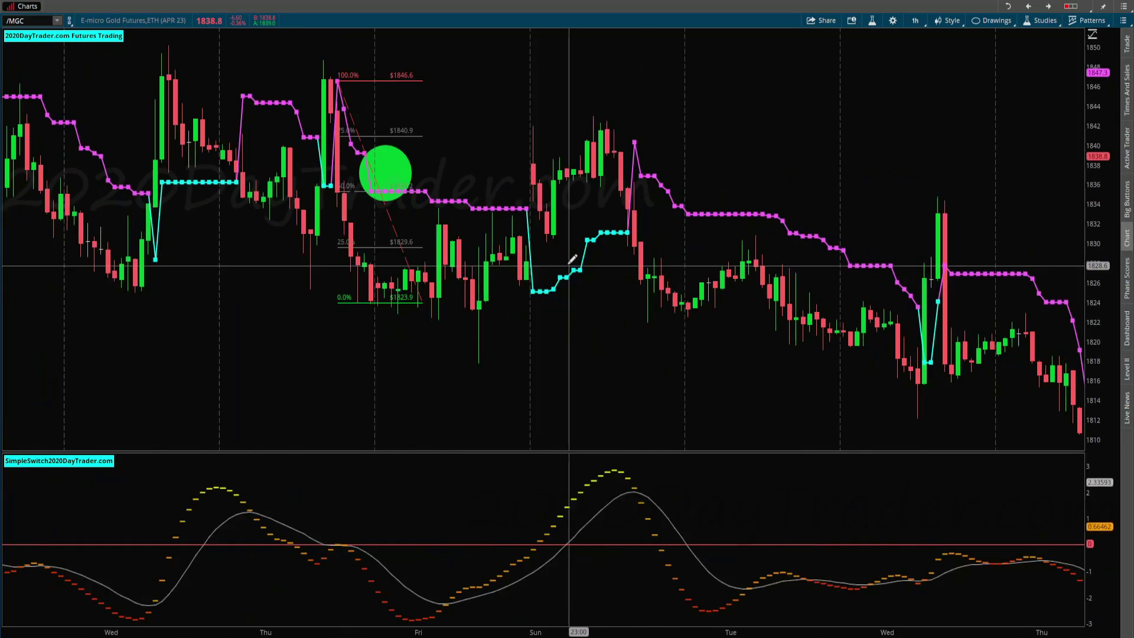
# Rescan the green-marked setups on the hourly /MGC chart from June forward to the late-August short setup.
pyautogui.scroll(-10, 566, 265)
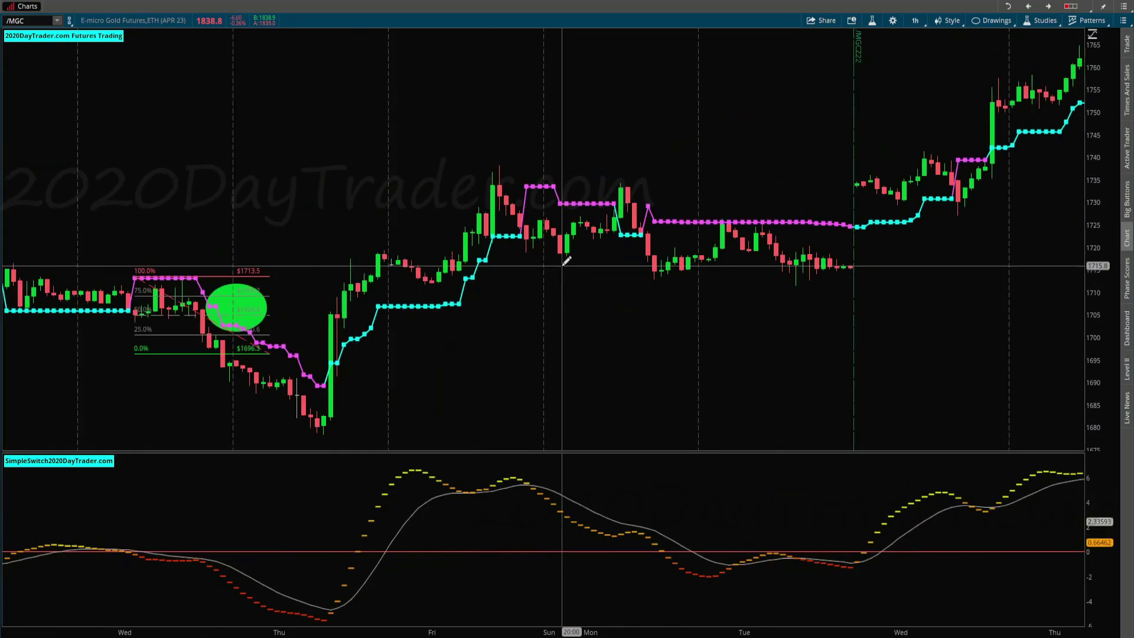
pyautogui.scroll(-10, 574, 263)
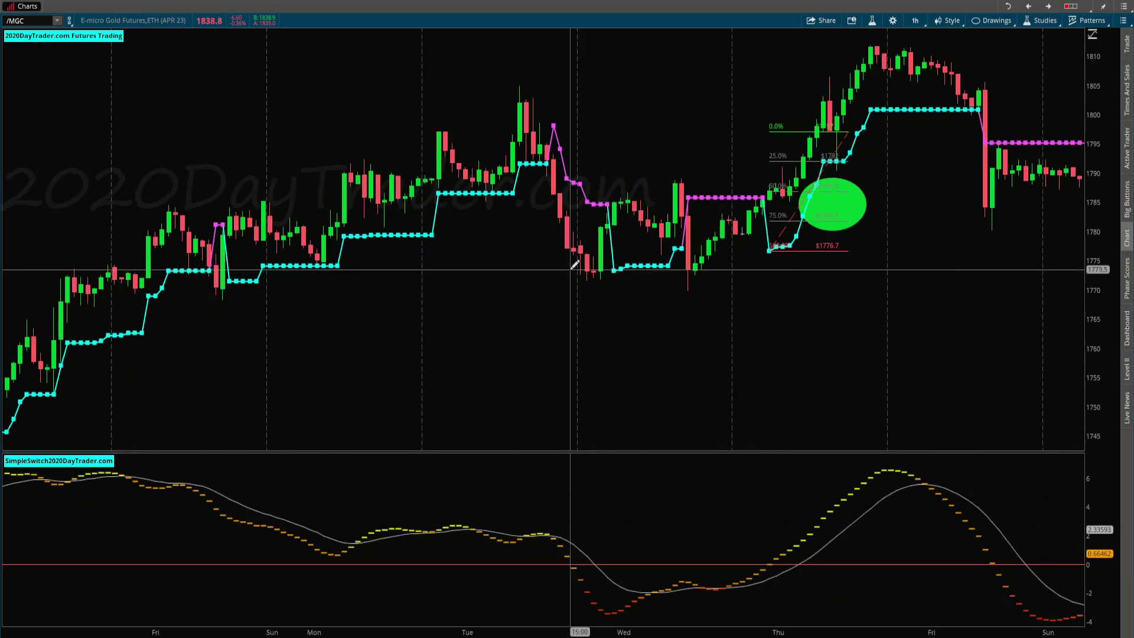
pyautogui.scroll(-10, 588, 261)
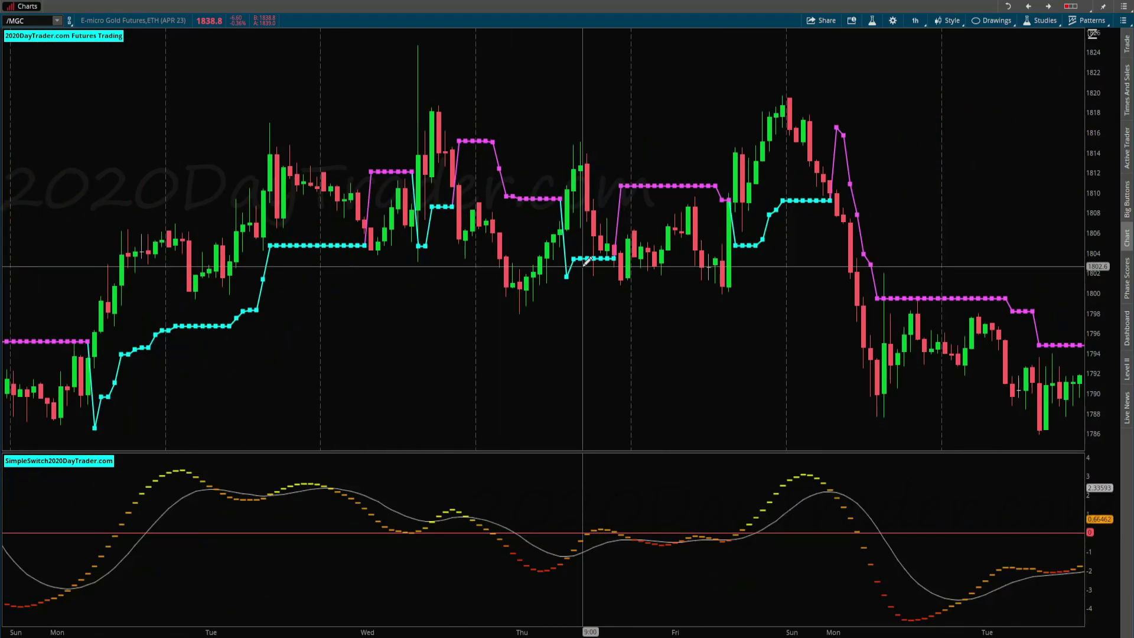
pyautogui.scroll(-5, 583, 265)
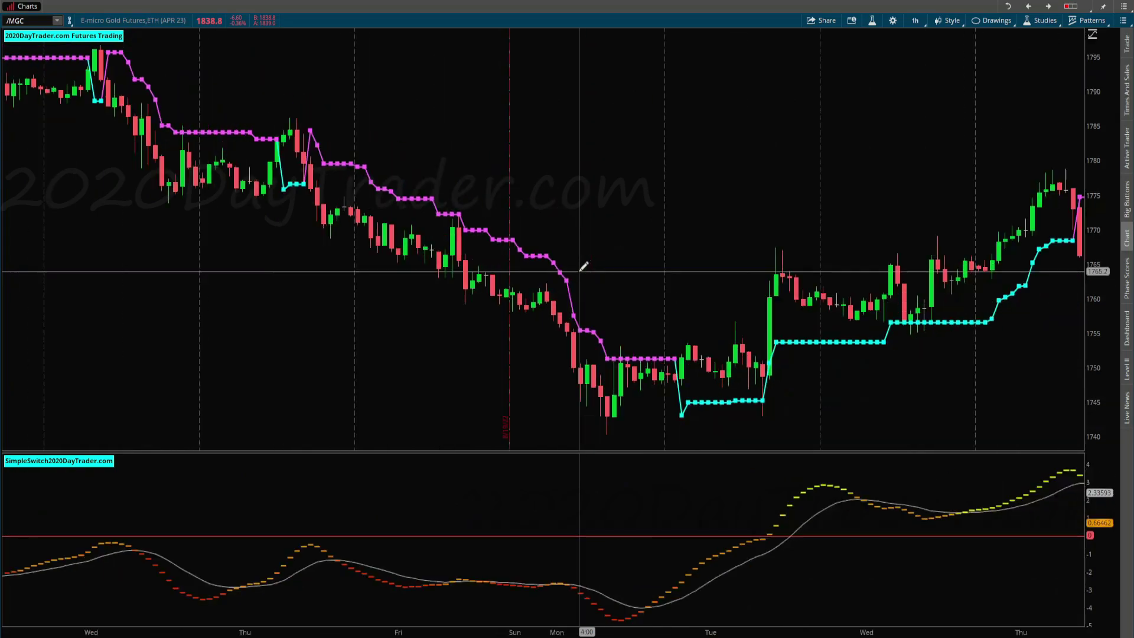
pyautogui.scroll(-8, 579, 270)
pyautogui.scroll(-15, 580, 267)
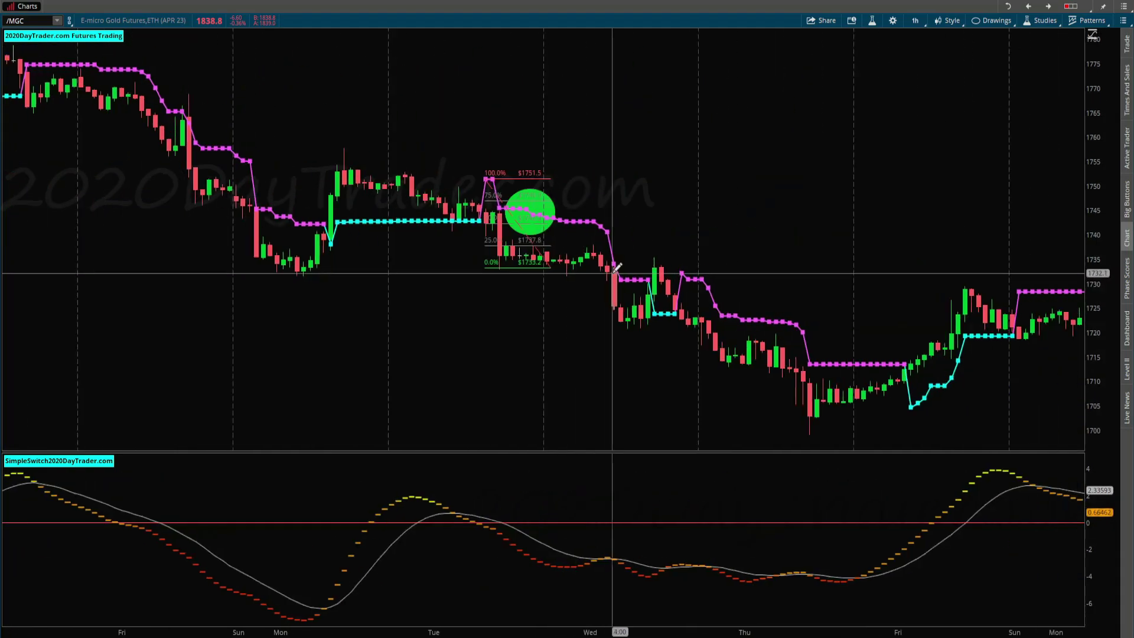
# Examine the September setups on the hourly /MGC chart and rescale the price axis to show the whole grey-marked short setup.
pyautogui.scroll(15, 781, 288)
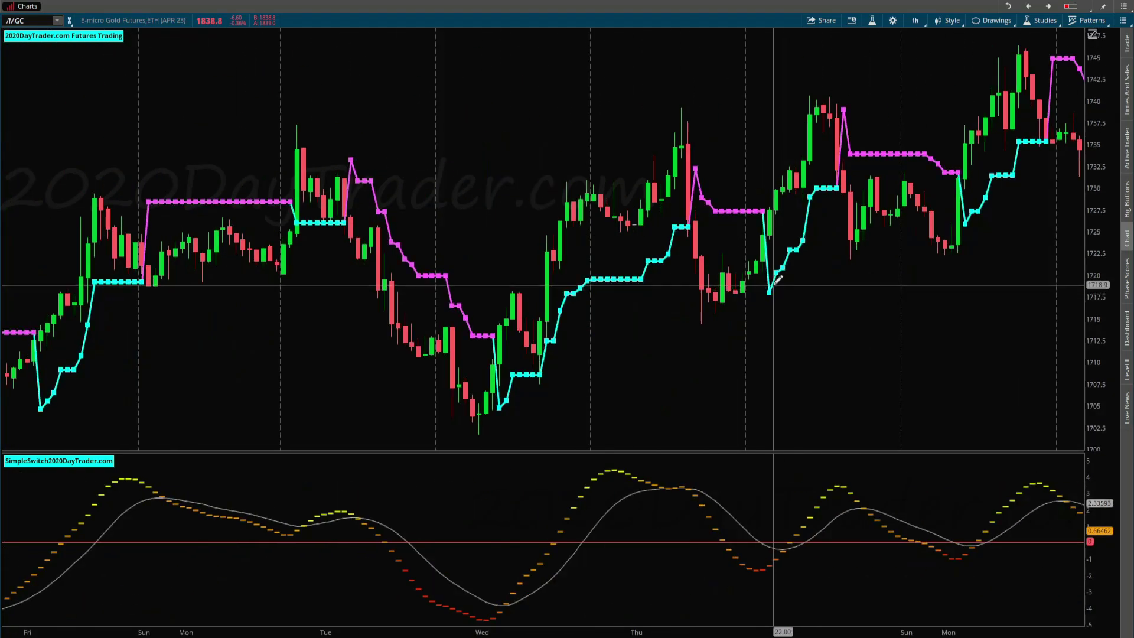
pyautogui.scroll(-12, 763, 271)
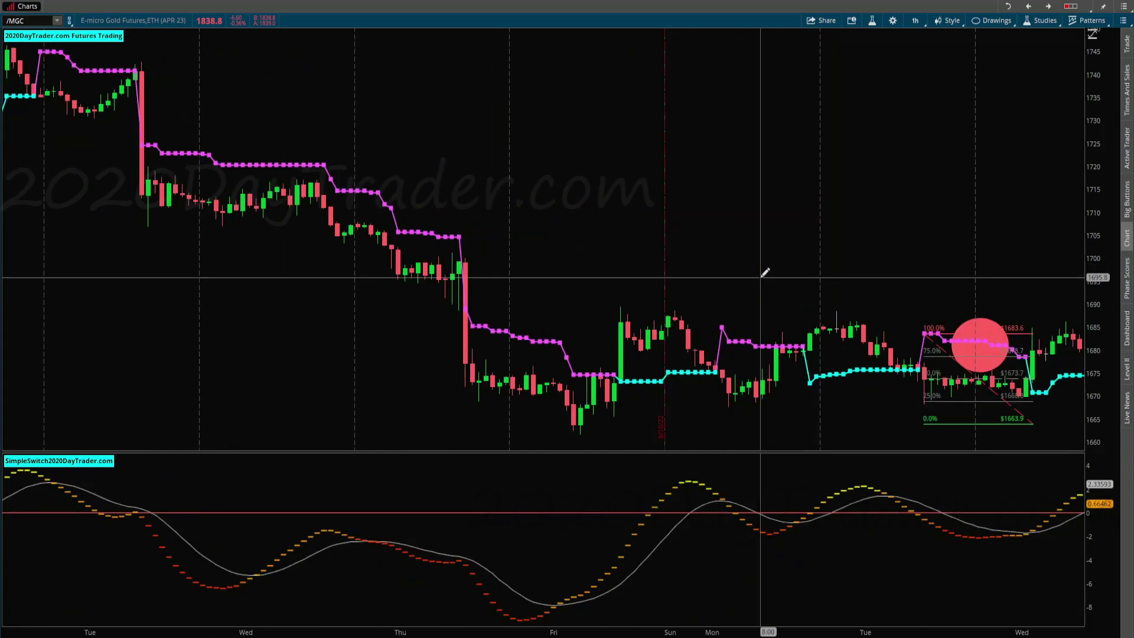
pyautogui.scroll(-12, 765, 273)
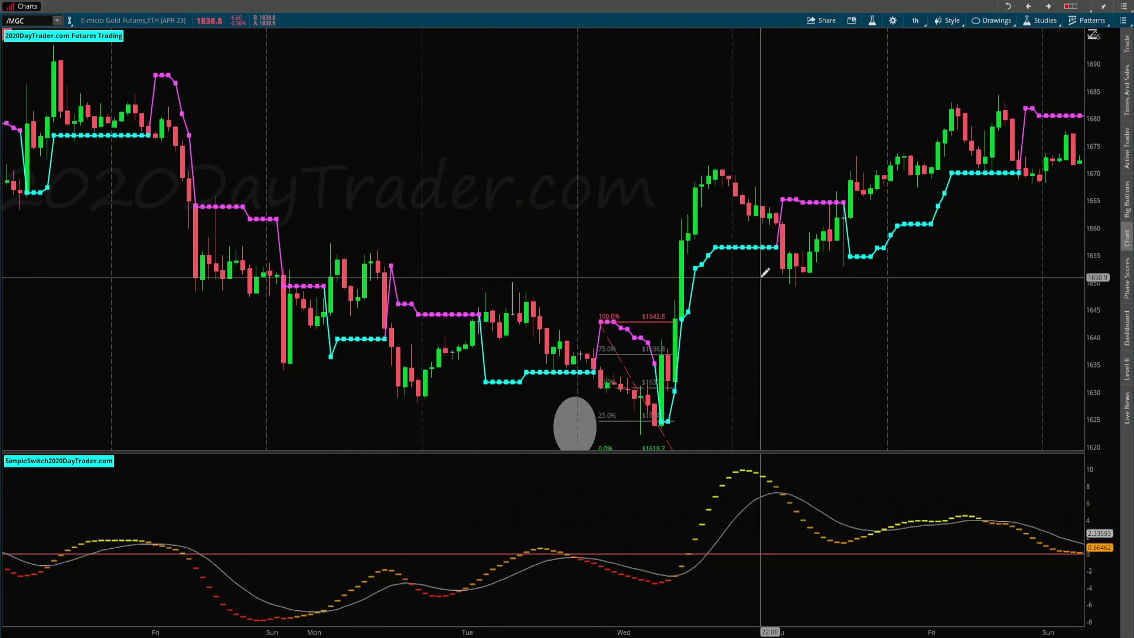
pyautogui.scroll(-2, 765, 272)
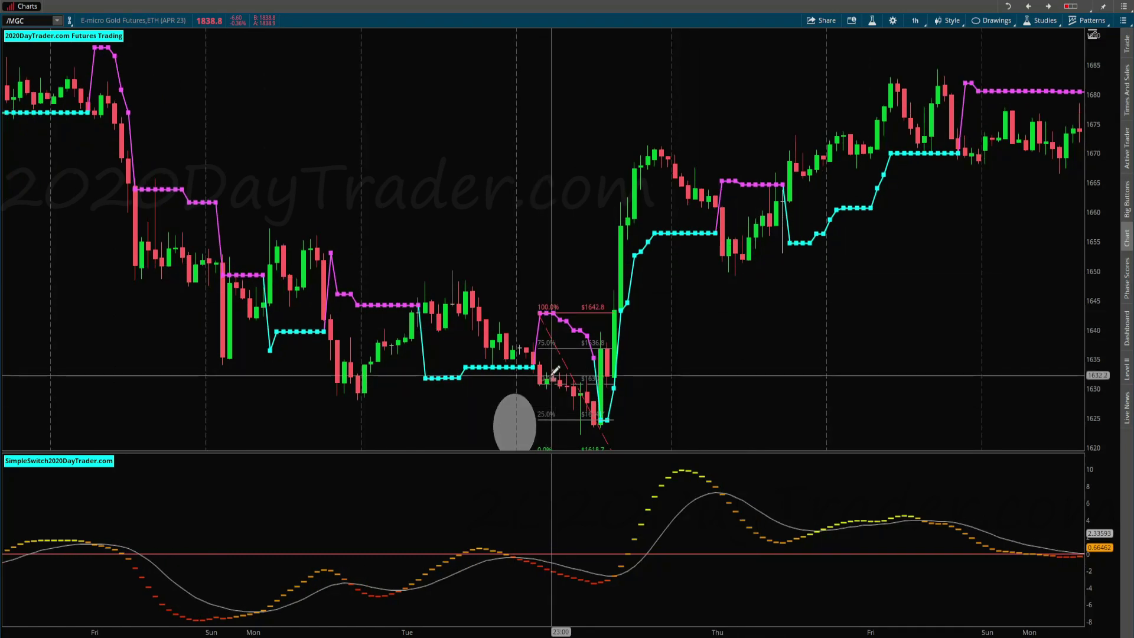
pyautogui.moveTo(1099, 319); pyautogui.dragTo(1099, 355)
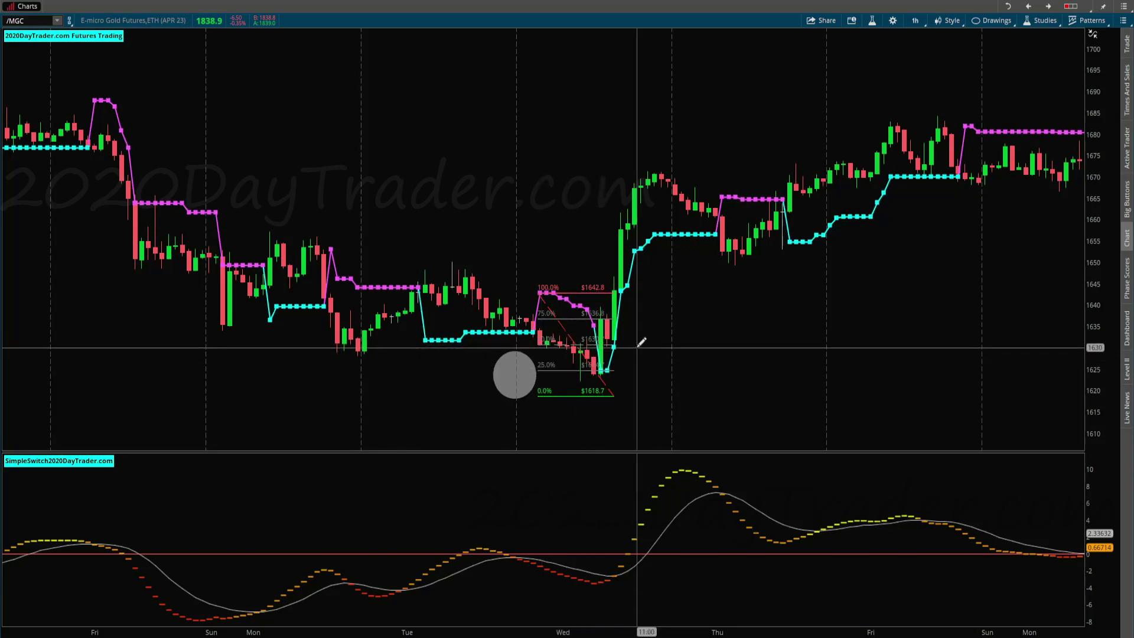
# Compare the grey-marked short setup with the following green-marked long setup on the hourly /MGC chart.
pyautogui.scroll(-5, 573, 340)
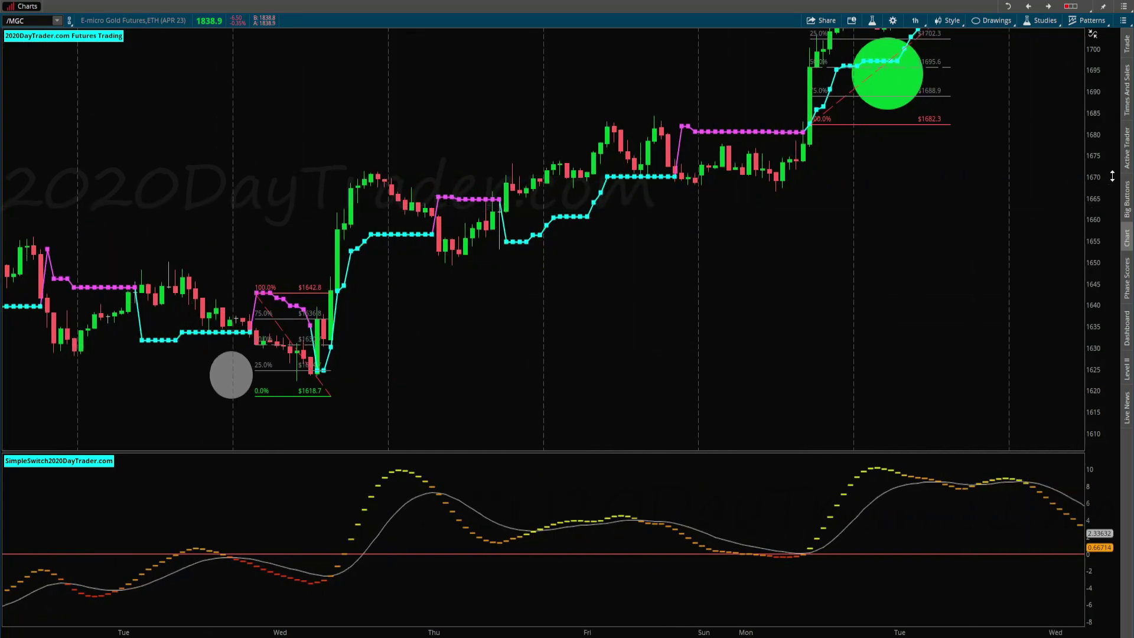
pyautogui.scroll(-6, 777, 337)
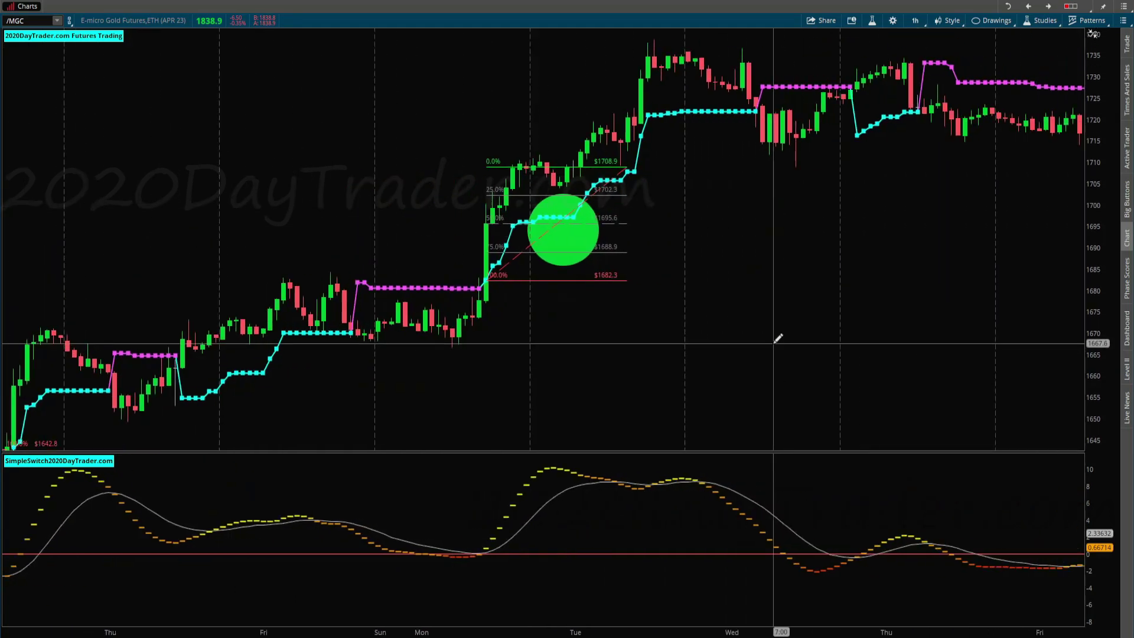
pyautogui.scroll(-4, 778, 337)
pyautogui.scroll(9, 776, 334)
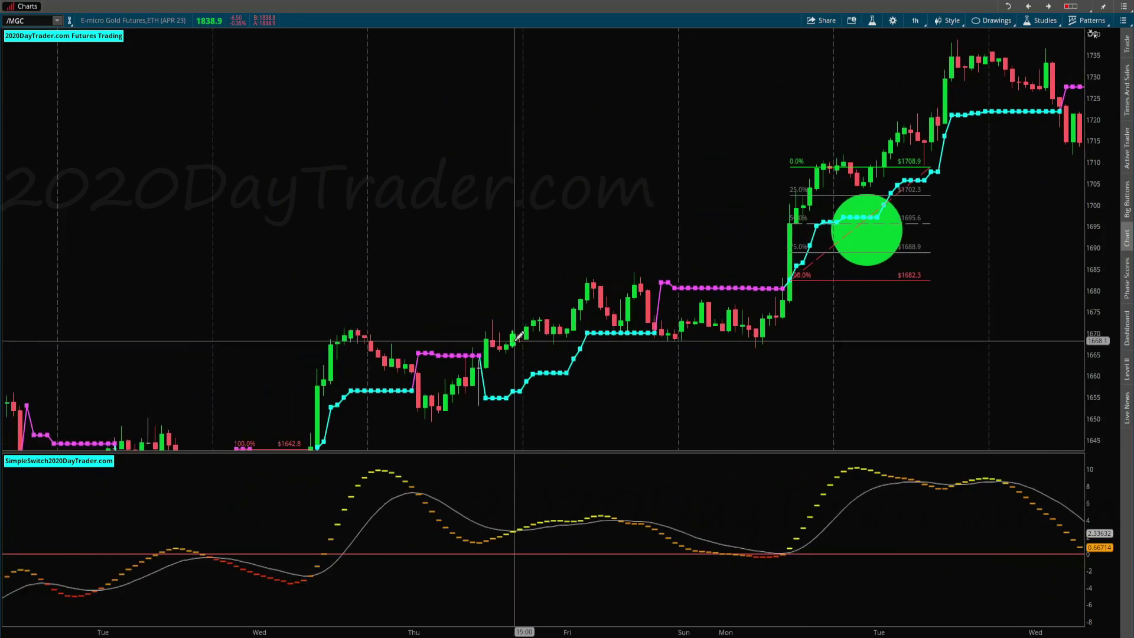
pyautogui.scroll(5, 1108, 331)
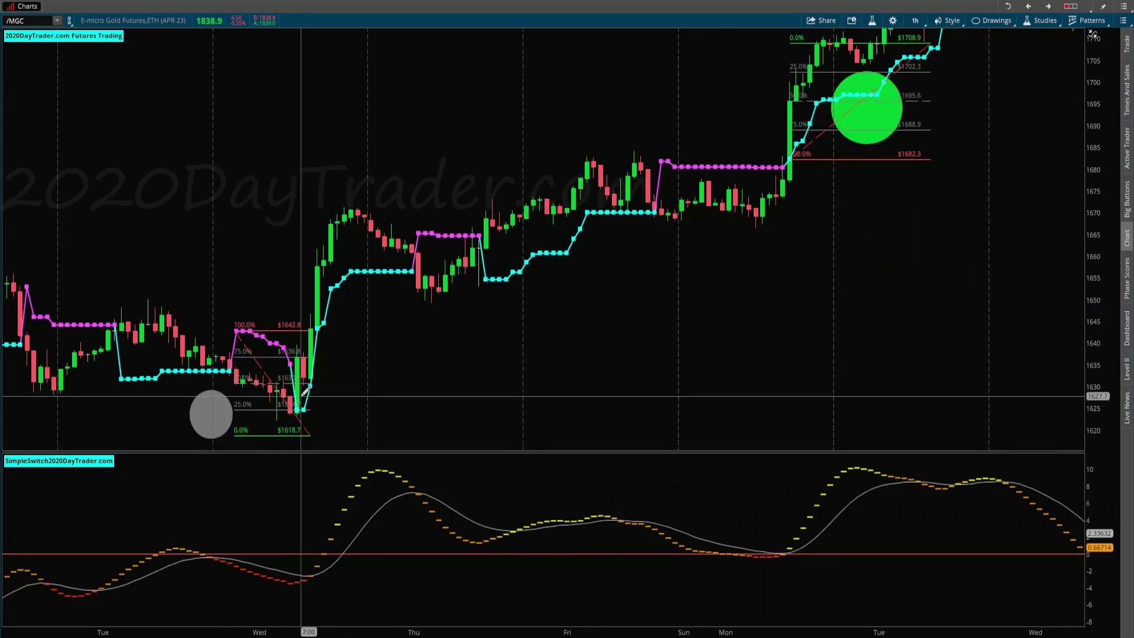
pyautogui.scroll(-5, 555, 406)
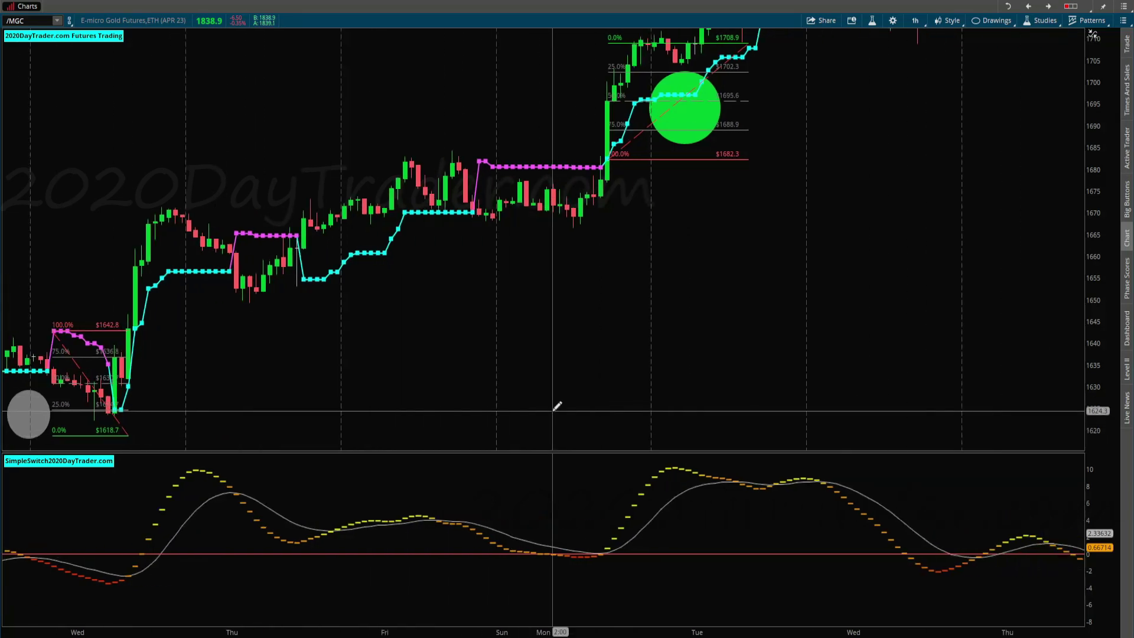
pyautogui.scroll(8, 1097, 227)
pyautogui.scroll(-6, 700, 329)
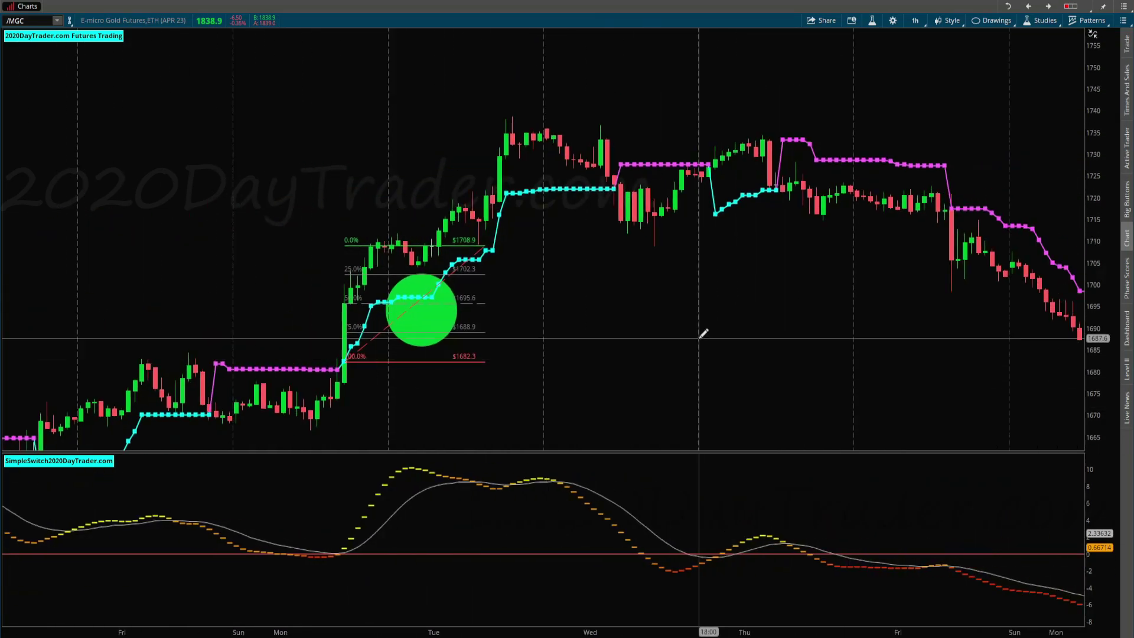
# Examine the red-marked October 12–13 long setup and the sessions following it, shifting the price range to fit them.
pyautogui.scroll(-10, 699, 335)
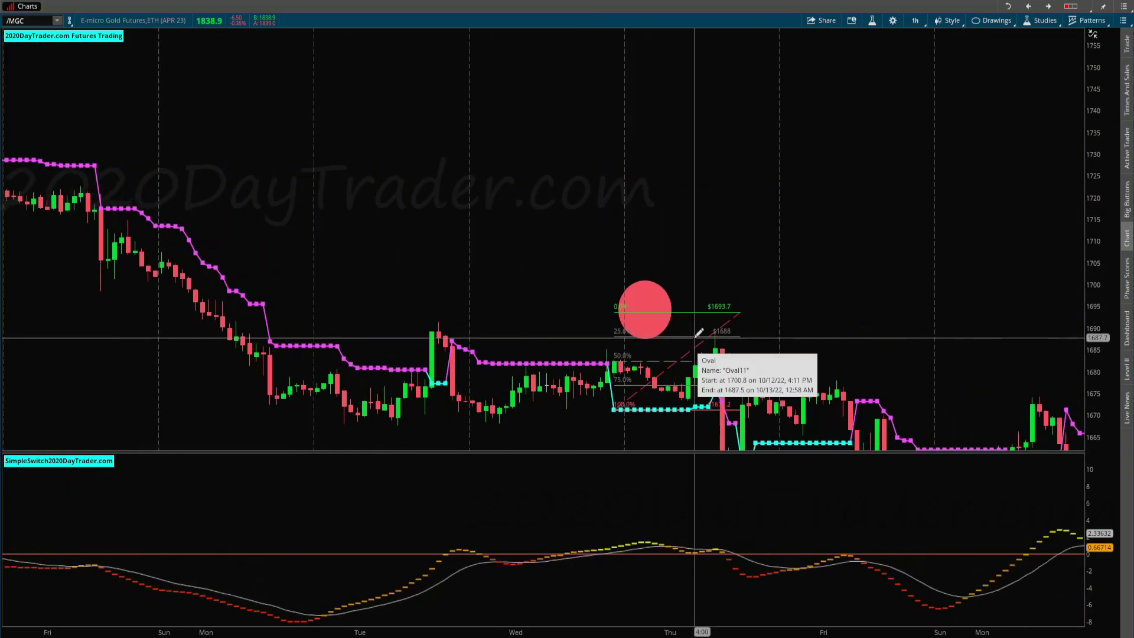
pyautogui.moveTo(1098, 355); pyautogui.dragTo(1099, 227)
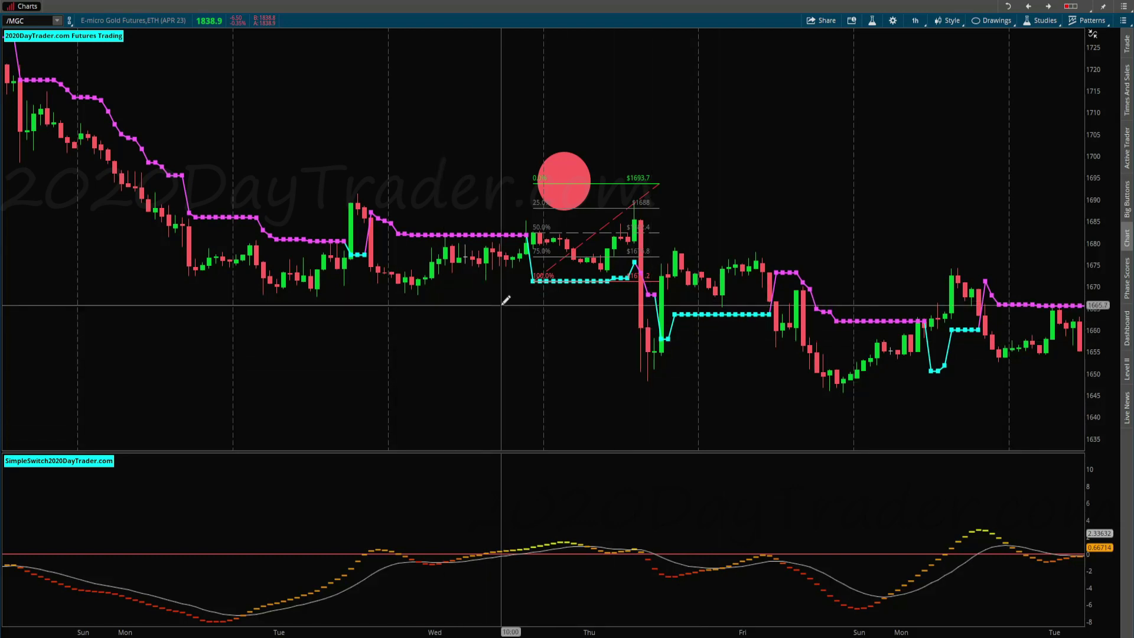
pyautogui.scroll(-3, 503, 299)
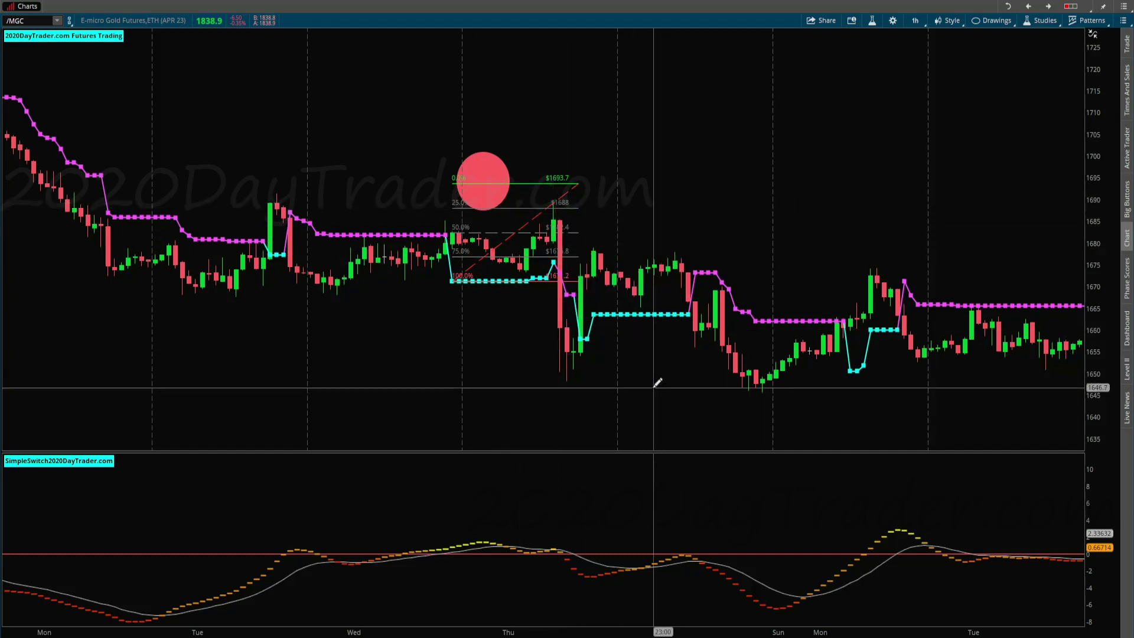
pyautogui.scroll(-20, 636, 380)
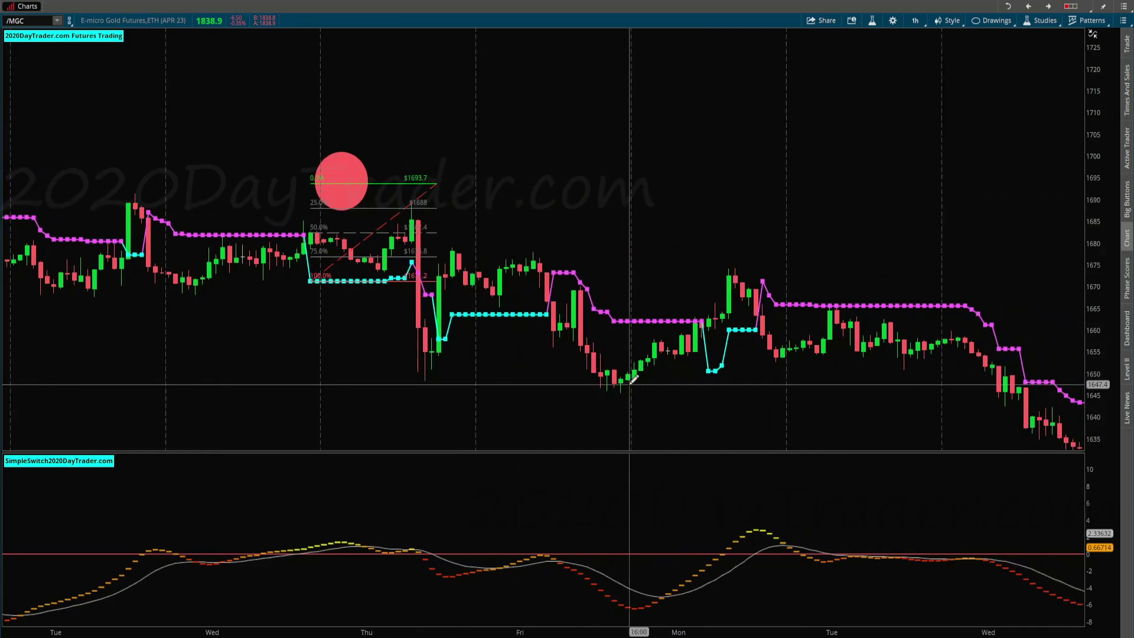
# Restore the automatic price scale and review the hourly /MGC chart through October to the next green-marked setup.
pyautogui.rightClick(1087, 35)
pyautogui.click(1046, 60)
pyautogui.scroll(-15, 824, 260)
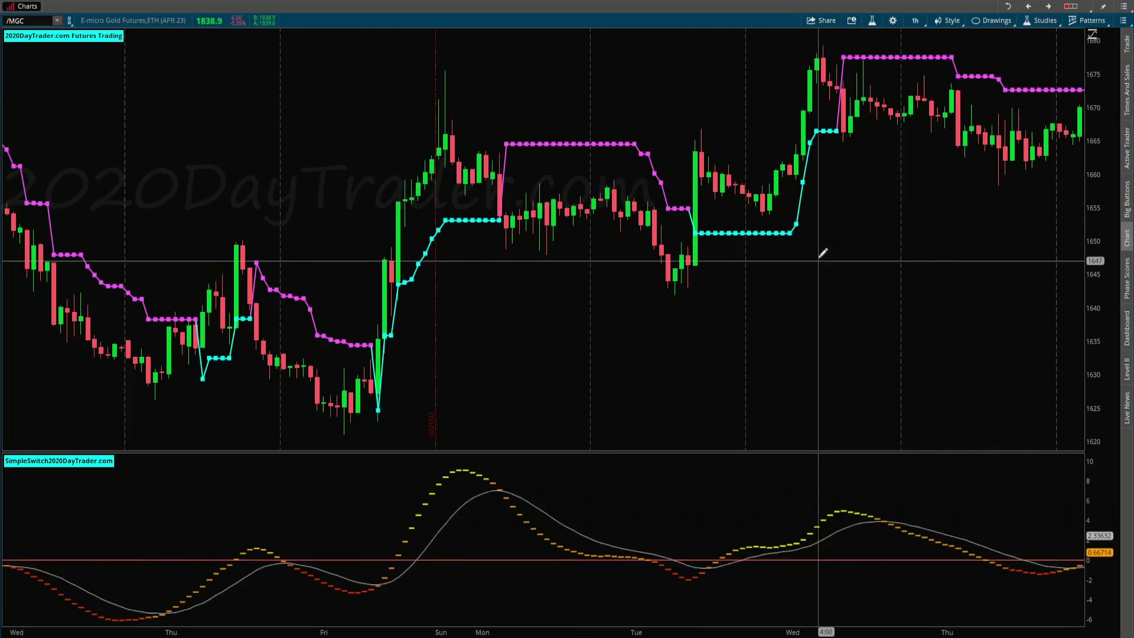
pyautogui.scroll(-20, 823, 253)
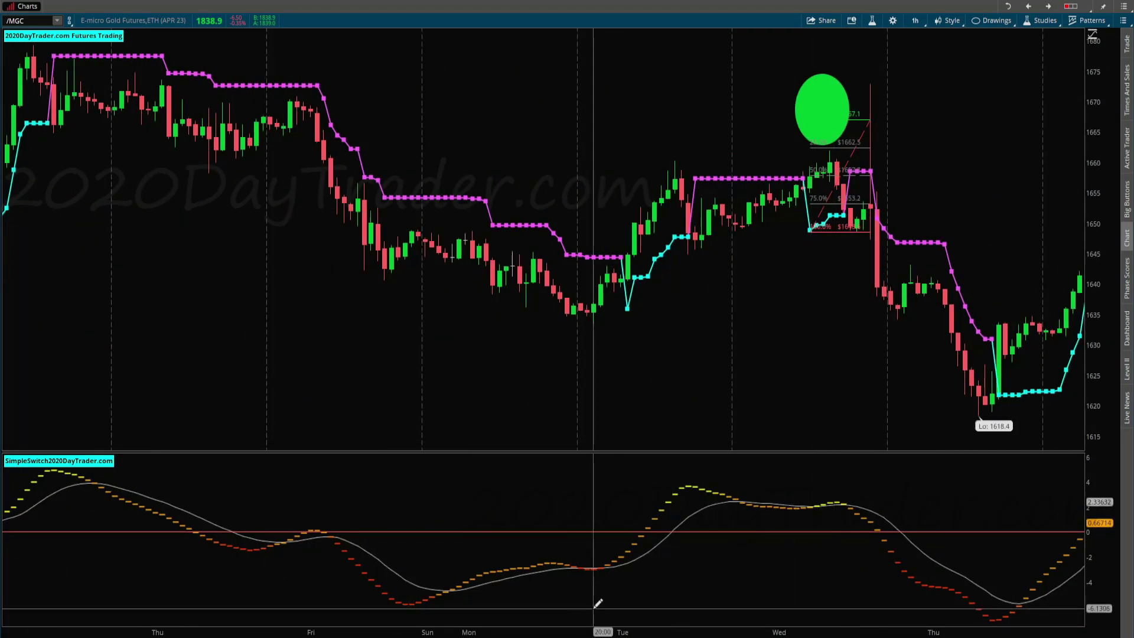
# Recolour the grey ellipse marking the long setup that starts at 1781.2 on the hourly /MGC chart to green.
pyautogui.scroll(-20, 598, 603)
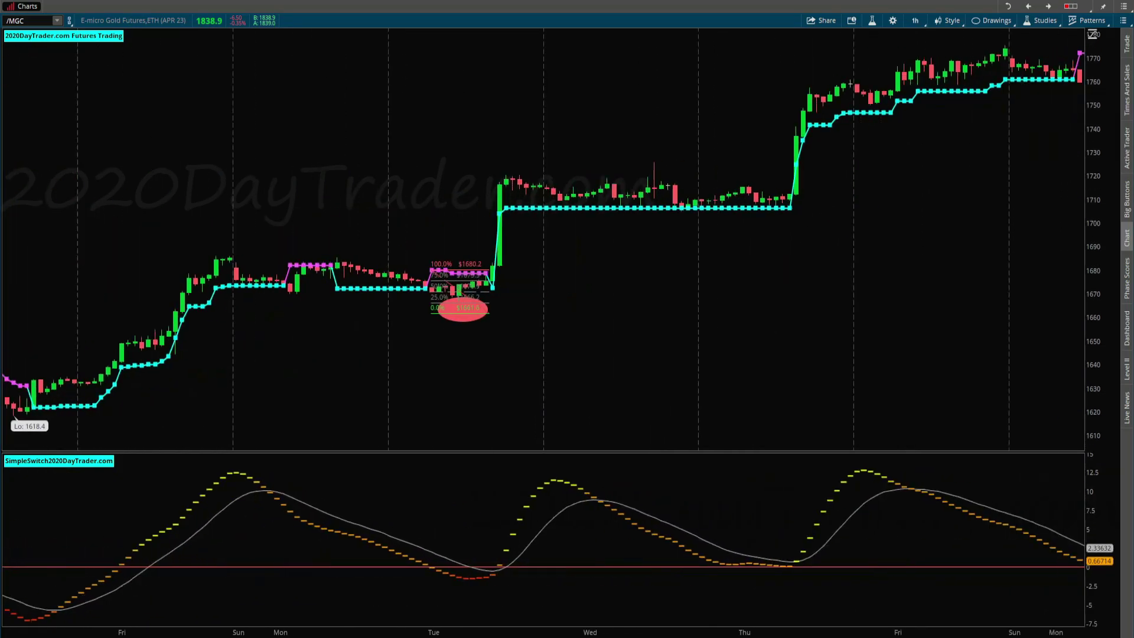
pyautogui.scroll(20, 544, 237)
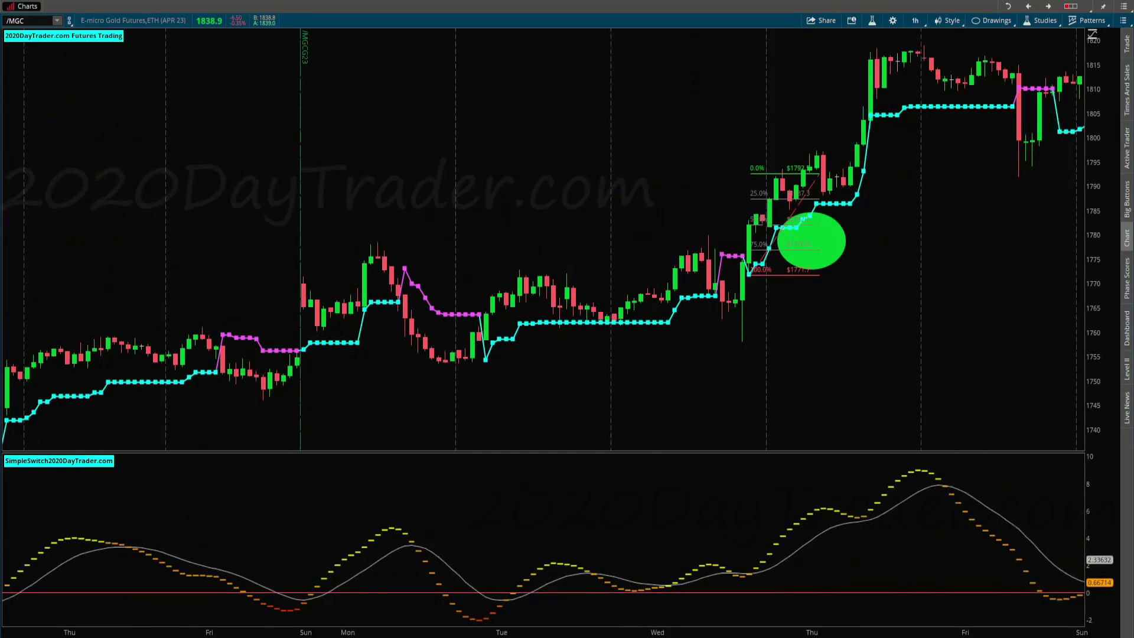
pyautogui.scroll(-20, 544, 236)
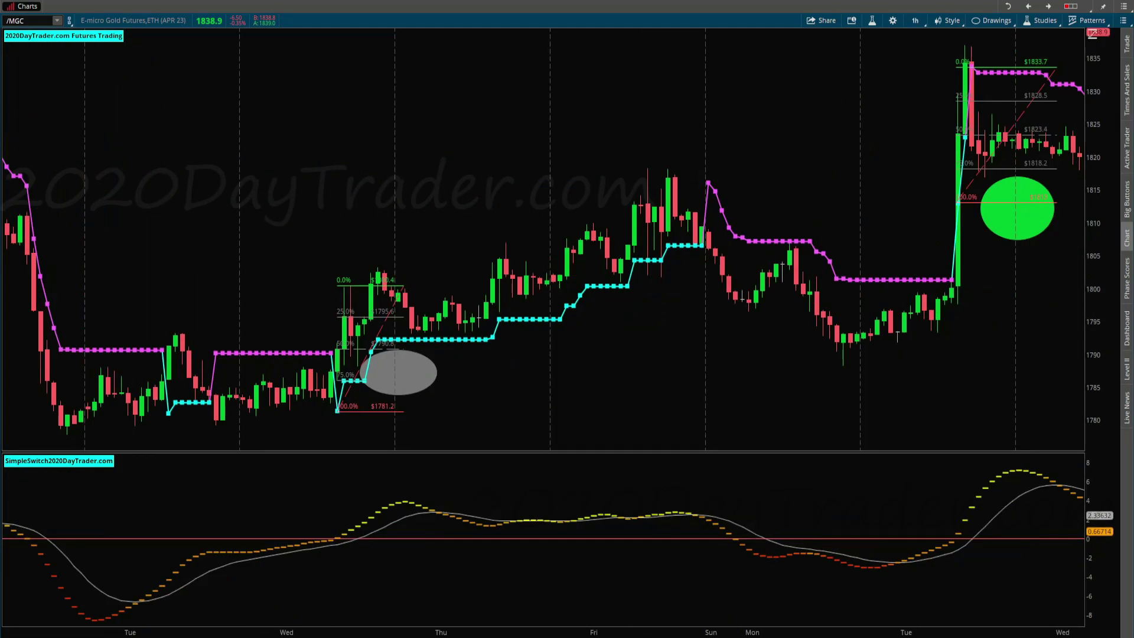
pyautogui.scroll(-5, 544, 236)
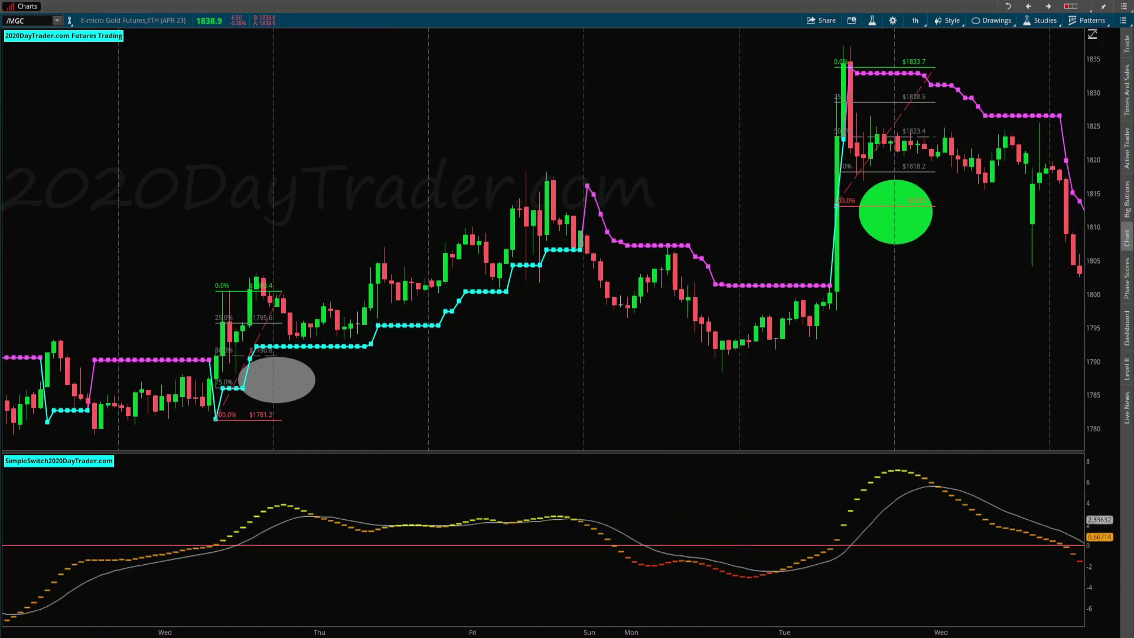
pyautogui.rightClick(295, 391)
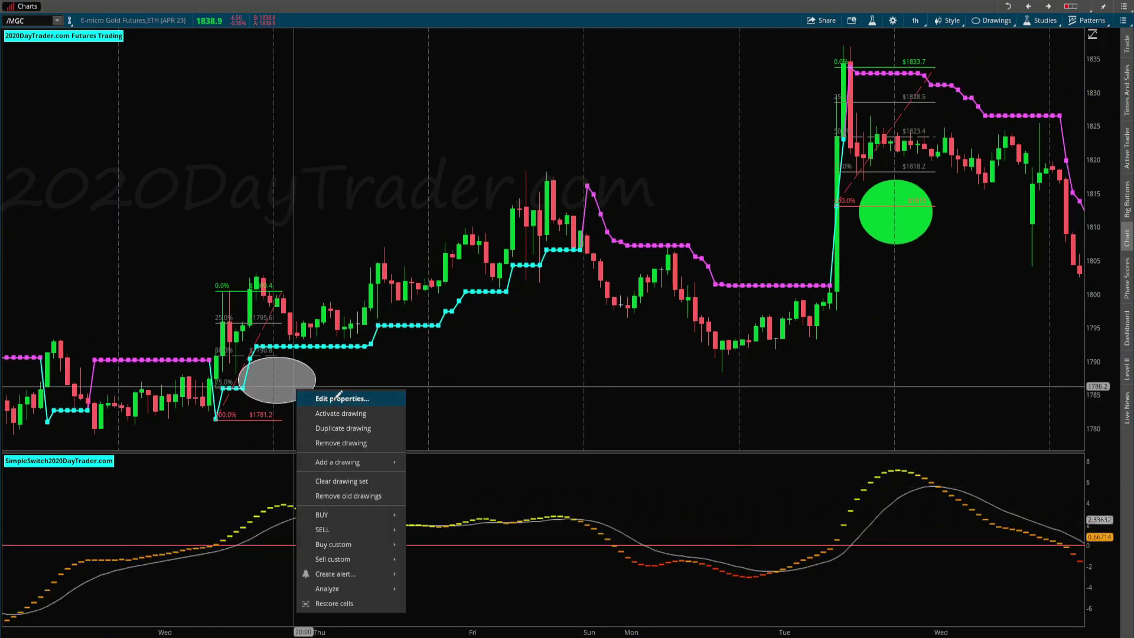
pyautogui.click(490, 385)
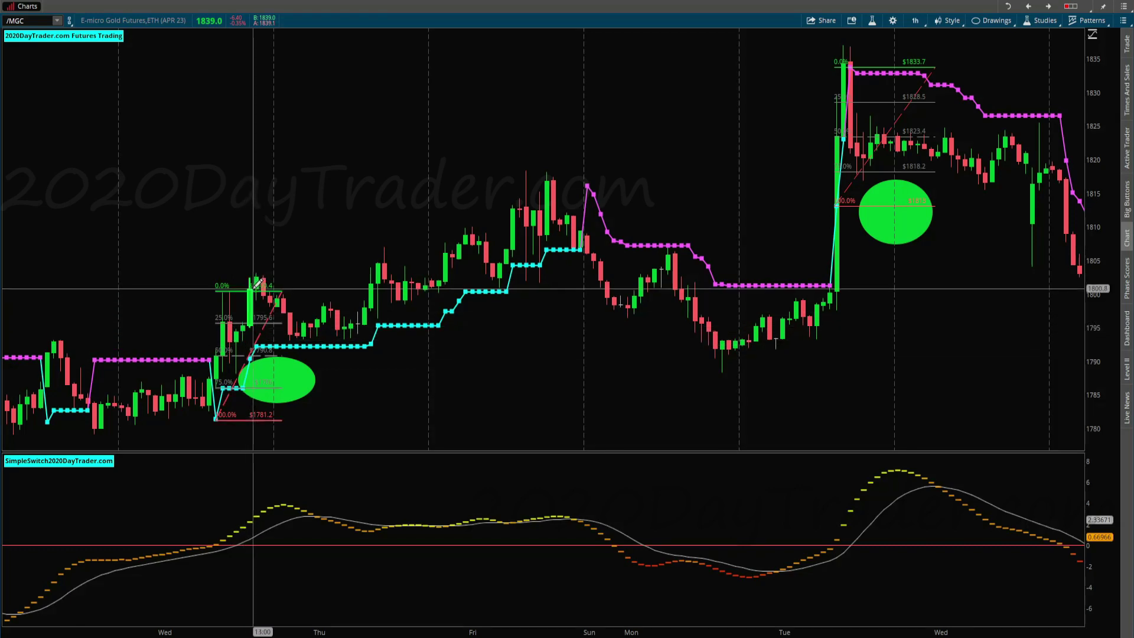
# Review the green-marked setups on the hourly /MGC chart through the year change up to the red-marked short setup near 1920.
pyautogui.scroll(-6, 373, 353)
pyautogui.scroll(-15, 374, 352)
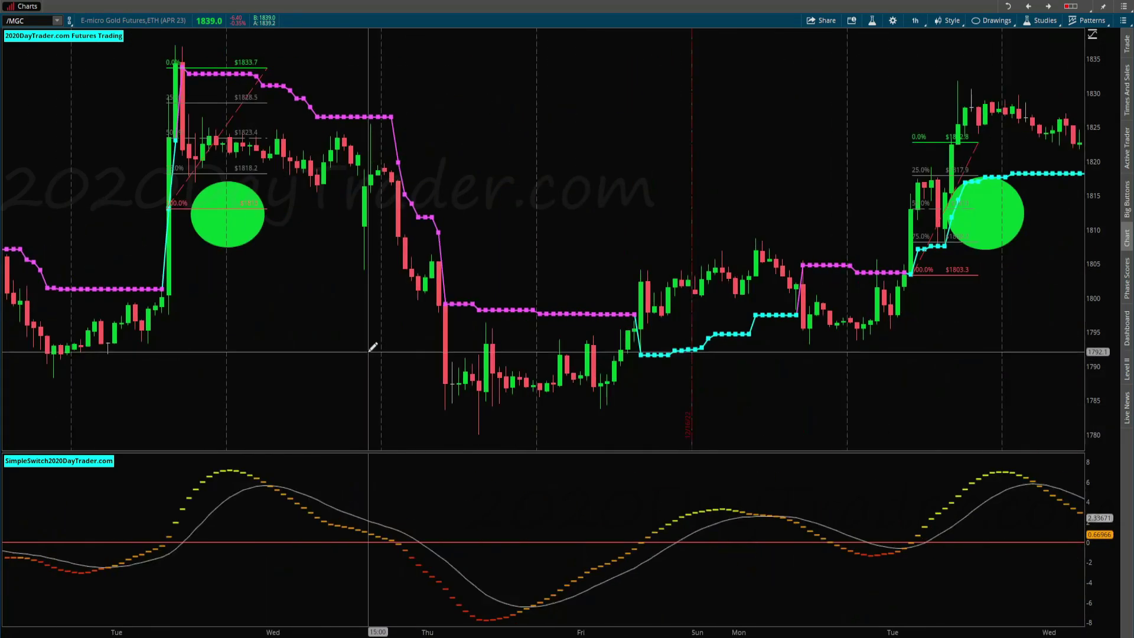
pyautogui.scroll(-15, 675, 352)
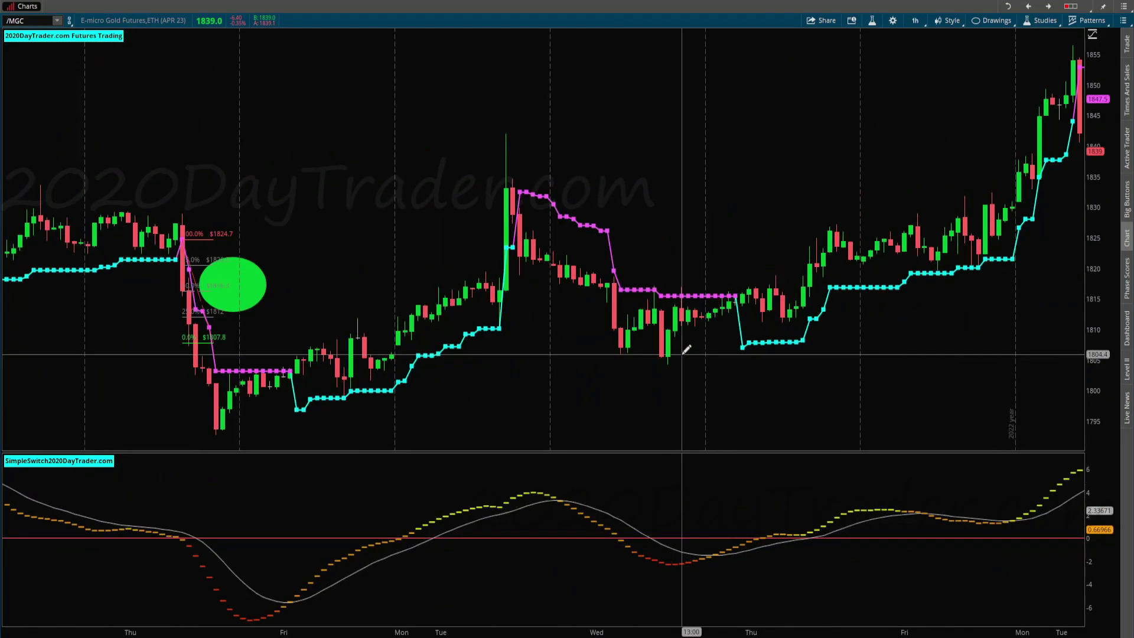
pyautogui.scroll(-15, 684, 345)
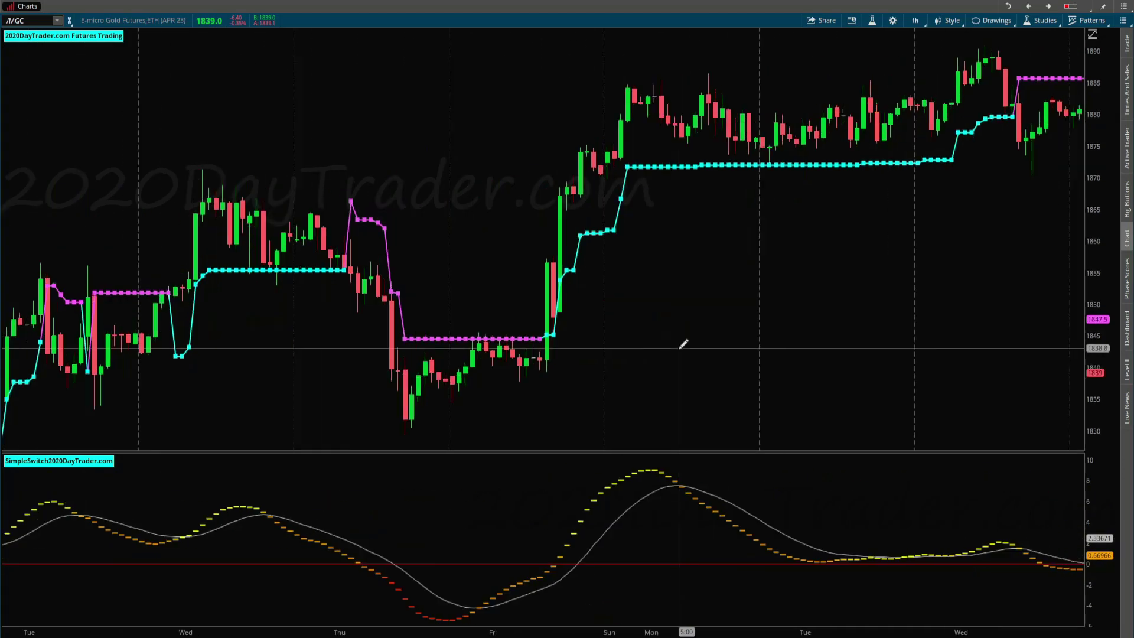
pyautogui.scroll(-15, 684, 349)
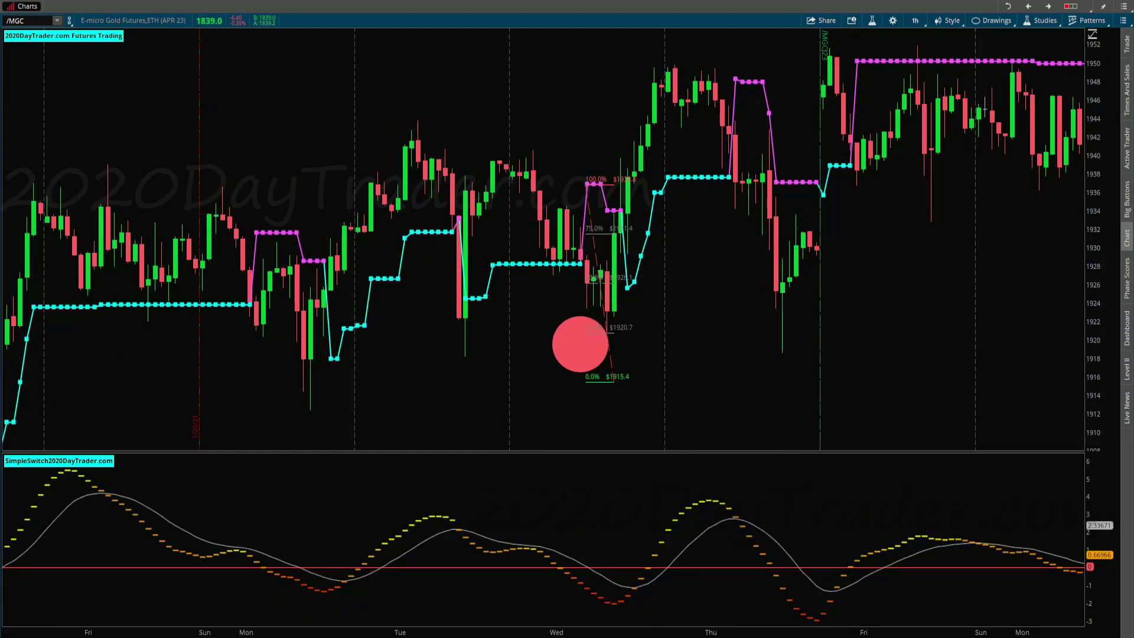
pyautogui.scroll(-15, 543, 237)
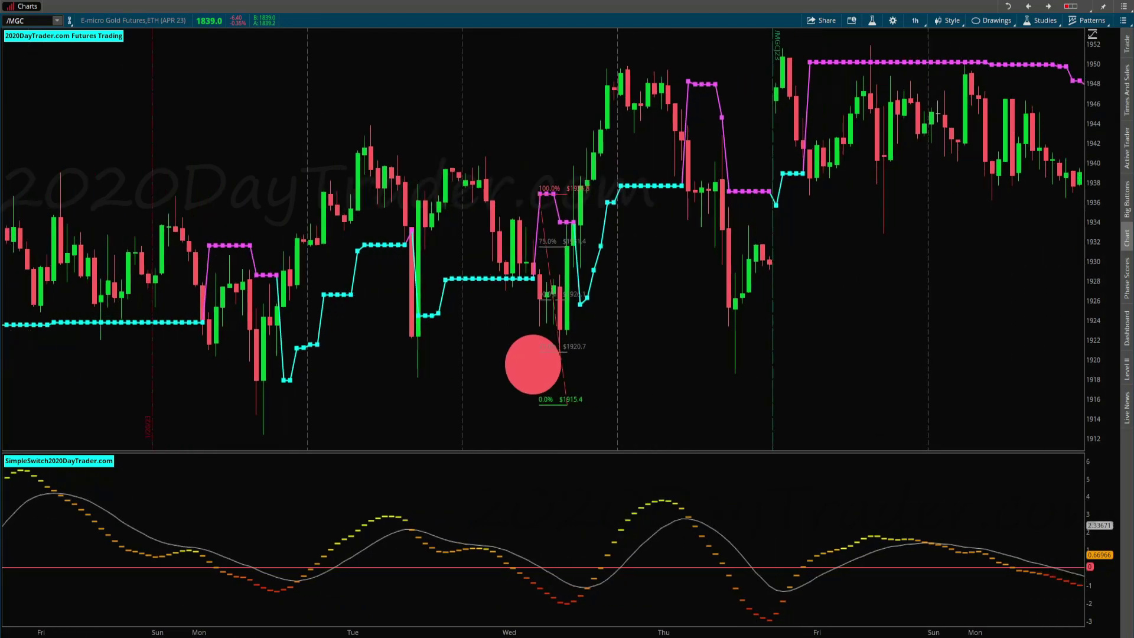
# Examine the remaining grey-marked setups and the last green-marked short setup on the hourly /MGC chart through to the latest bars.
pyautogui.scroll(-15, 544, 237)
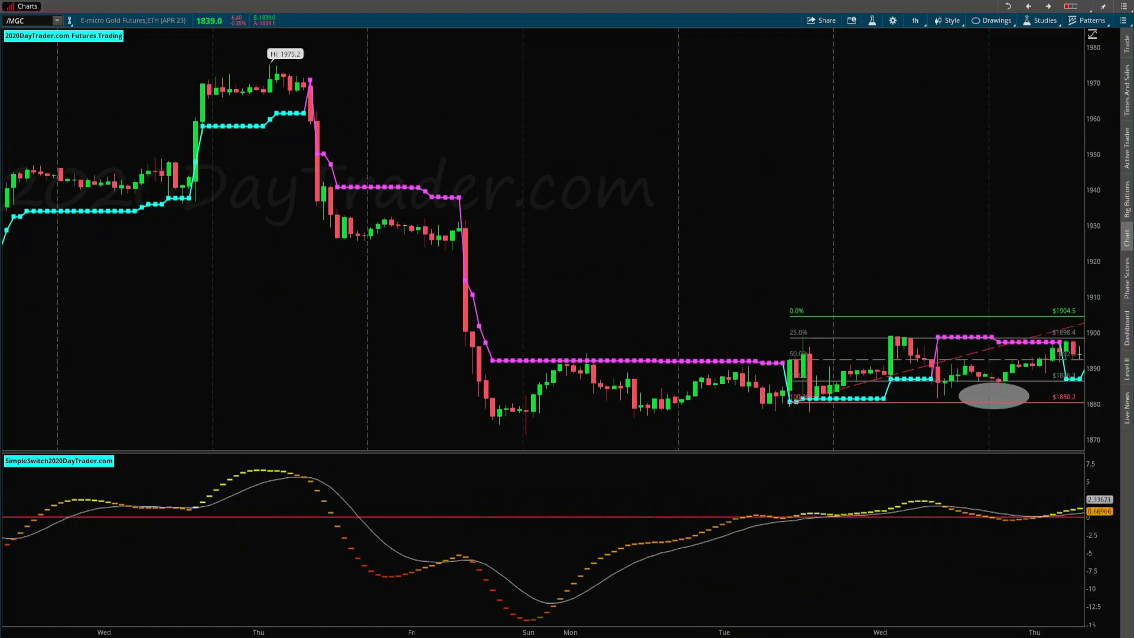
pyautogui.scroll(-15, 544, 237)
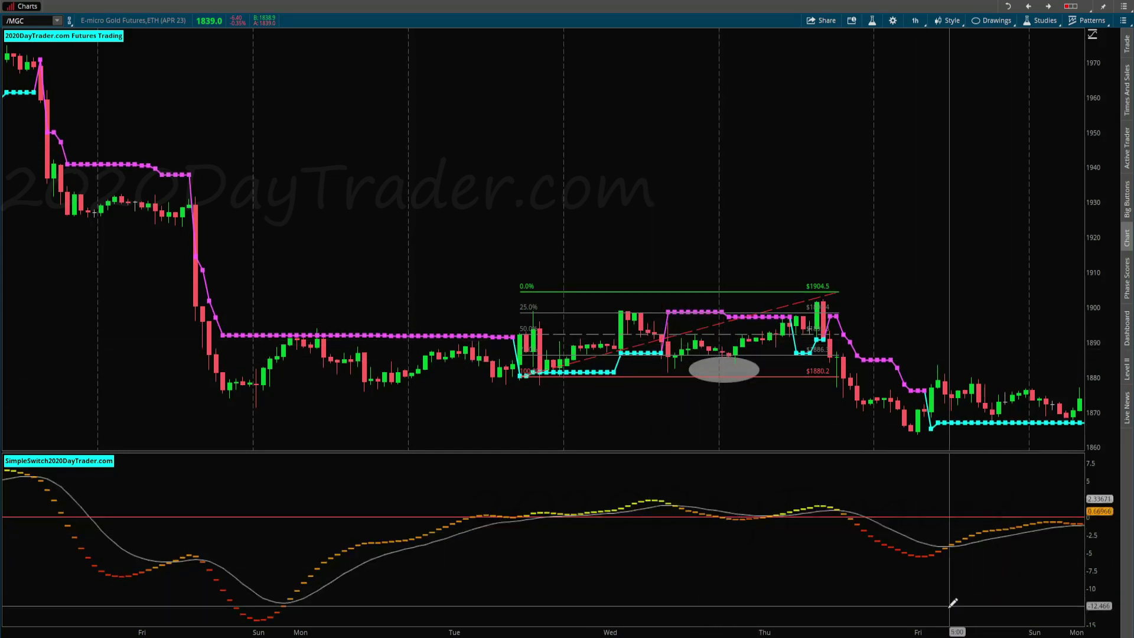
pyautogui.scroll(-10, 543, 236)
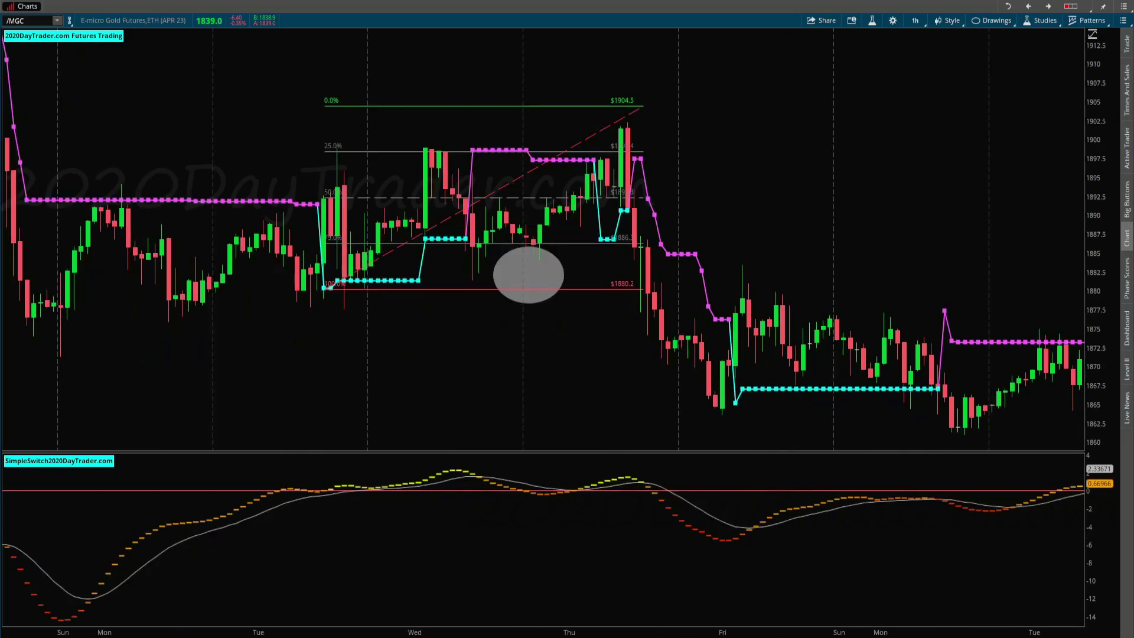
pyautogui.scroll(-10, 544, 236)
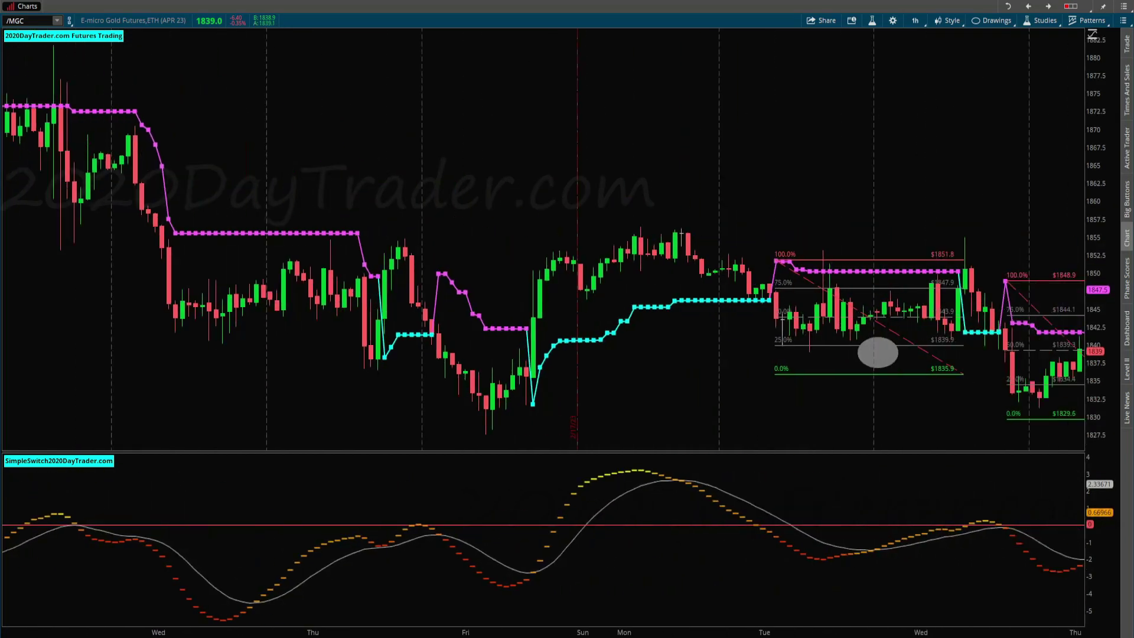
pyautogui.scroll(-3, 544, 236)
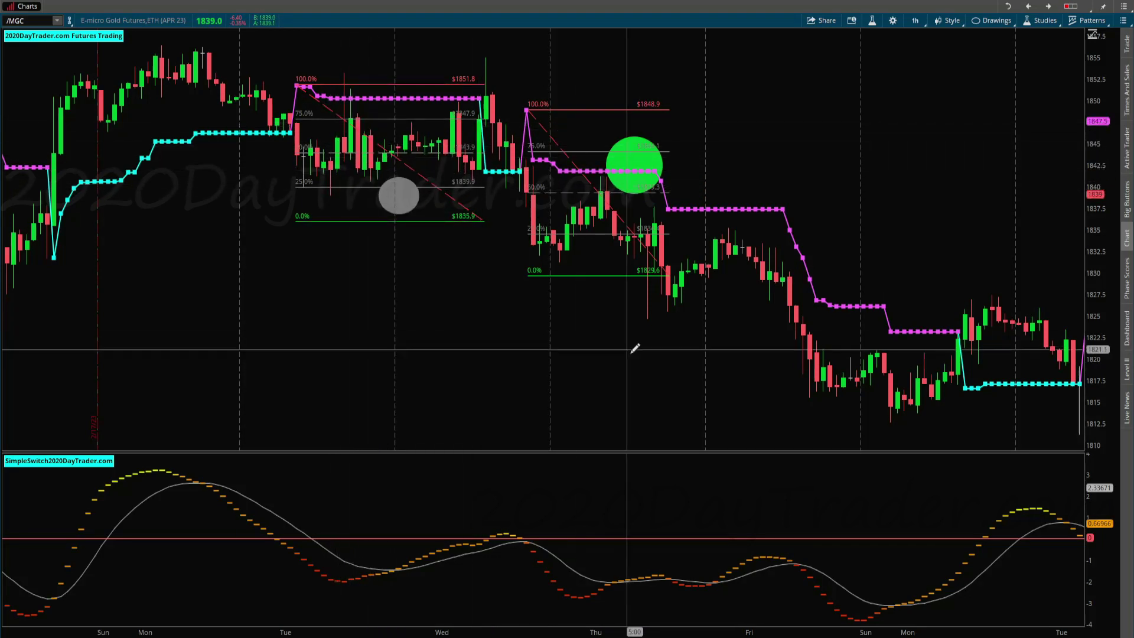
pyautogui.scroll(-10, 918, 620)
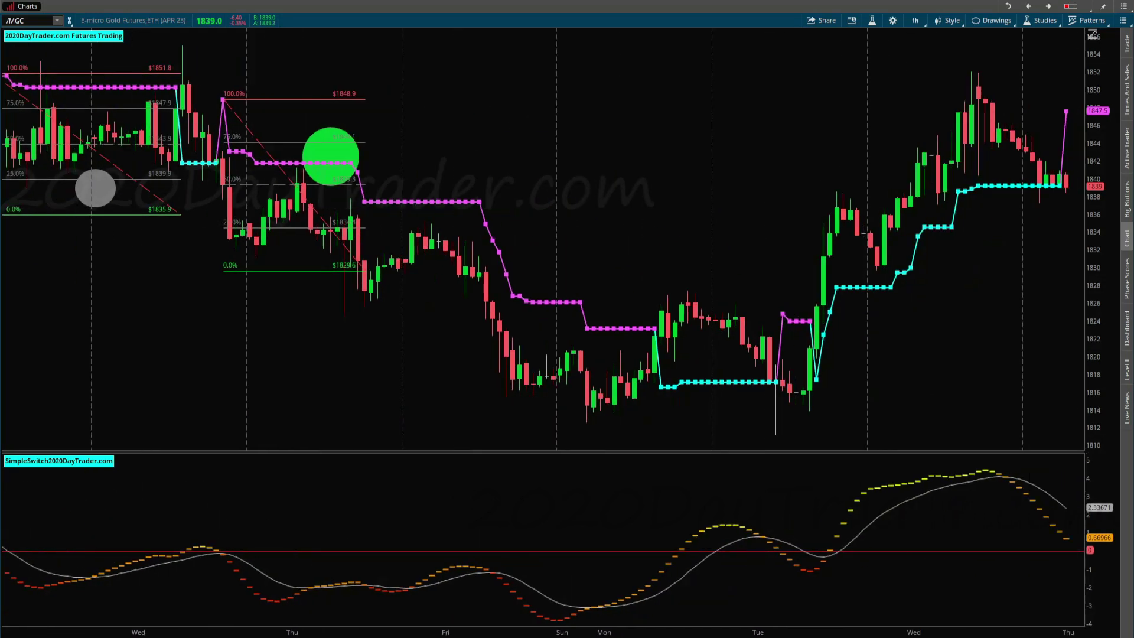
pyautogui.scroll(2, 918, 620)
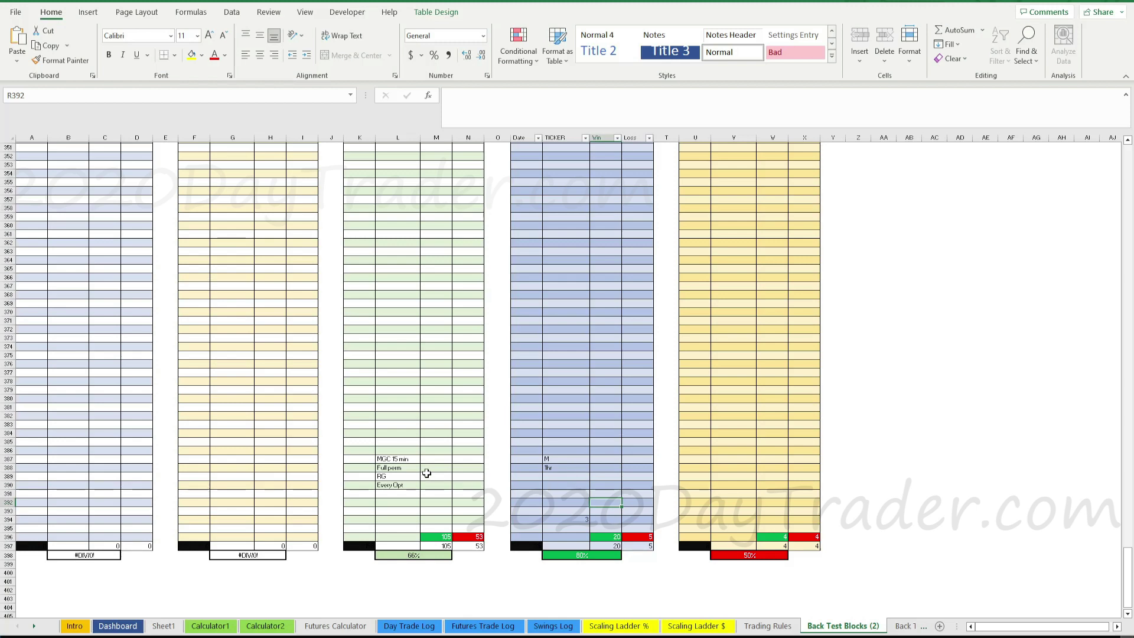
# Switch to the Excel workbook and enter the notes Full, Ladder and Every below 1hr in the blue back-test block, cells Q389 to Q391.
pyautogui.click(555, 477)
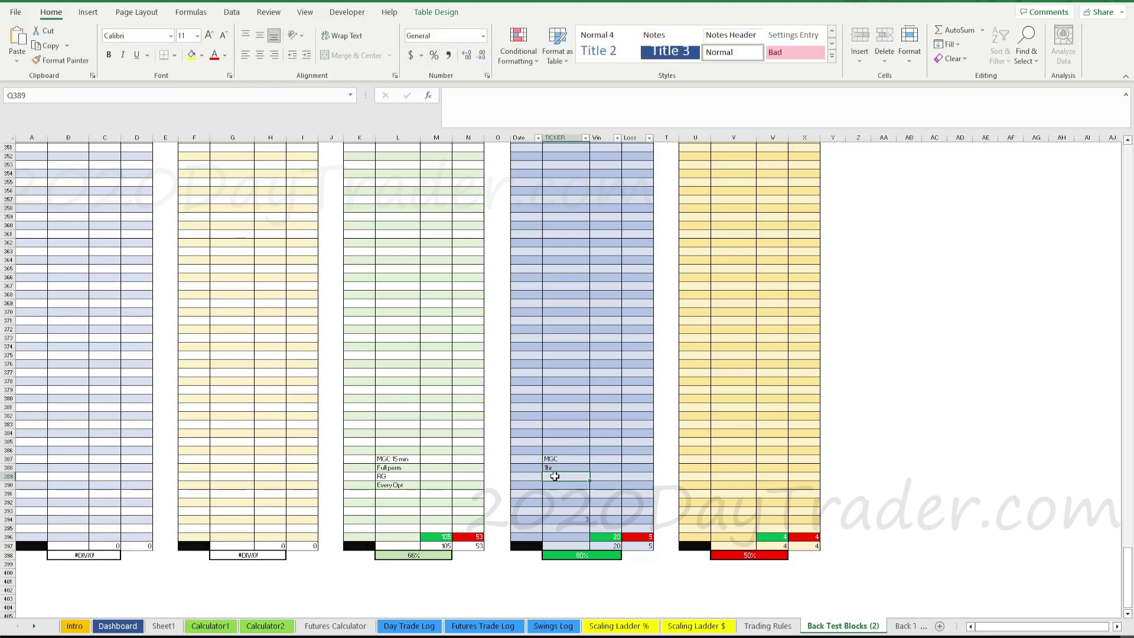
pyautogui.write('Ladder')
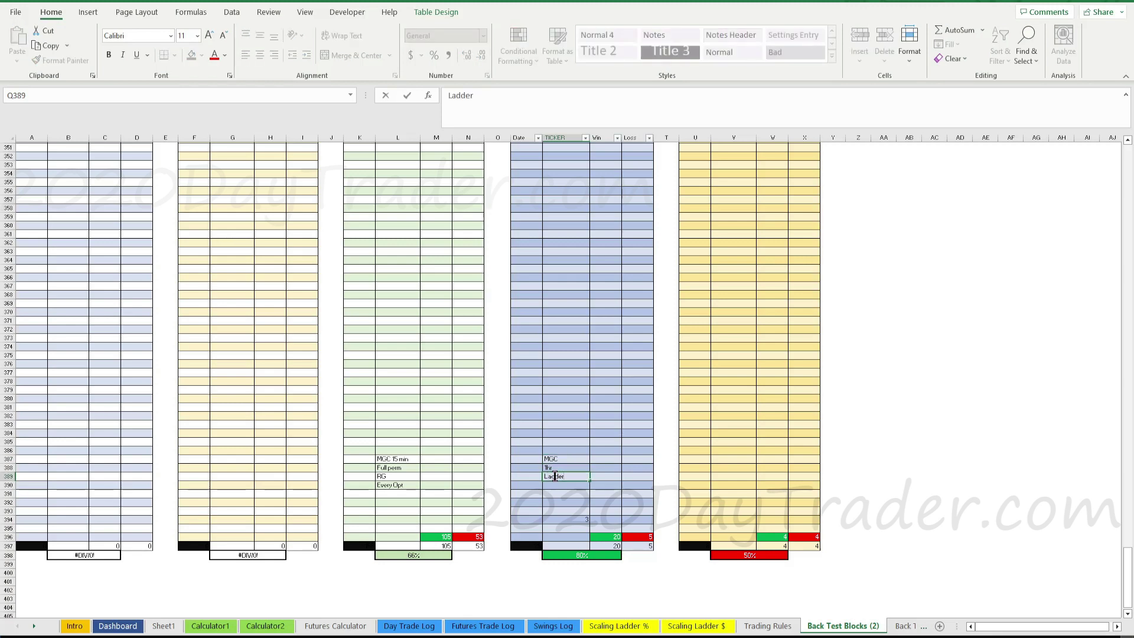
pyautogui.hotkey('ctrl', 'Return')
pyautogui.press('Return')
pyautogui.write('Ladder')
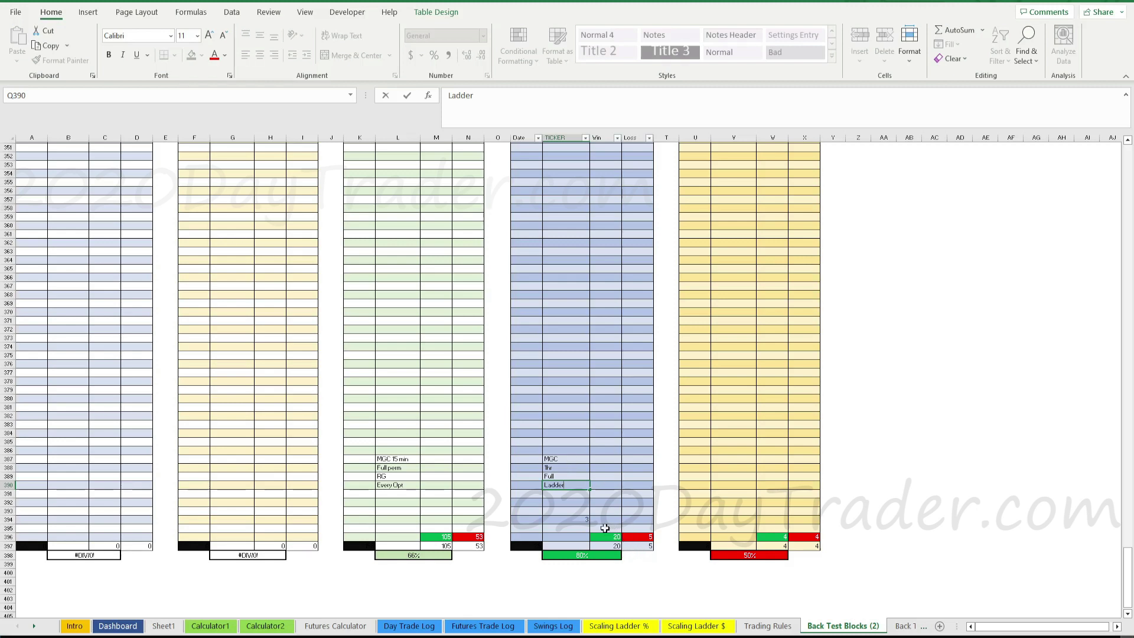
pyautogui.click(555, 494)
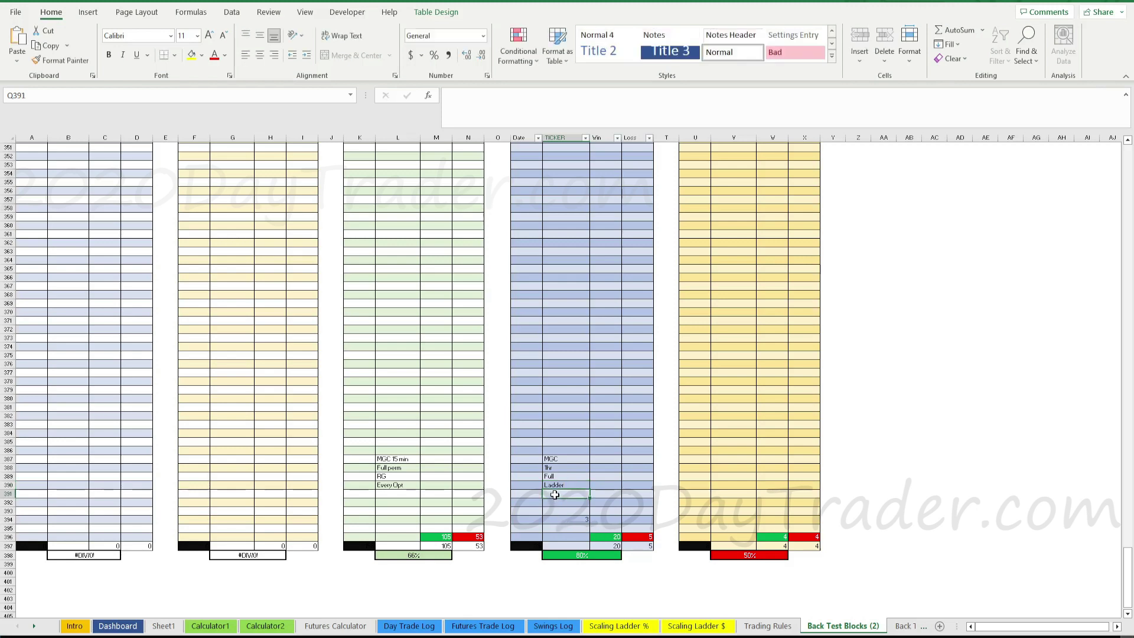
pyautogui.write('Ev')
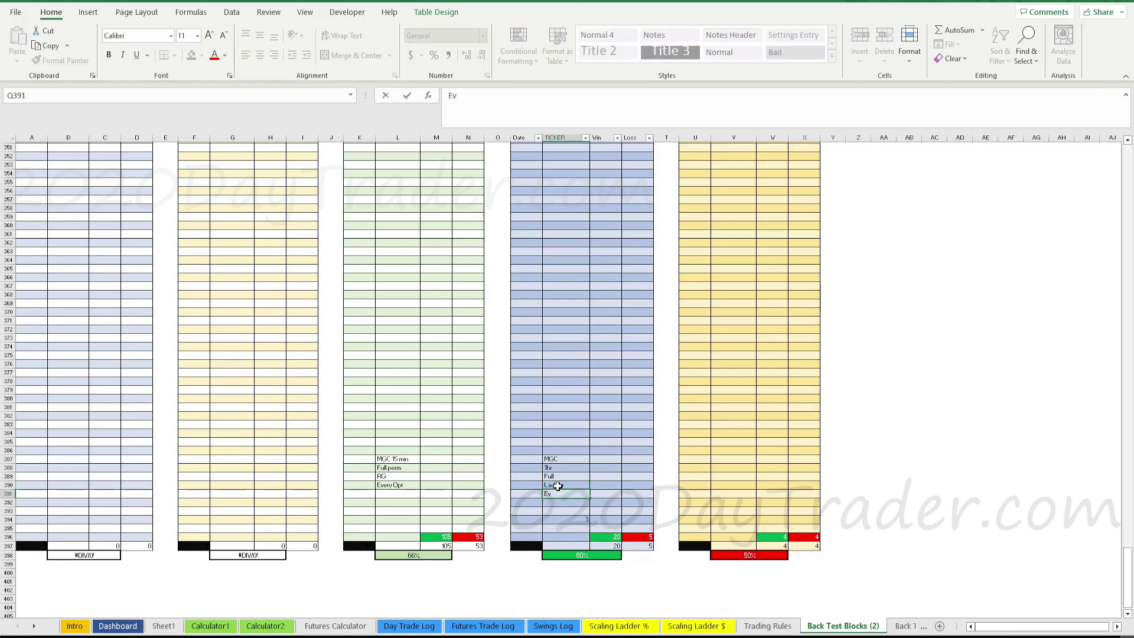
pyautogui.write('ey')
pyautogui.click(609, 511)
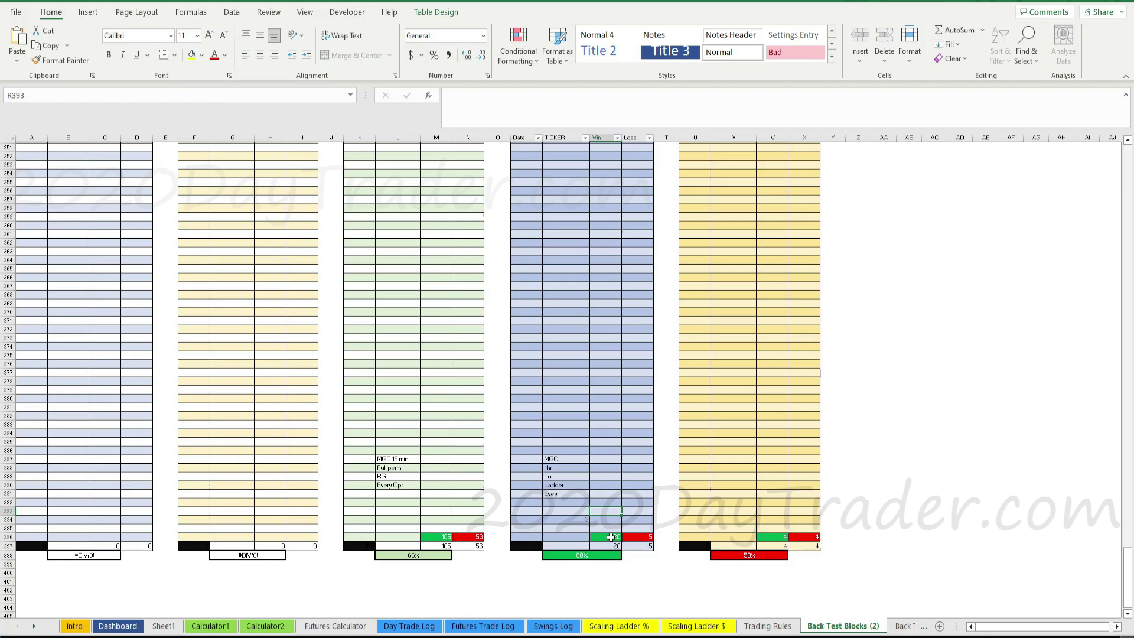
# Set the blue back-test block's Win total in R396 to 17.
pyautogui.click(598, 535)
pyautogui.write('17')
pyautogui.click(642, 502)
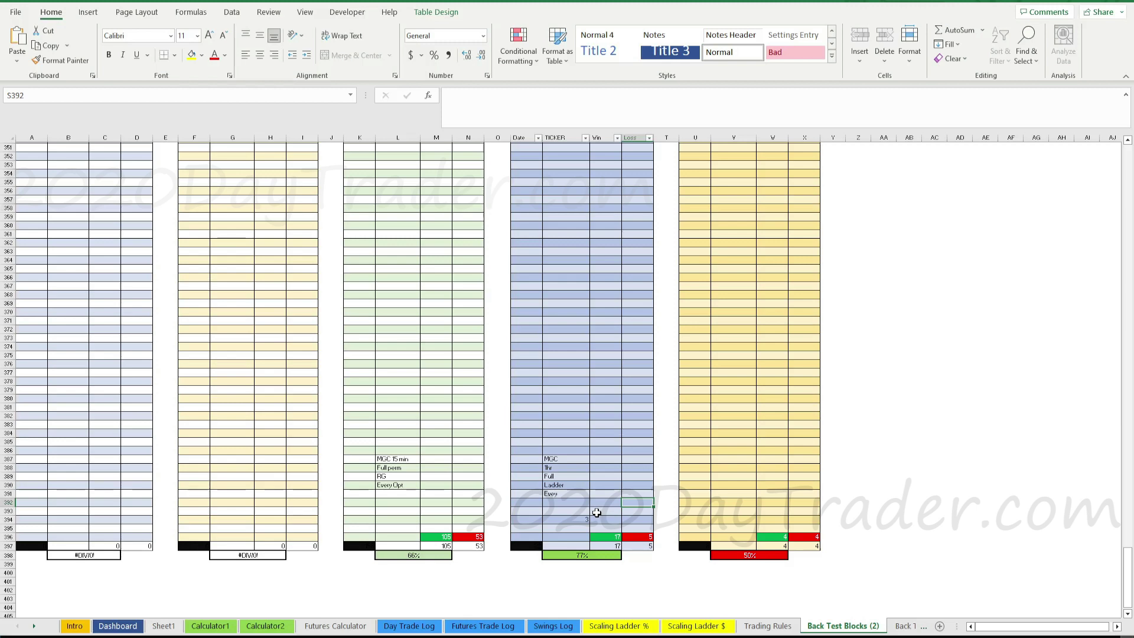
pyautogui.click(606, 452)
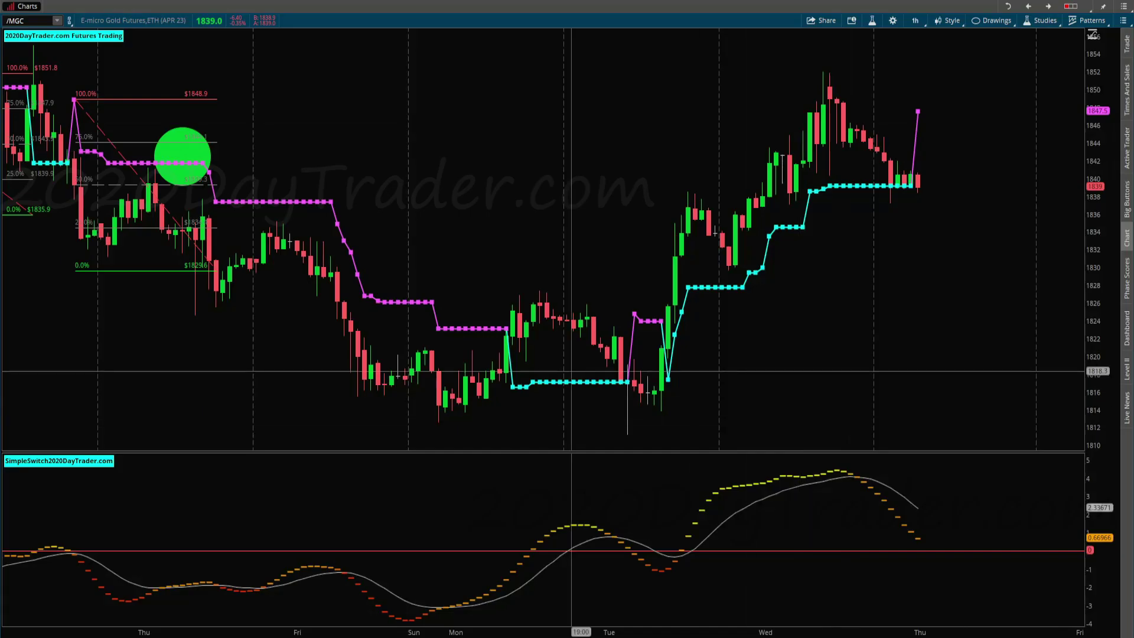
# Switch to the hourly /MGC chart in thinkorswim and remove the grey ellipse and Fibonacci drawing of the short setup starting at 1851.8.
pyautogui.moveTo(183, 157); pyautogui.dragTo(628, 165)
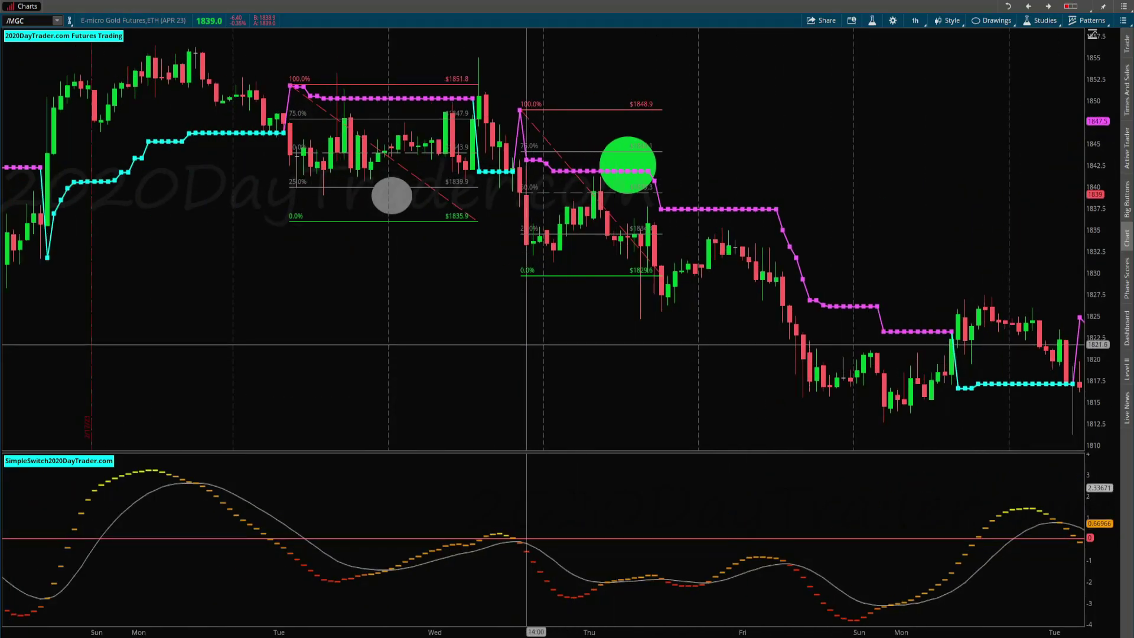
pyautogui.scroll(3, 525, 344)
pyautogui.scroll(3, 526, 342)
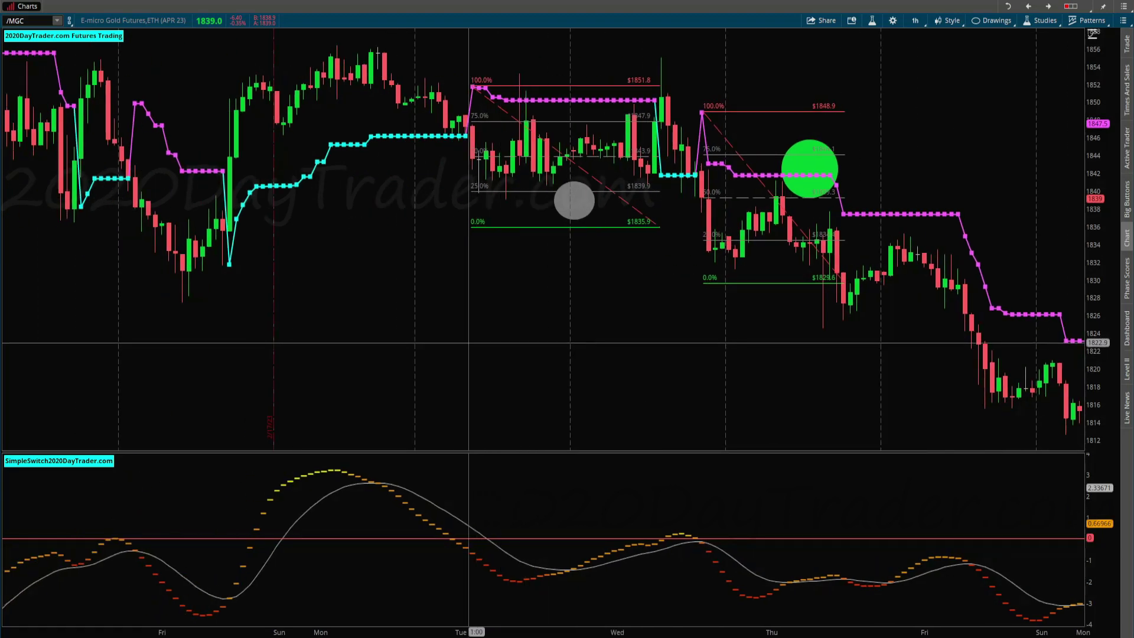
pyautogui.rightClick(583, 209)
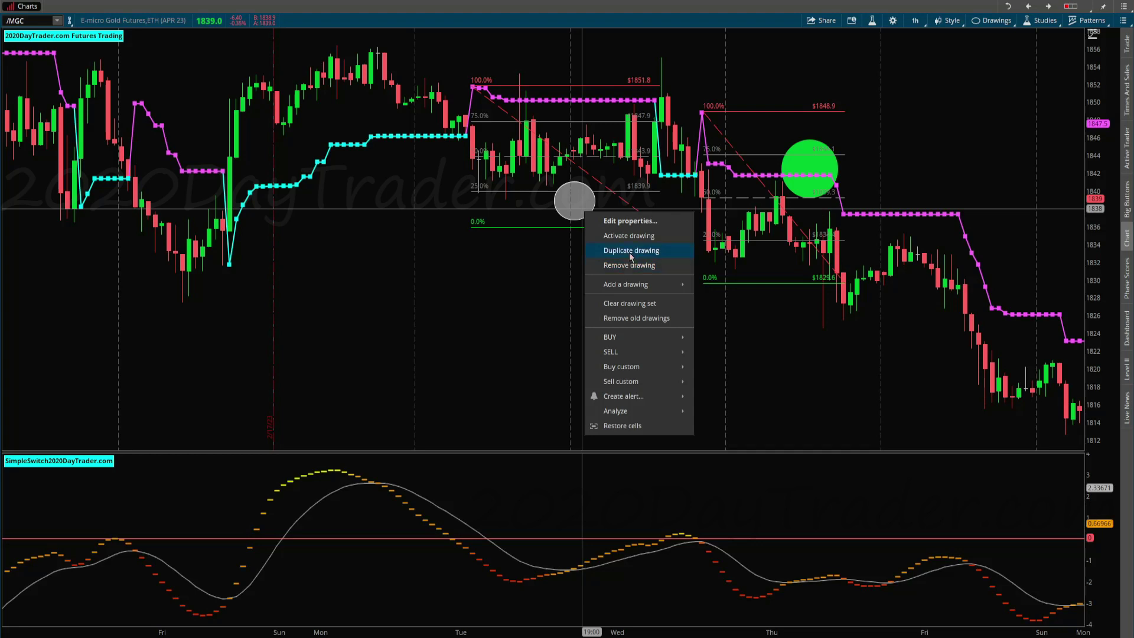
pyautogui.rightClick(597, 229)
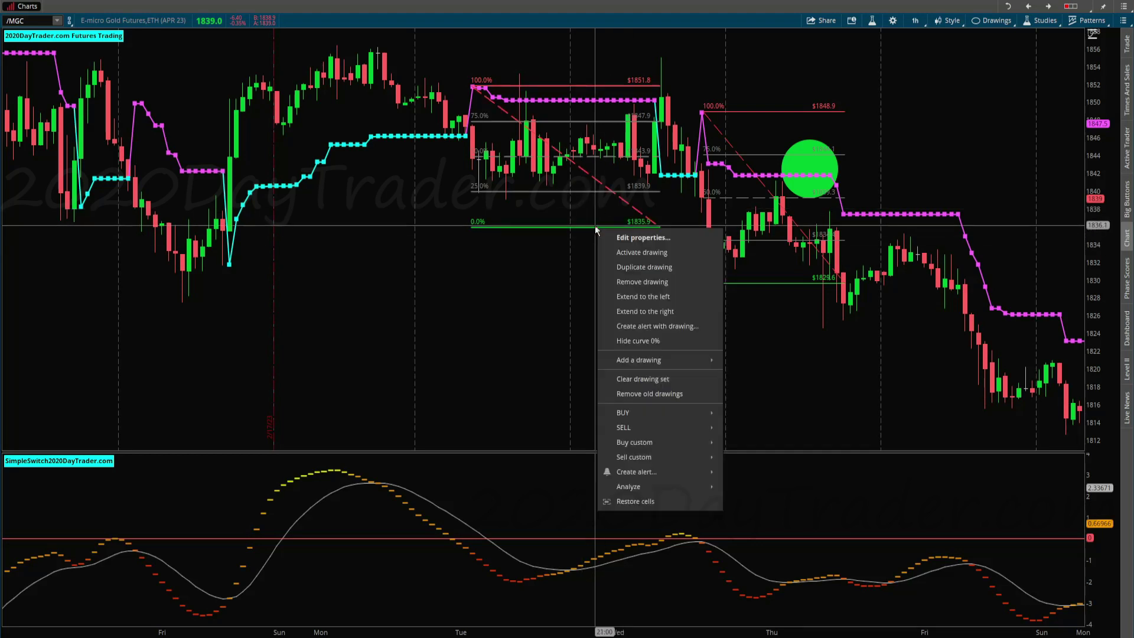
pyautogui.click(642, 282)
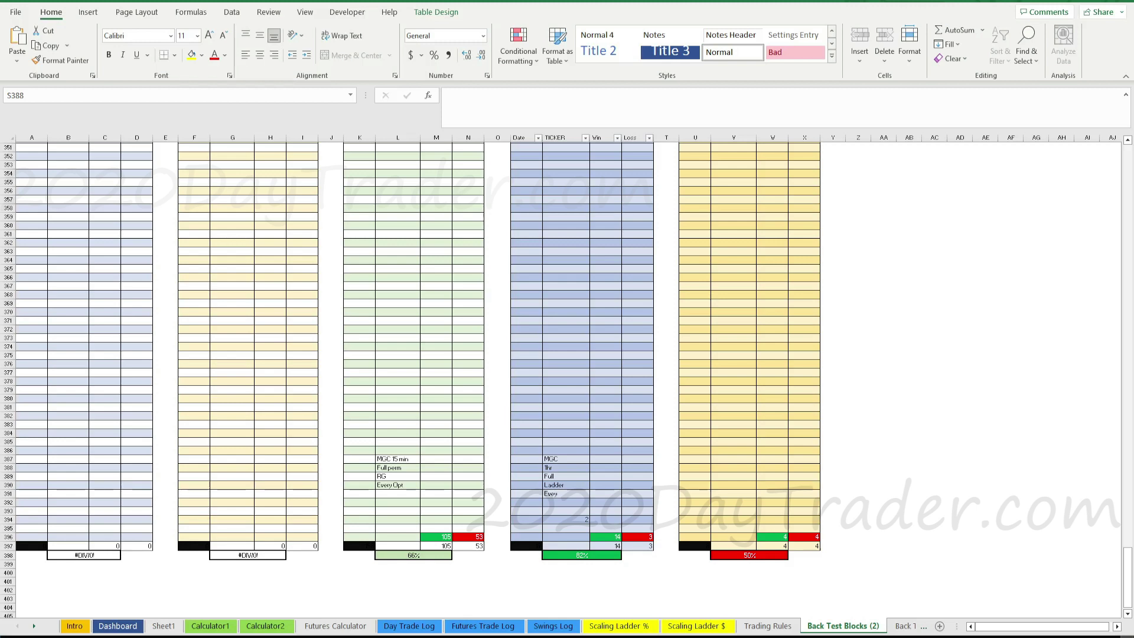
# Enter the trading-hours note 8am 10pm in Q392, below Every in the blue back-test block.
pyautogui.click(555, 504)
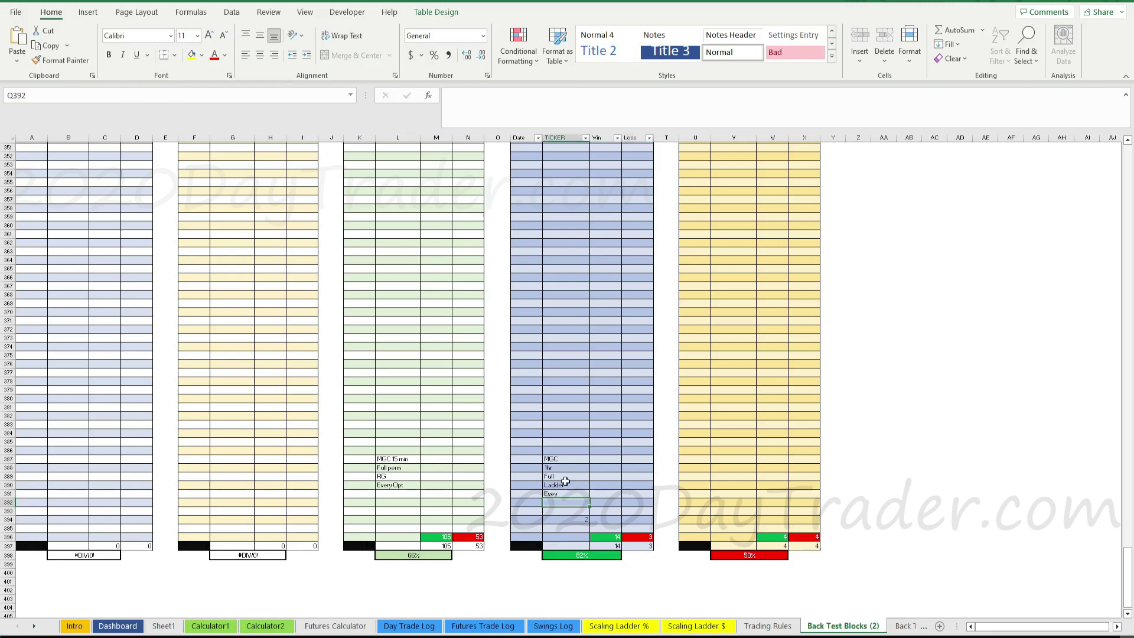
pyautogui.write('8a')
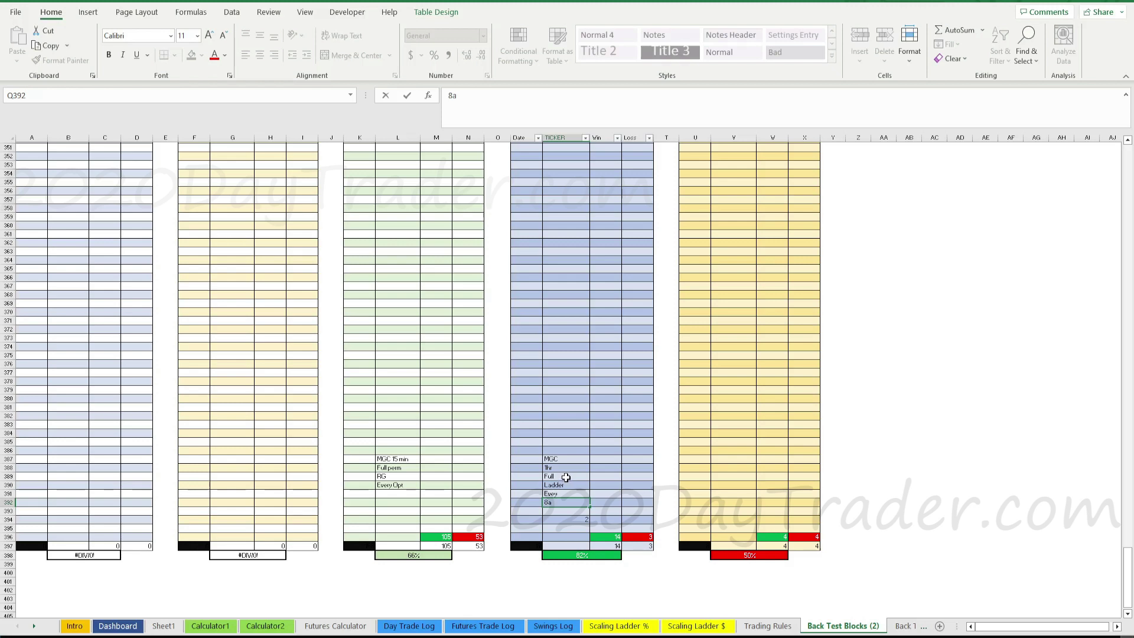
pyautogui.write('m 10pm')
pyautogui.click(611, 468)
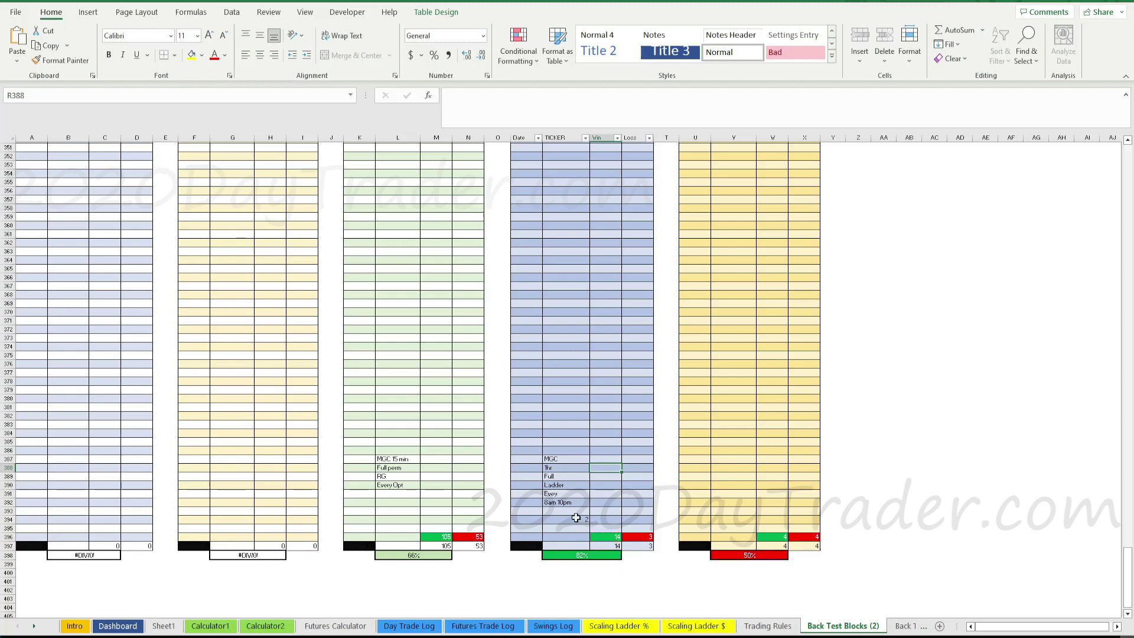
# Set the blue back-test block's Win total in R396 to 12.
pyautogui.click(601, 534)
pyautogui.write('12')
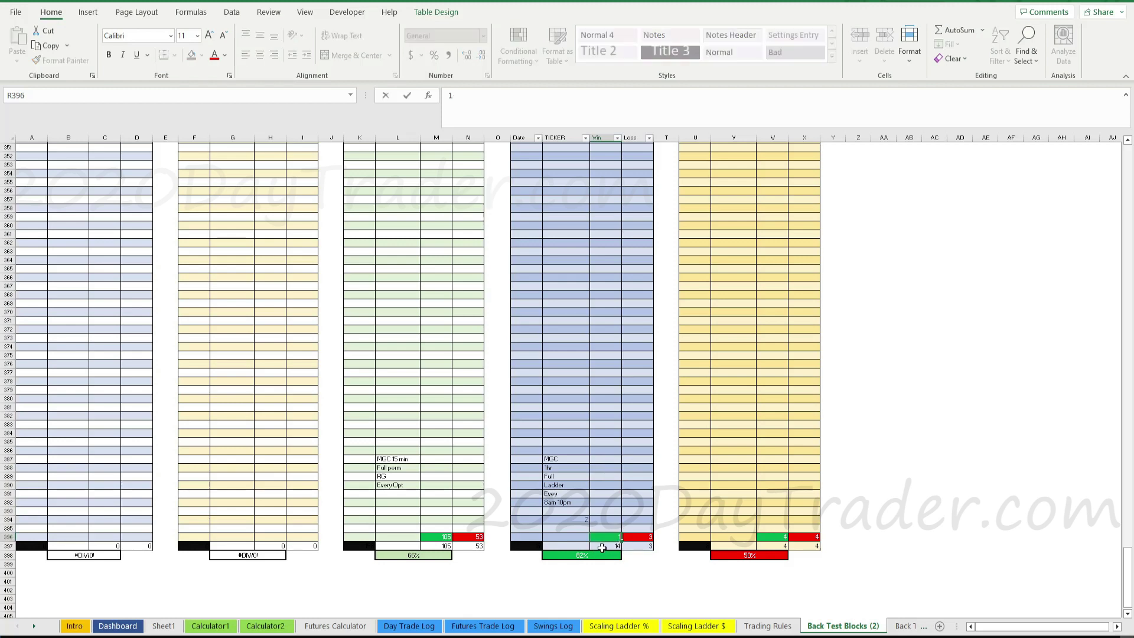
pyautogui.click(607, 513)
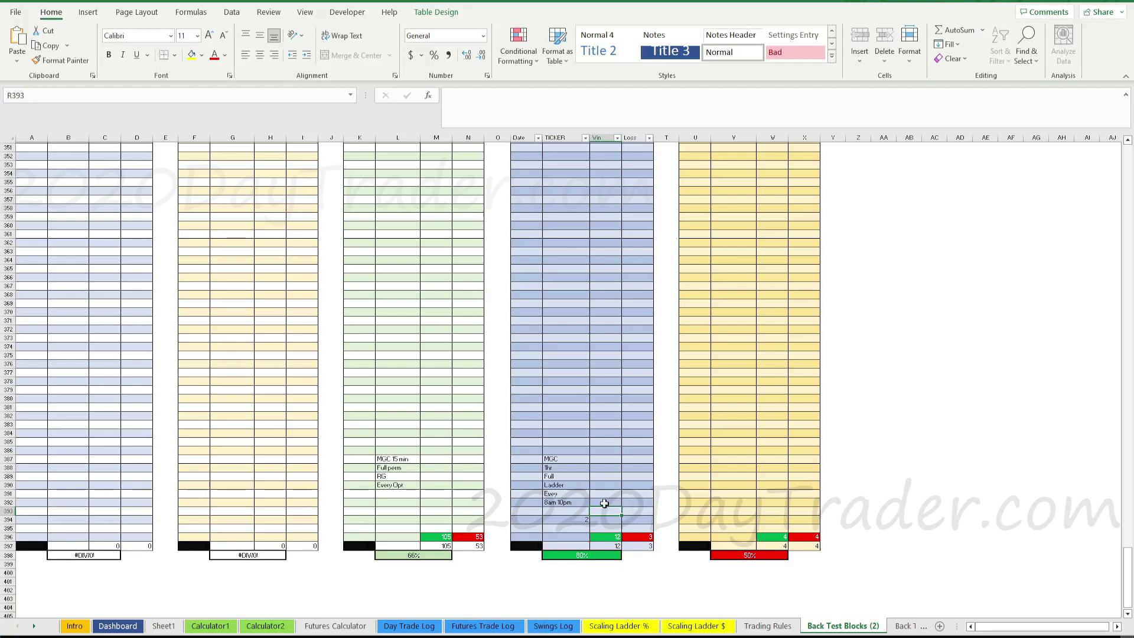
pyautogui.scroll(1, 609, 498)
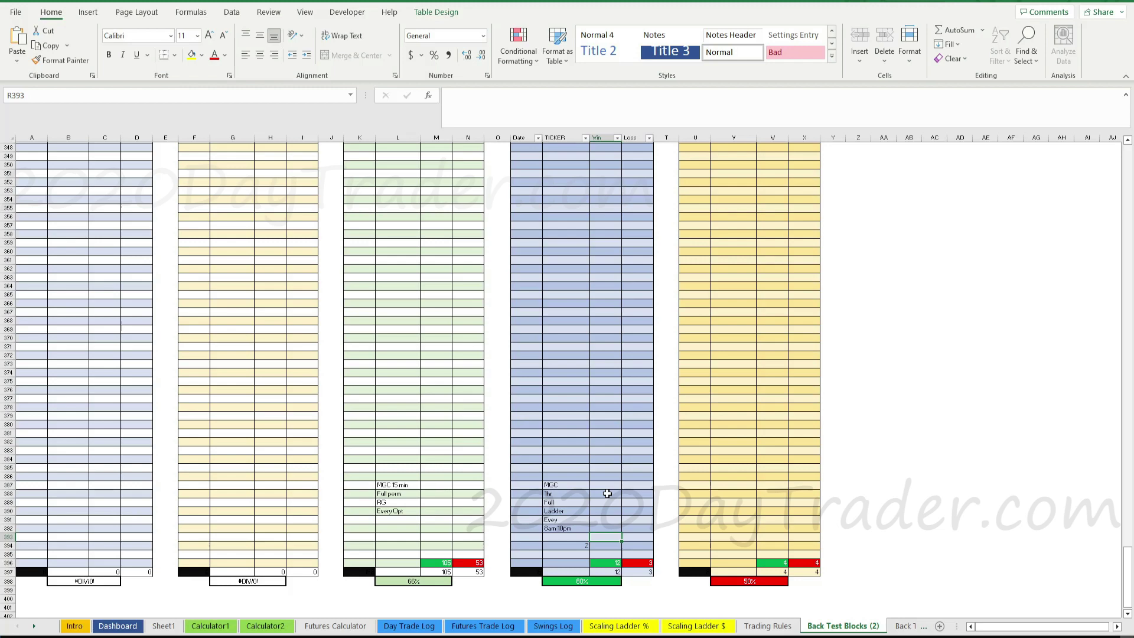
# Open the Futures Trade Log sheet and compare MES and MGC in the Stats by TICKER chart, leaving it filtered to MES.
pyautogui.click(511, 626)
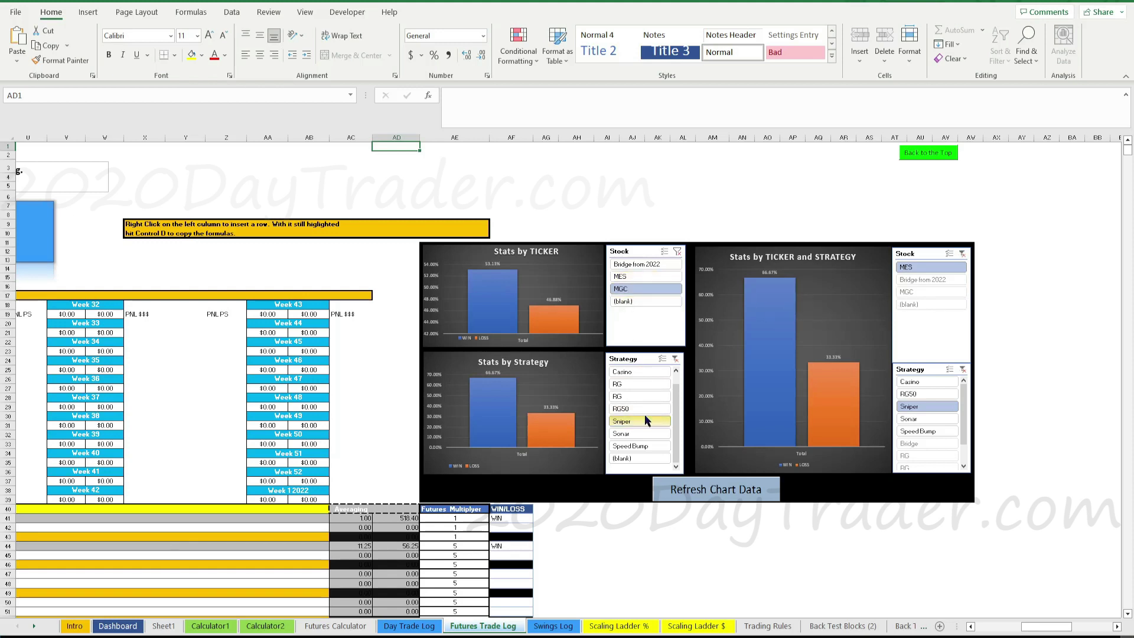
pyautogui.click(629, 276)
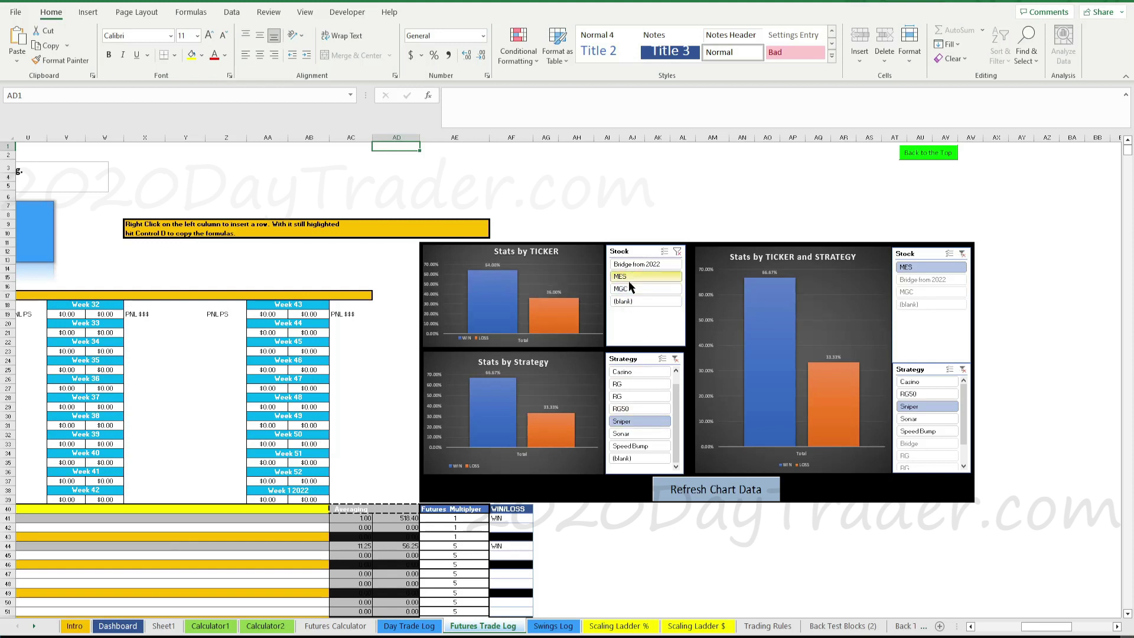
pyautogui.click(629, 289)
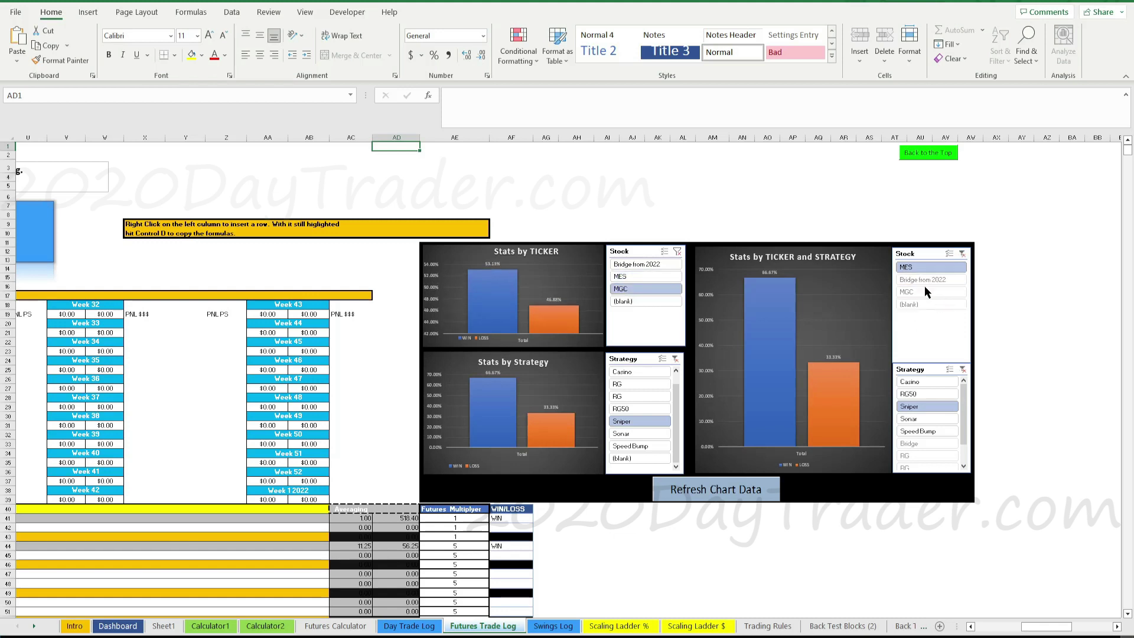
pyautogui.click(628, 276)
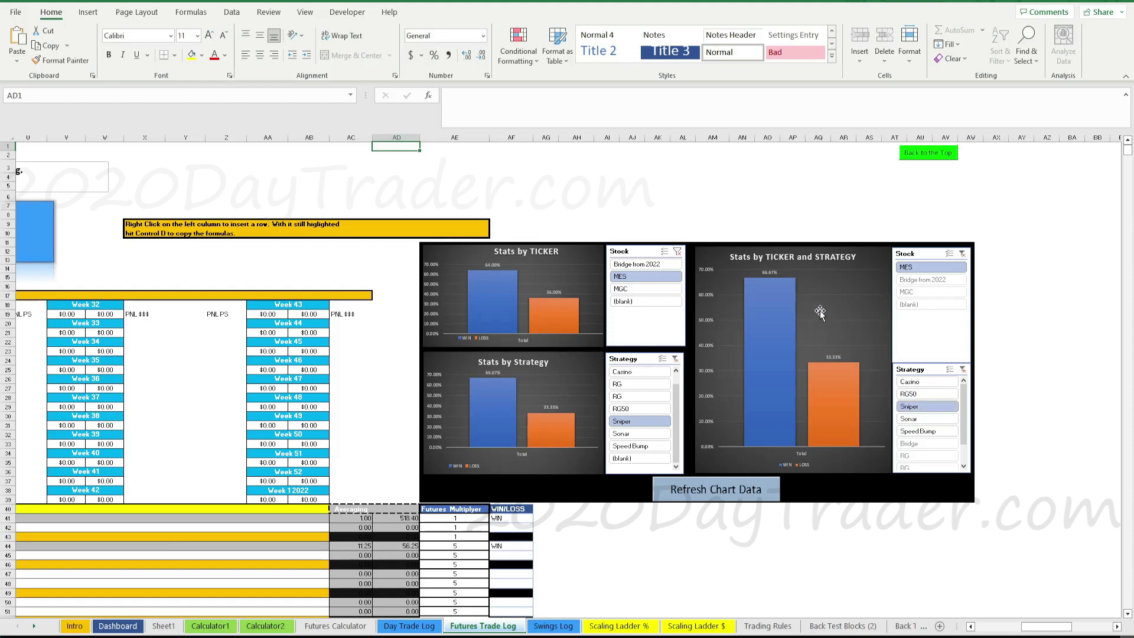
# Filter both strategy charts to Speed Bump and compare MGC with MES in Stats by TICKER and STRATEGY, leaving MES selected.
pyautogui.click(935, 433)
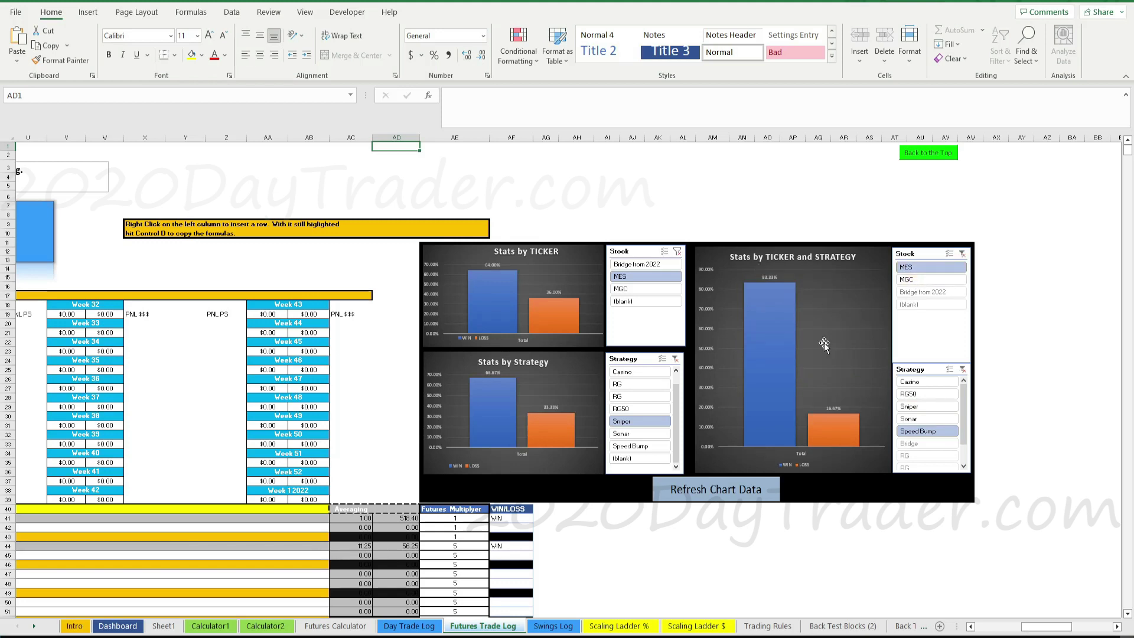
pyautogui.click(612, 447)
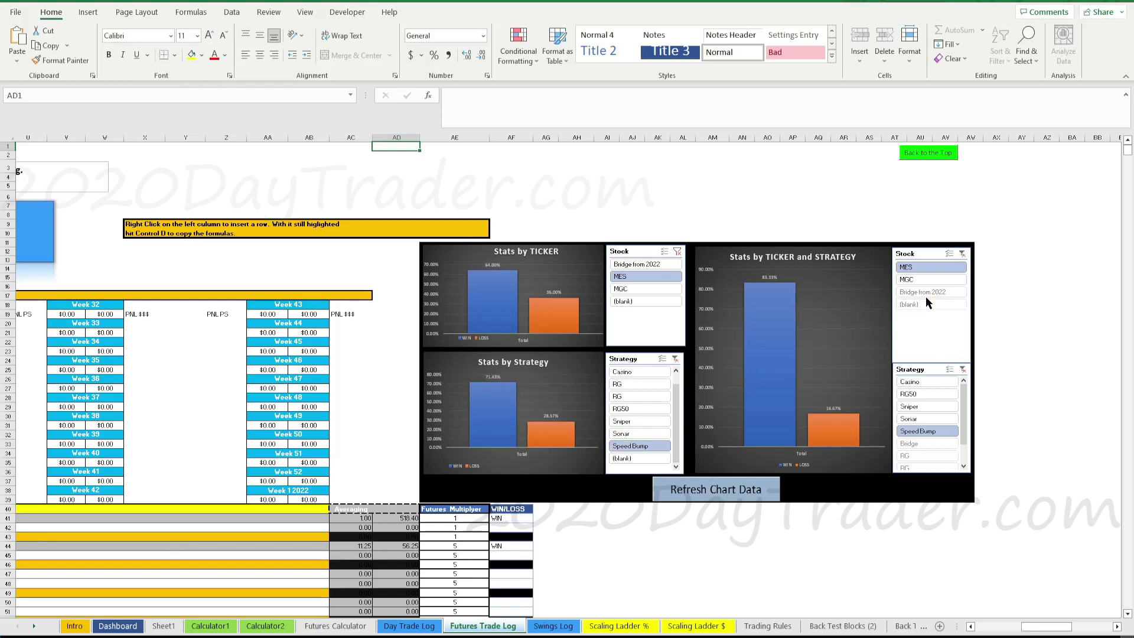
pyautogui.click(914, 277)
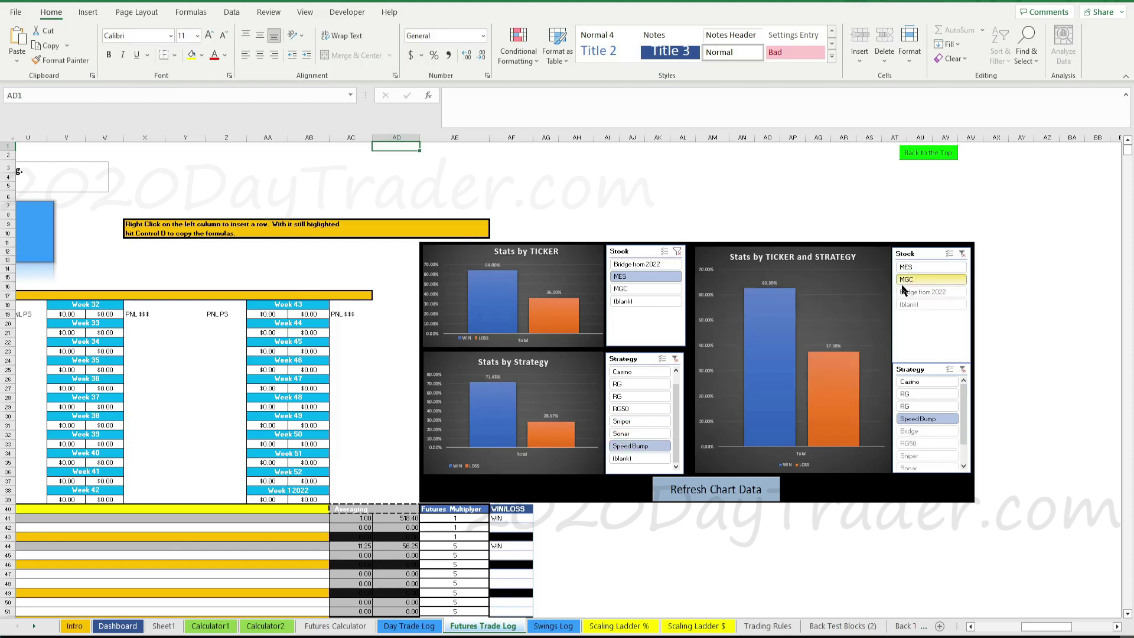
pyautogui.click(929, 267)
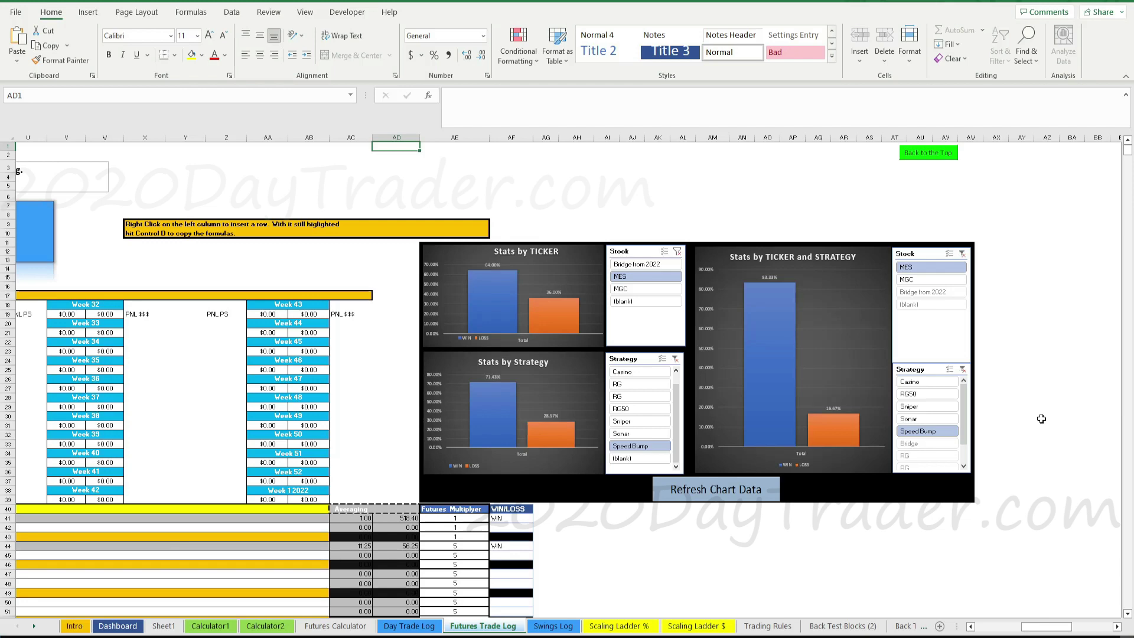
# Examine the Futures Trade Log, the Scaling Ladder $ sheet and the Dashboard's February and March calendars, and return to the Futures Trade Log.
pyautogui.scroll(-6, 1041, 418)
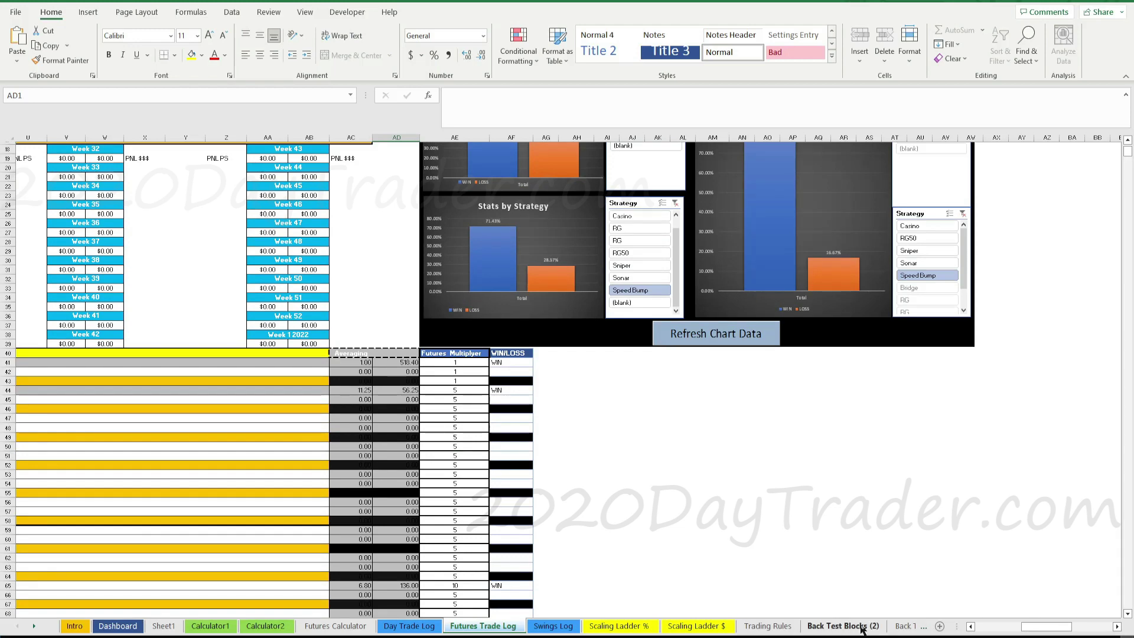
pyautogui.click(697, 627)
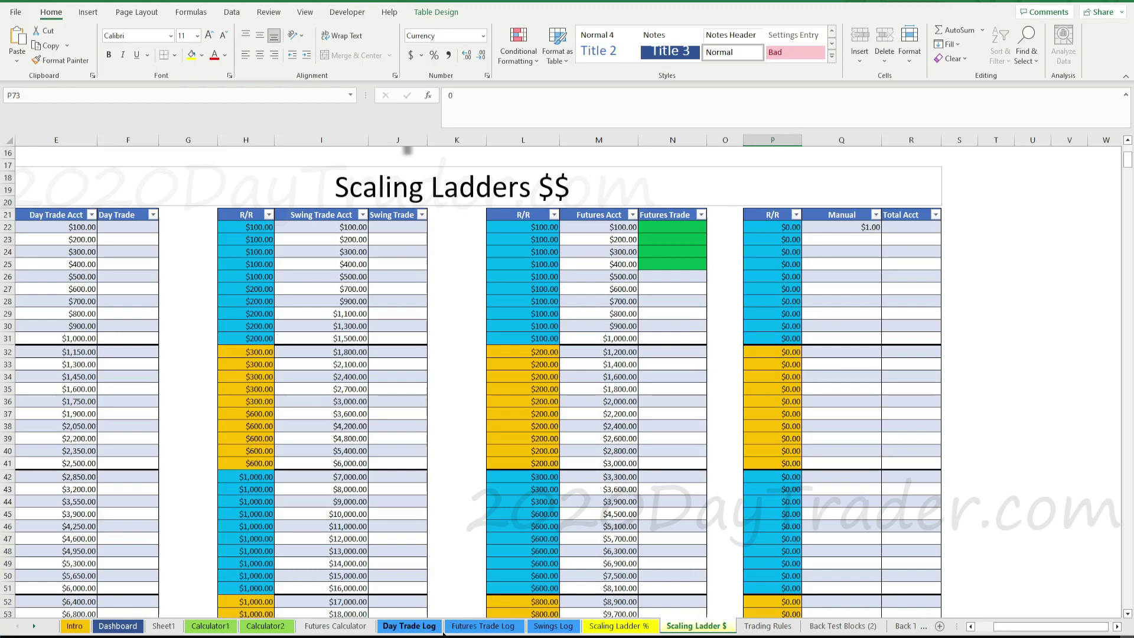
pyautogui.click(480, 627)
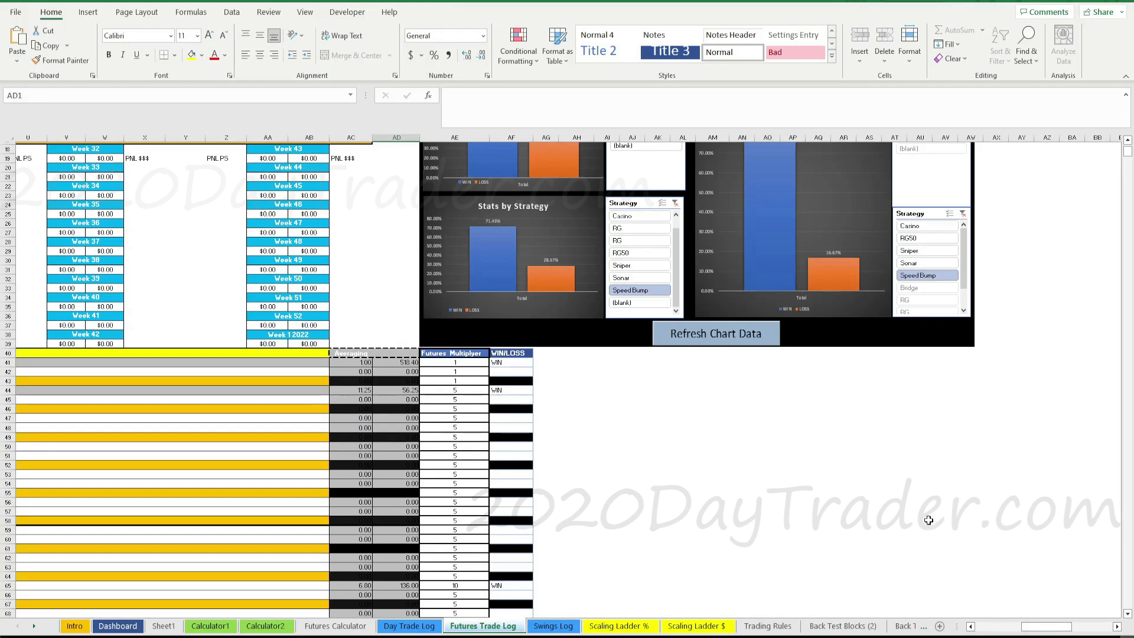
pyautogui.scroll(6, 929, 520)
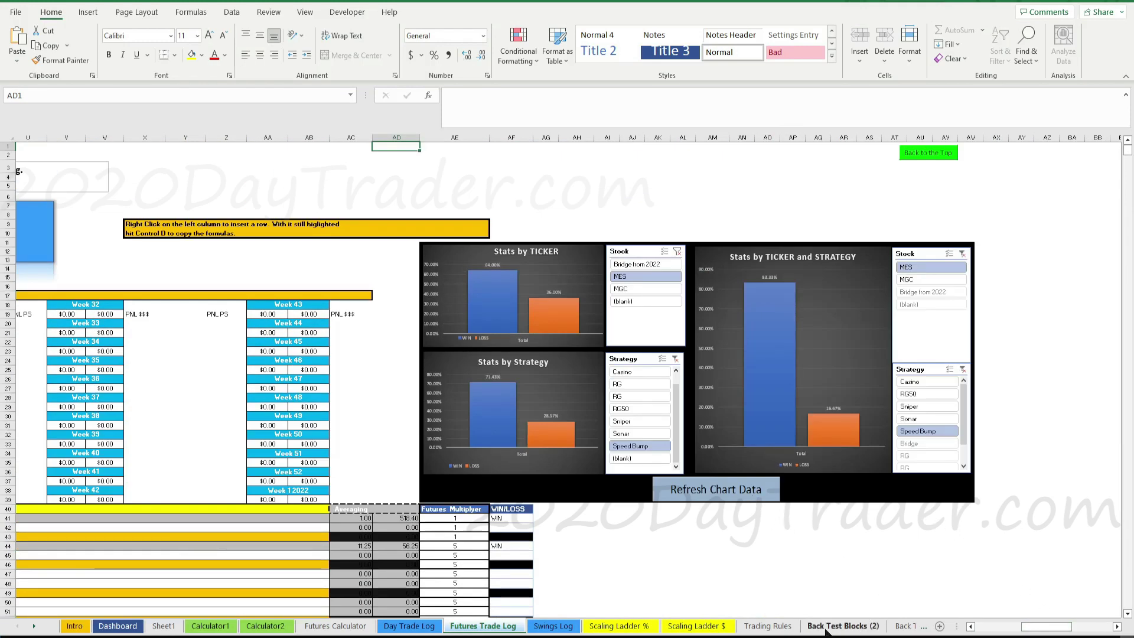
pyautogui.click(700, 626)
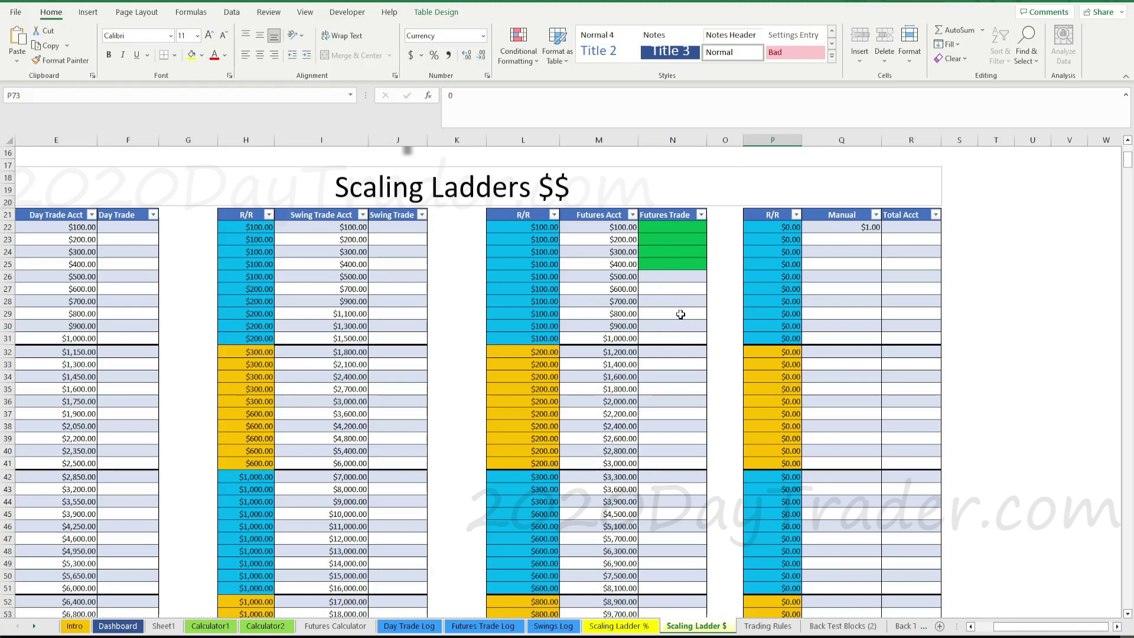
pyautogui.click(124, 627)
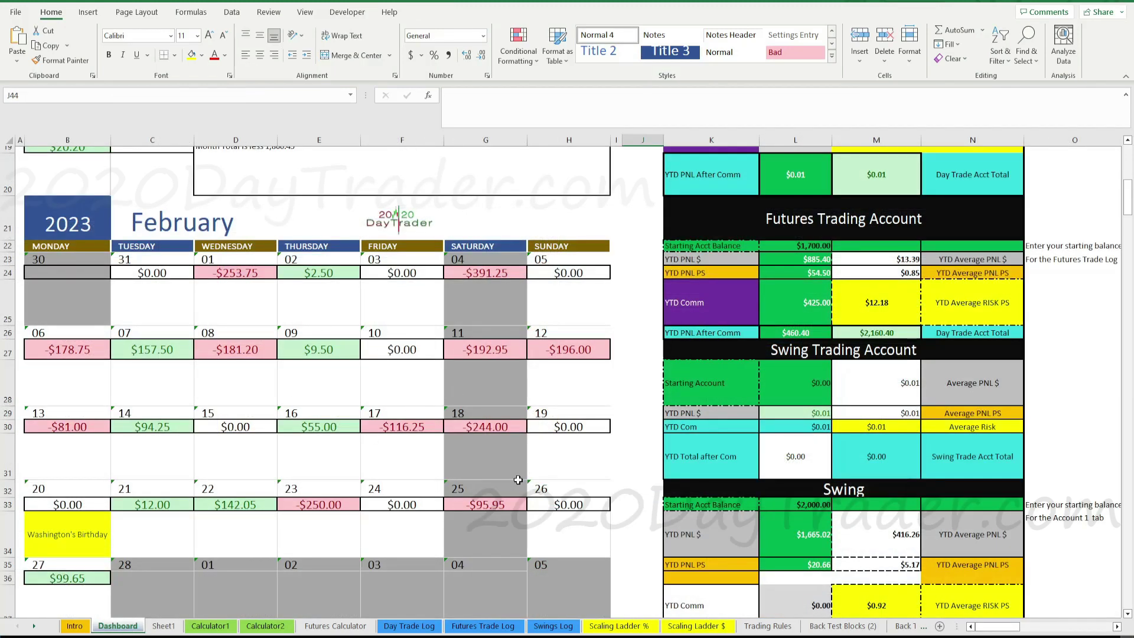
pyautogui.scroll(-1, 519, 475)
pyautogui.scroll(-6, 502, 496)
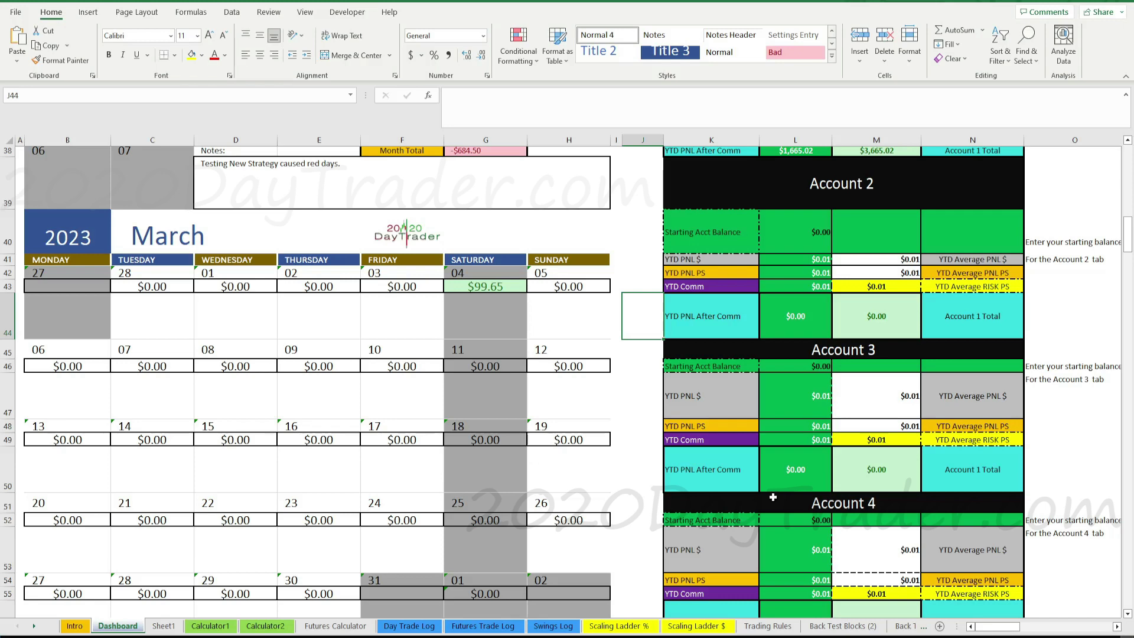
pyautogui.click(484, 627)
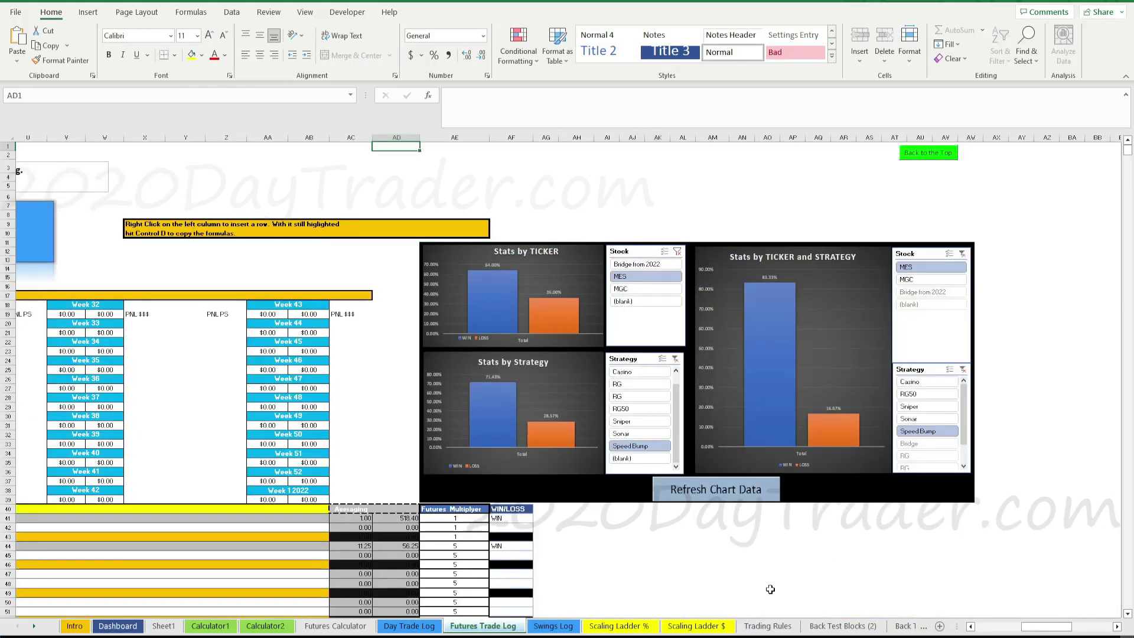